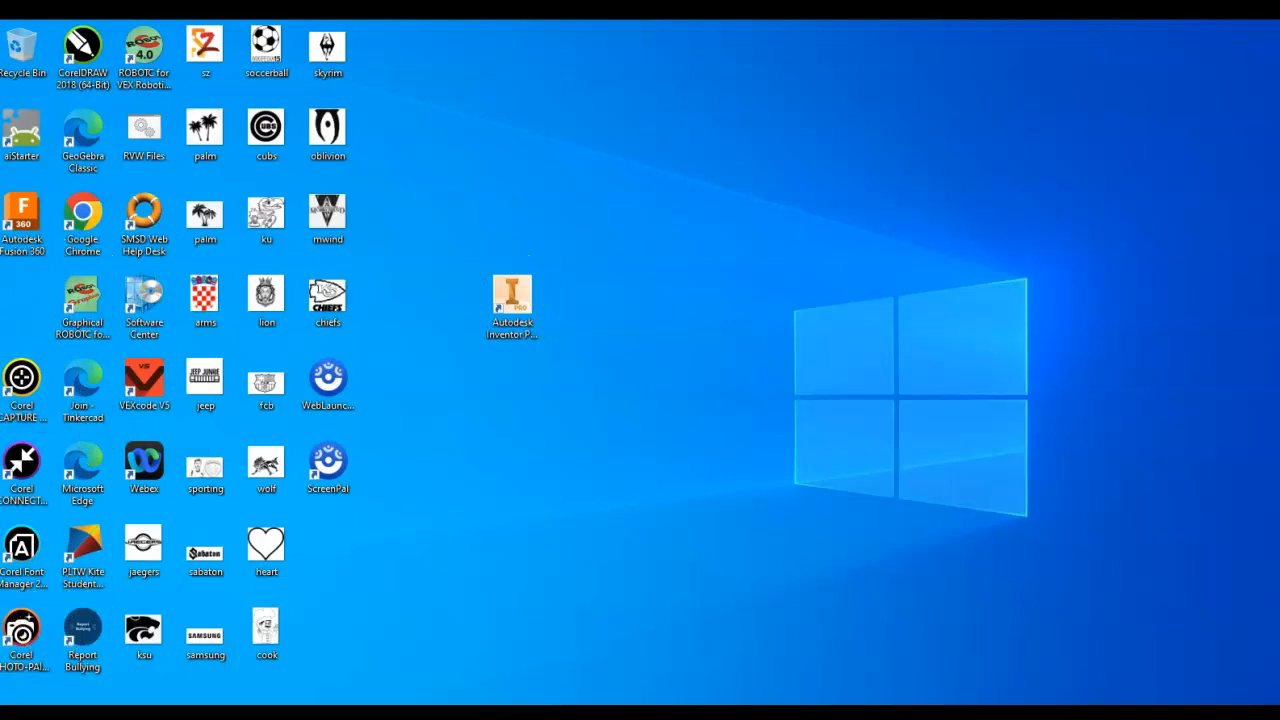
- Launch Autodesk Inventor Professional and create a new part file
double_click(508, 305)
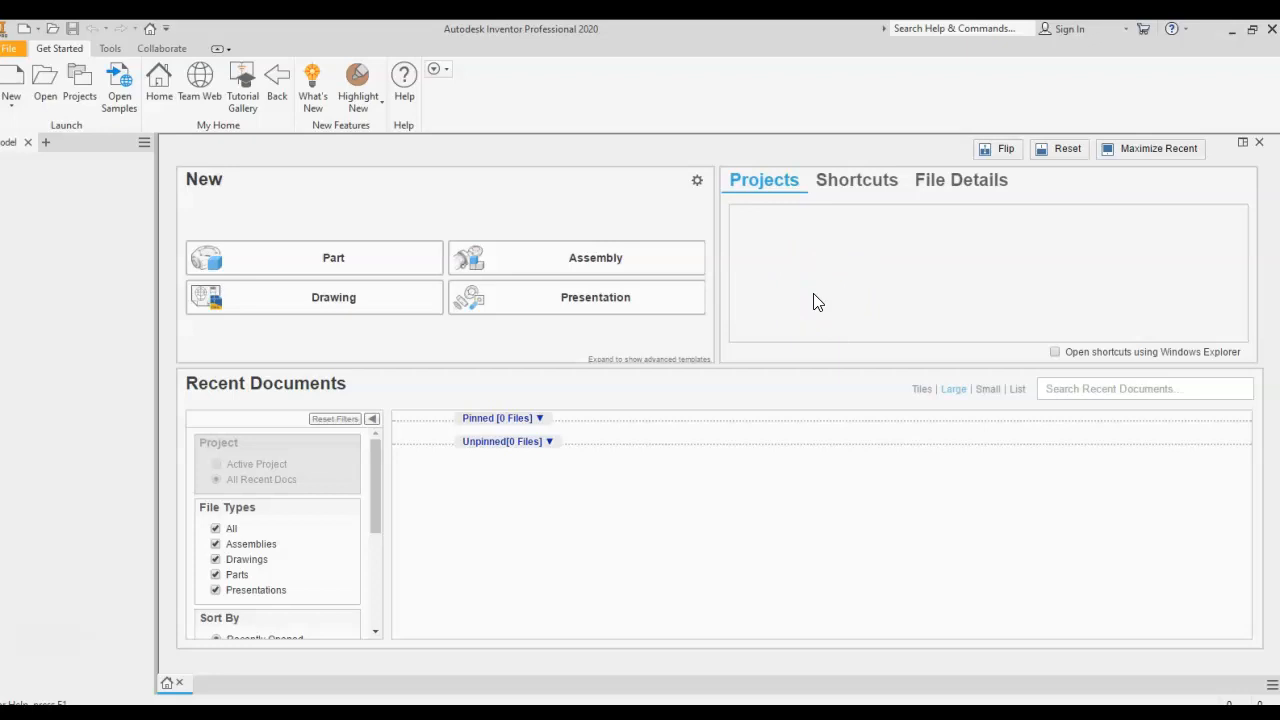
left_click(326, 262)
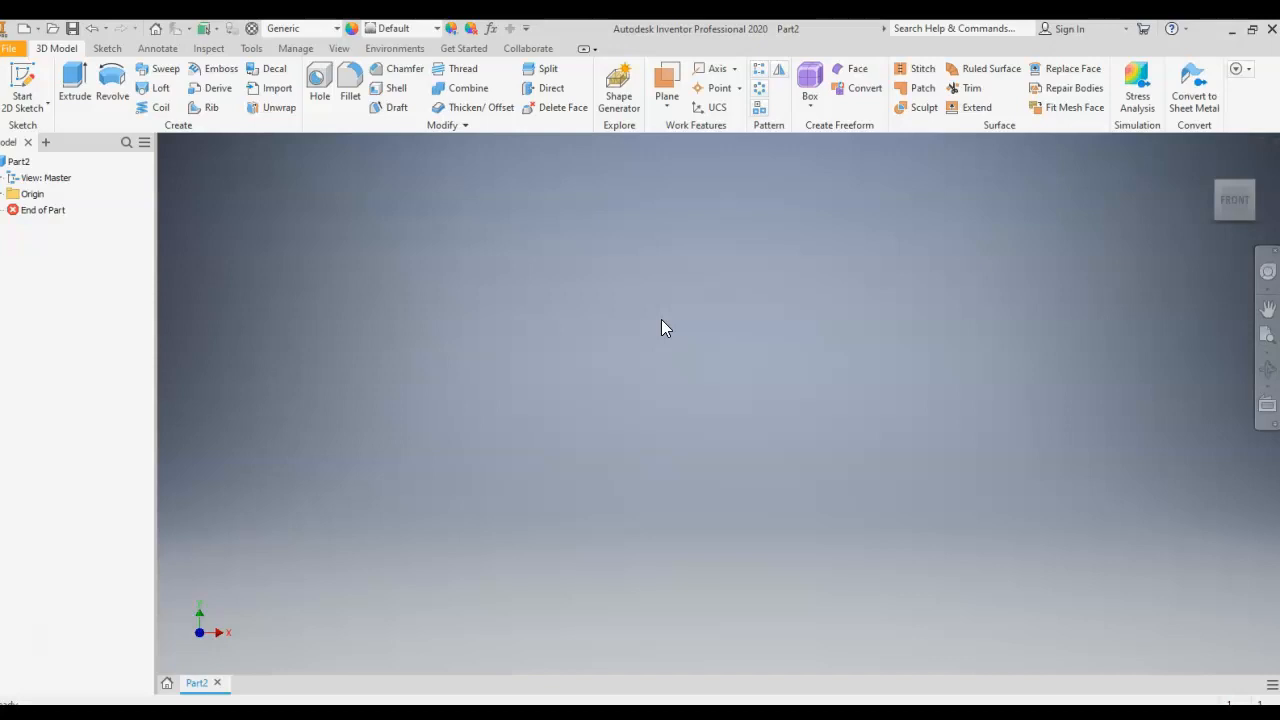
- Examine the in-canvas color scheme and background settings in the application options and close the dialog
left_click(251, 49)
left_click(235, 103)
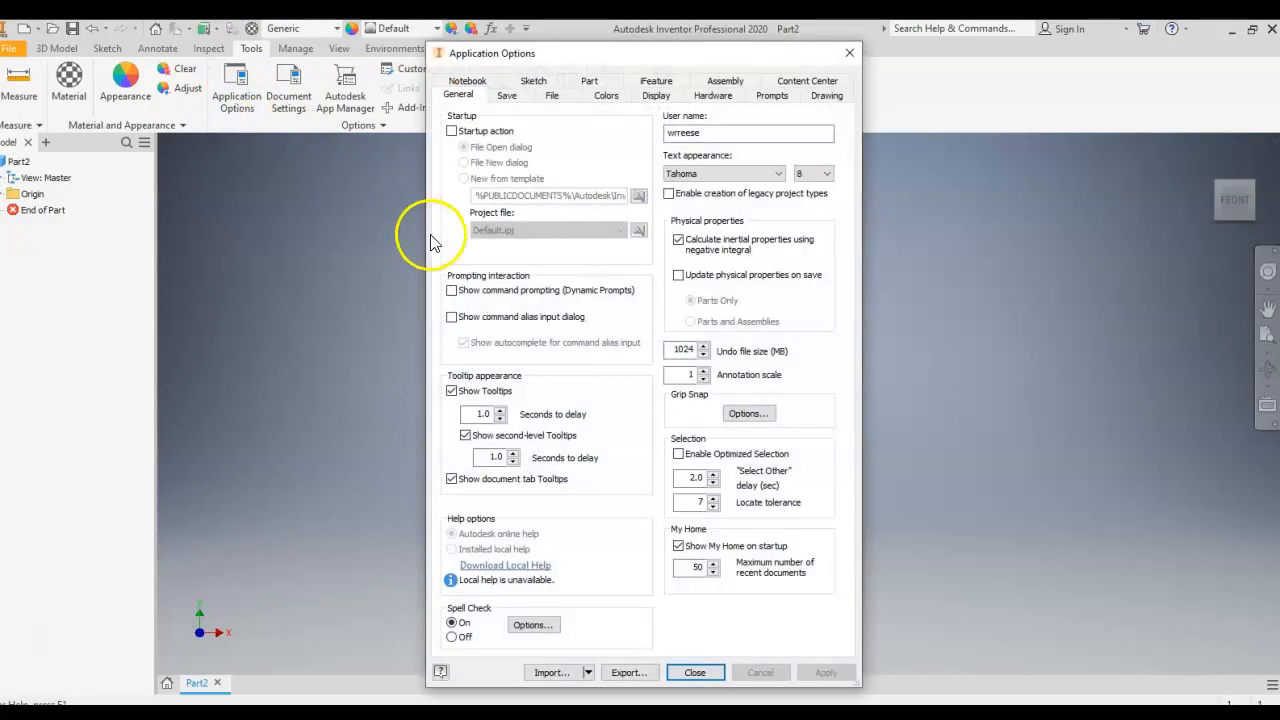
left_click(607, 96)
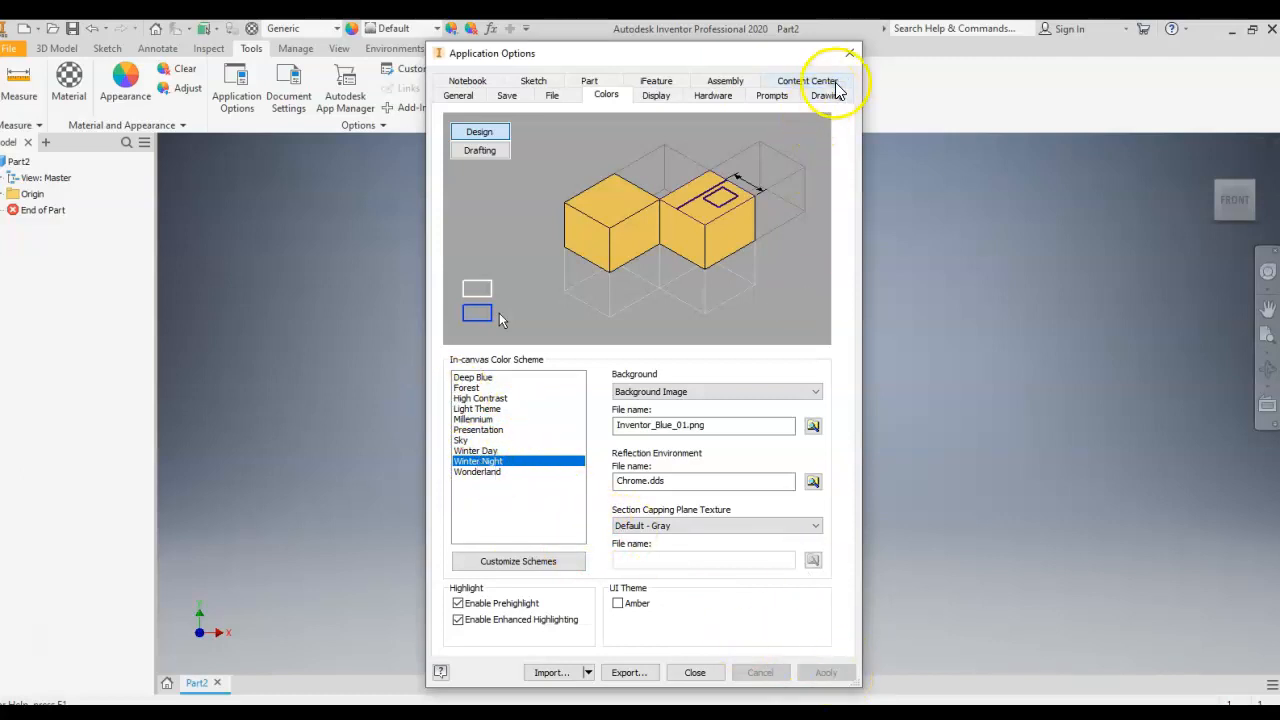
left_click(851, 53)
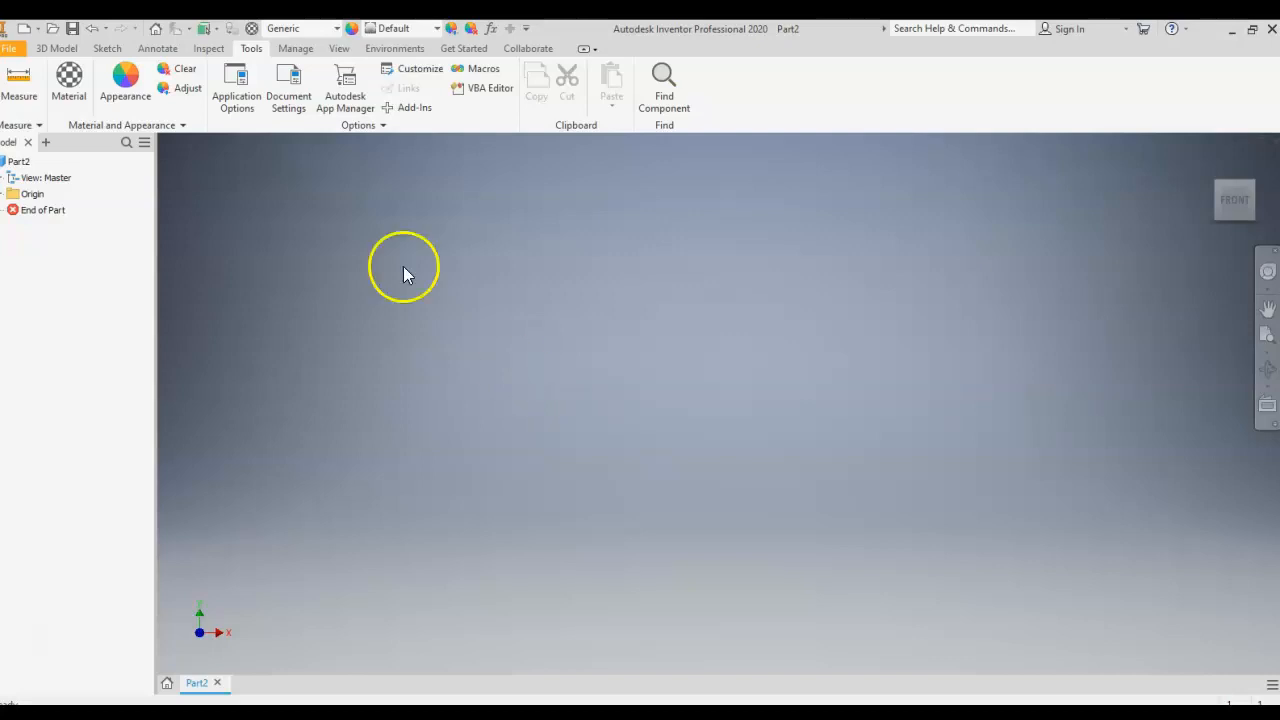
- Start the Rectangle command and create a new 2D sketch on the XY plane
left_click(110, 48)
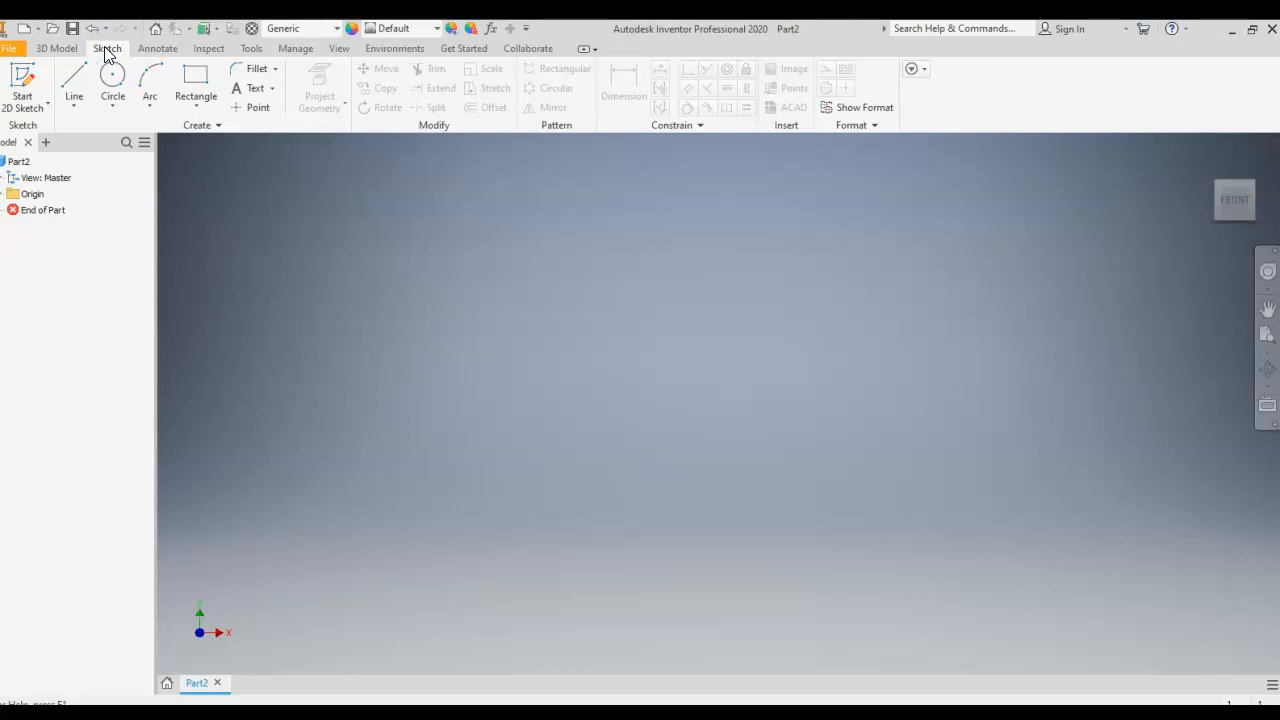
left_click(210, 95)
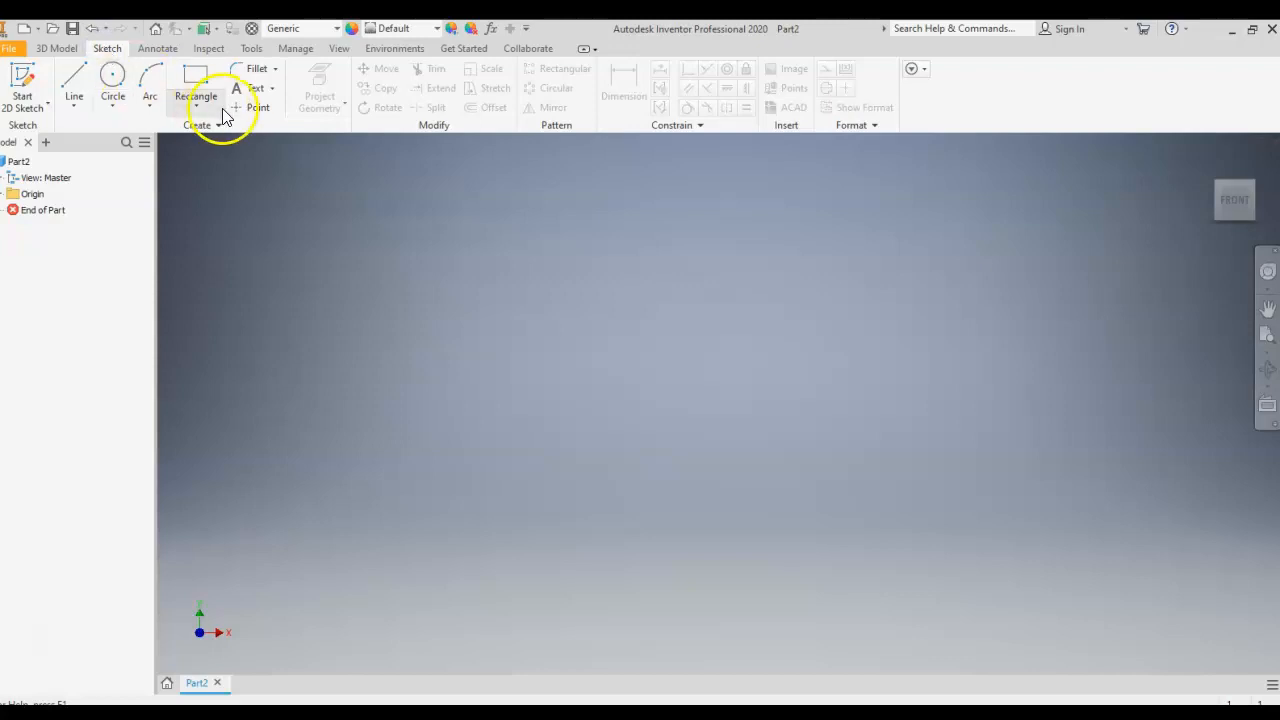
left_click(200, 86)
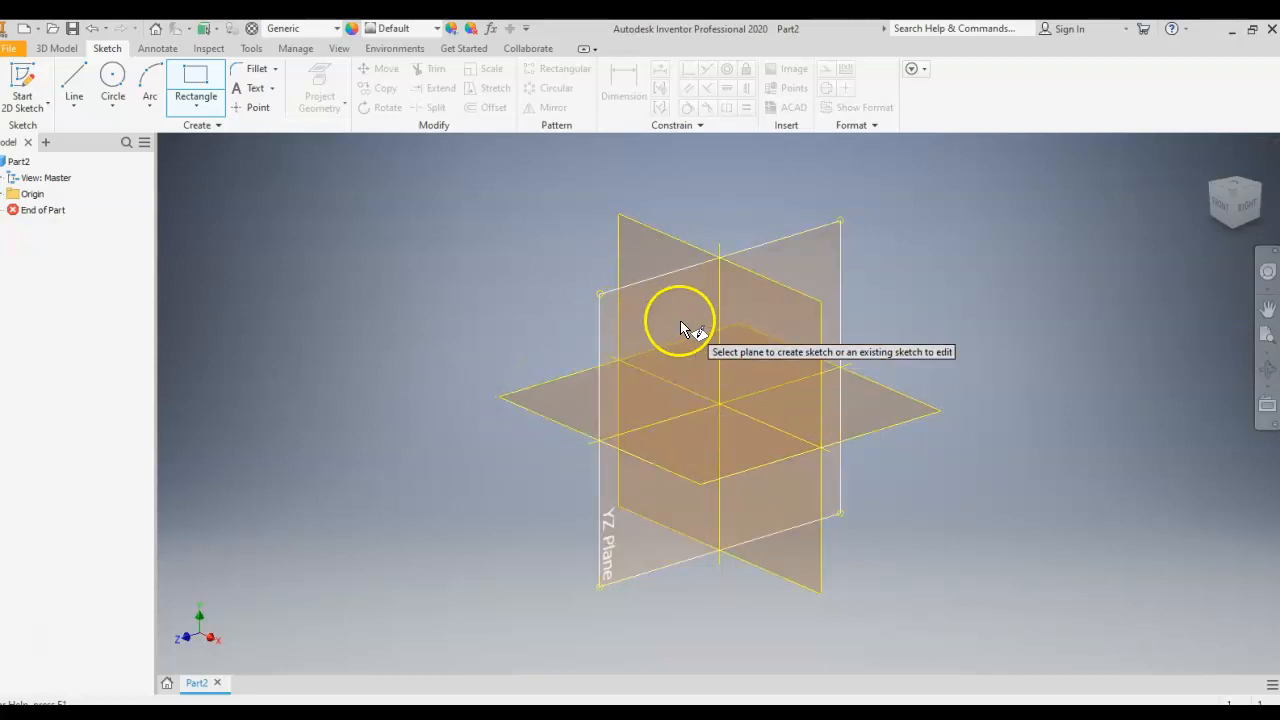
left_click(640, 239)
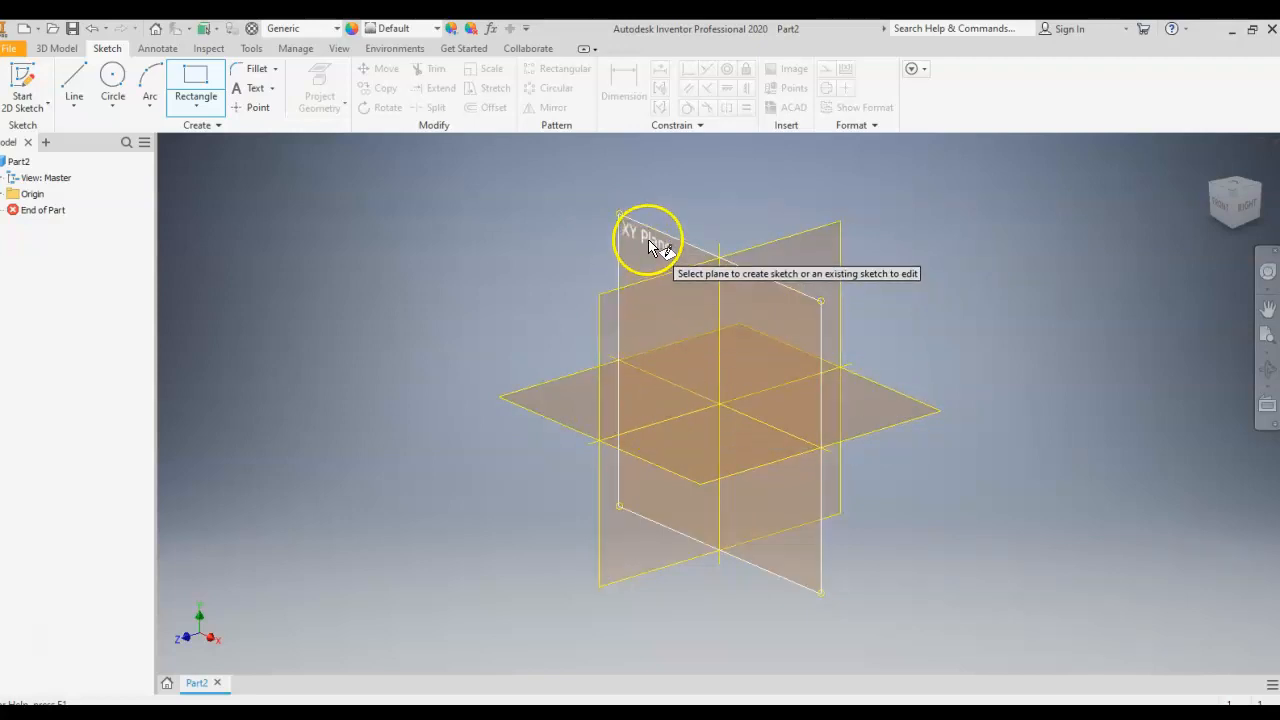
left_click(649, 245)
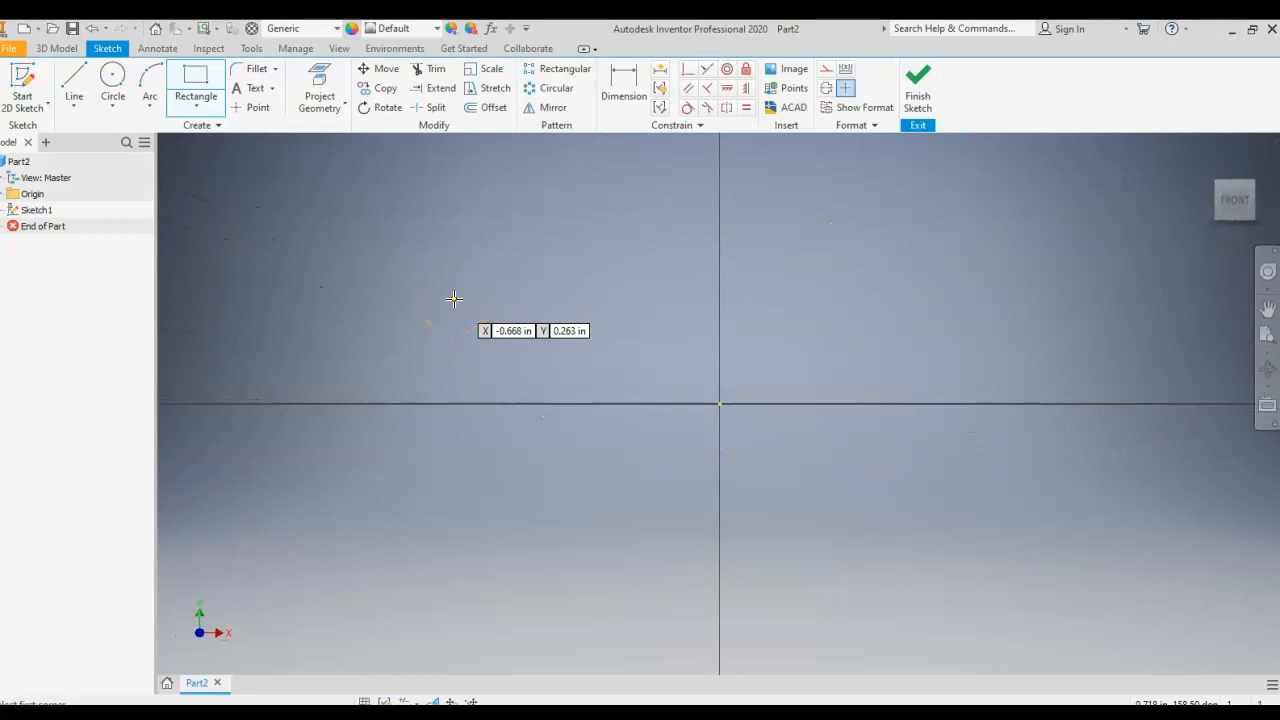
- Draw a 1 in by 1 in square with one corner at the origin, extending up and to the negative X side
left_click(720, 404)
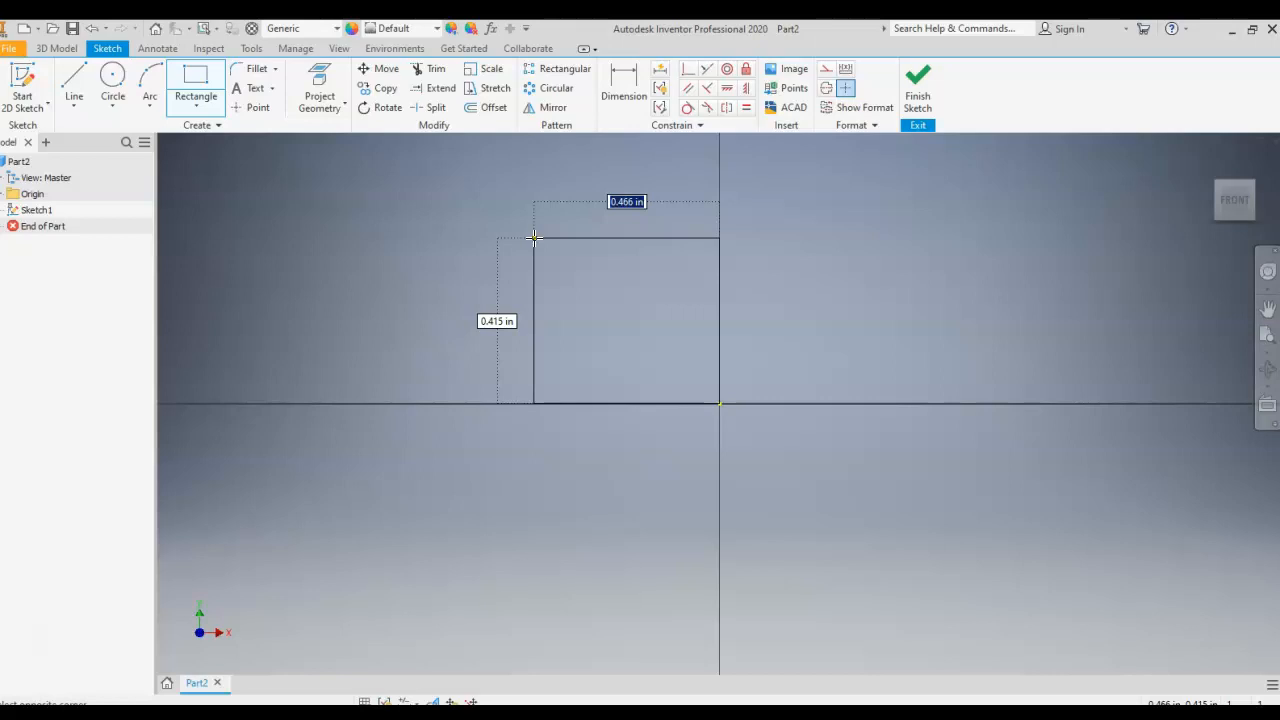
type("1")
key("Tab")
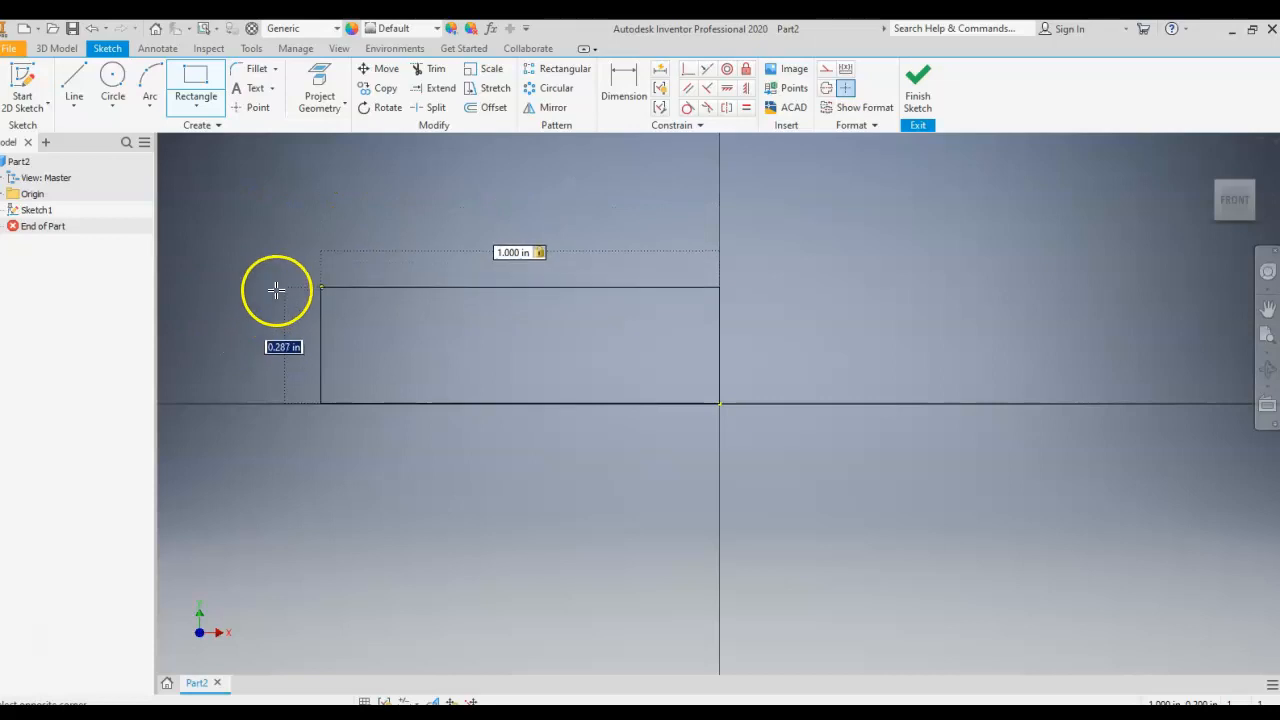
type("1")
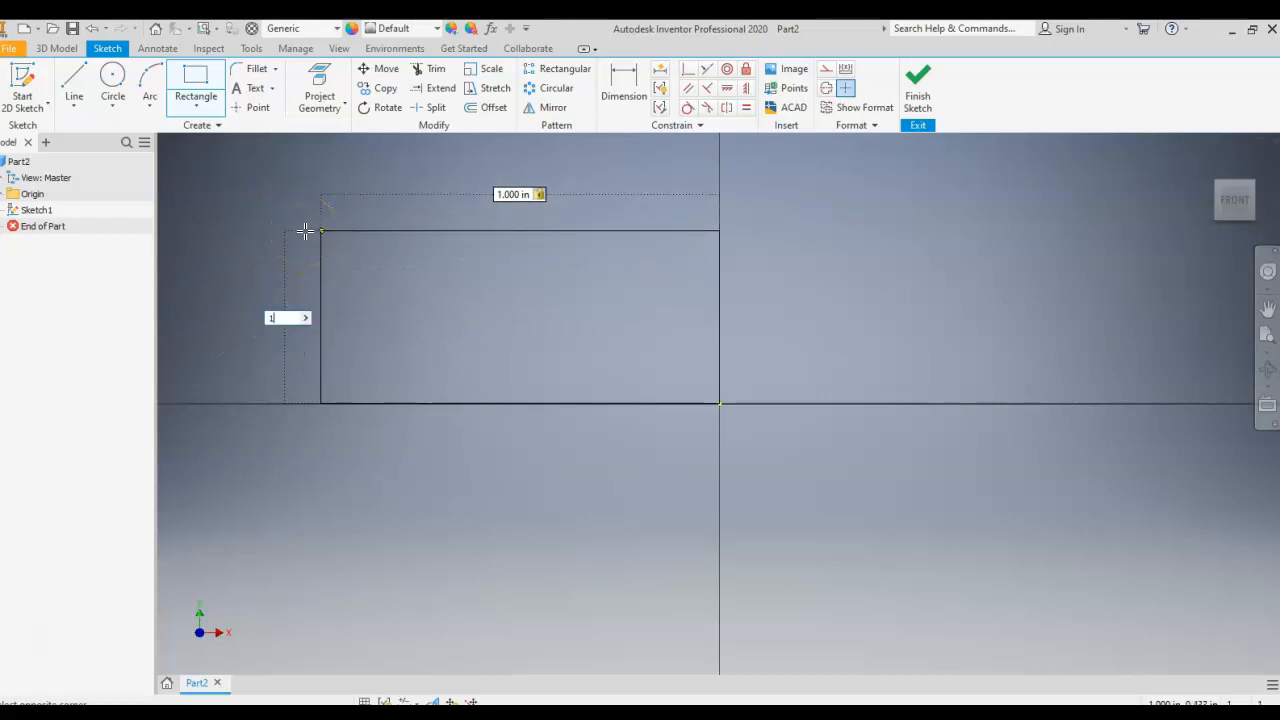
key("Return")
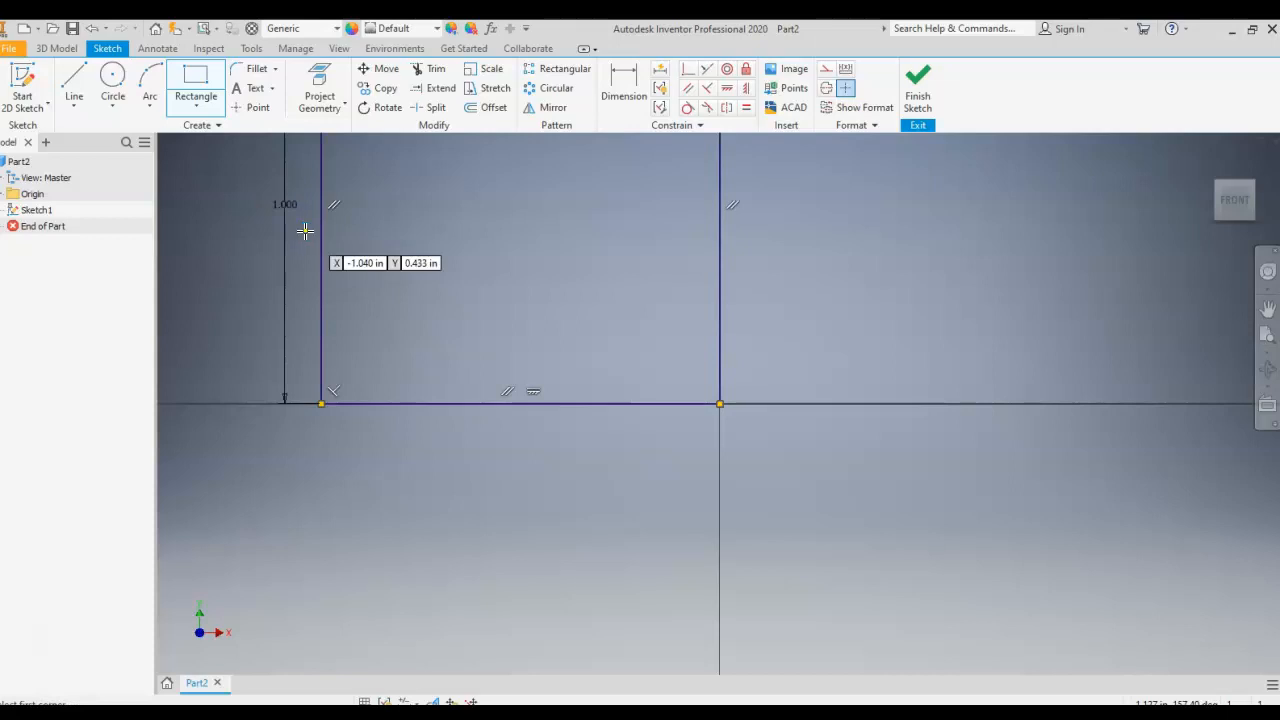
- Examine the sketched square and its dimensions at different zoom levels
scroll(305, 231, "down", 5)
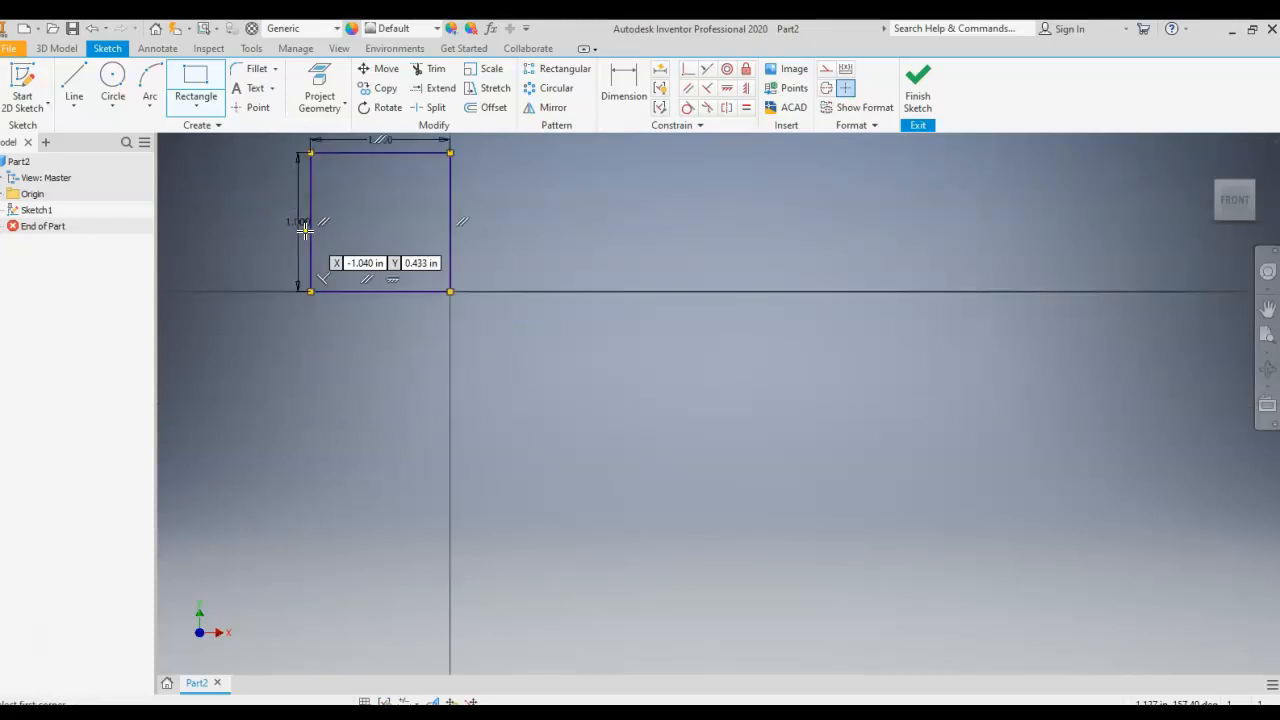
left_click(322, 167)
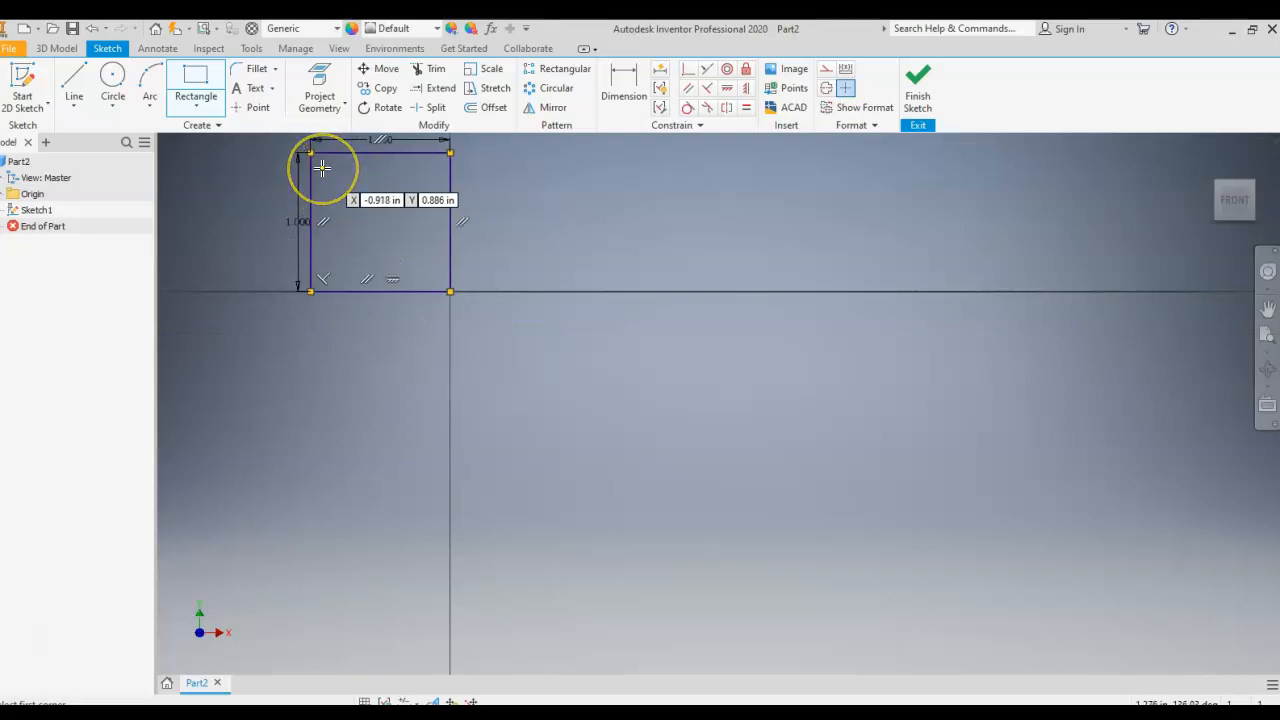
scroll(322, 167, "up", 3)
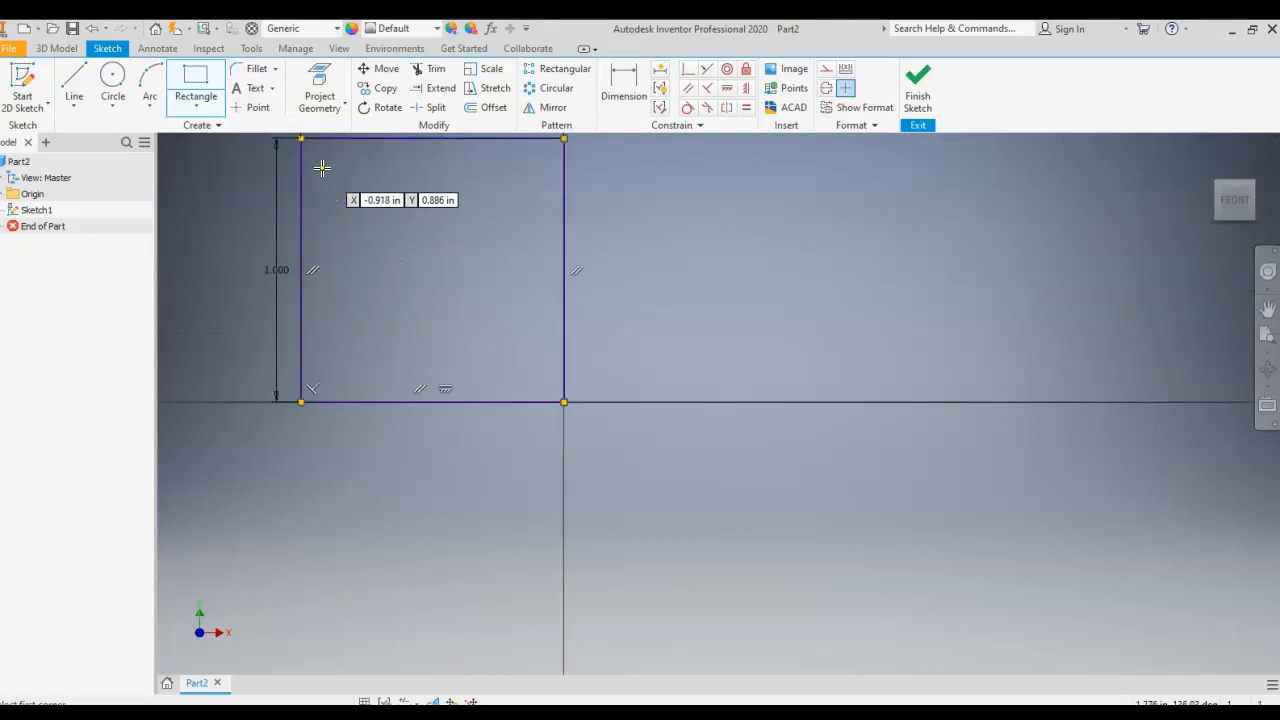
scroll(322, 167, "down", 3)
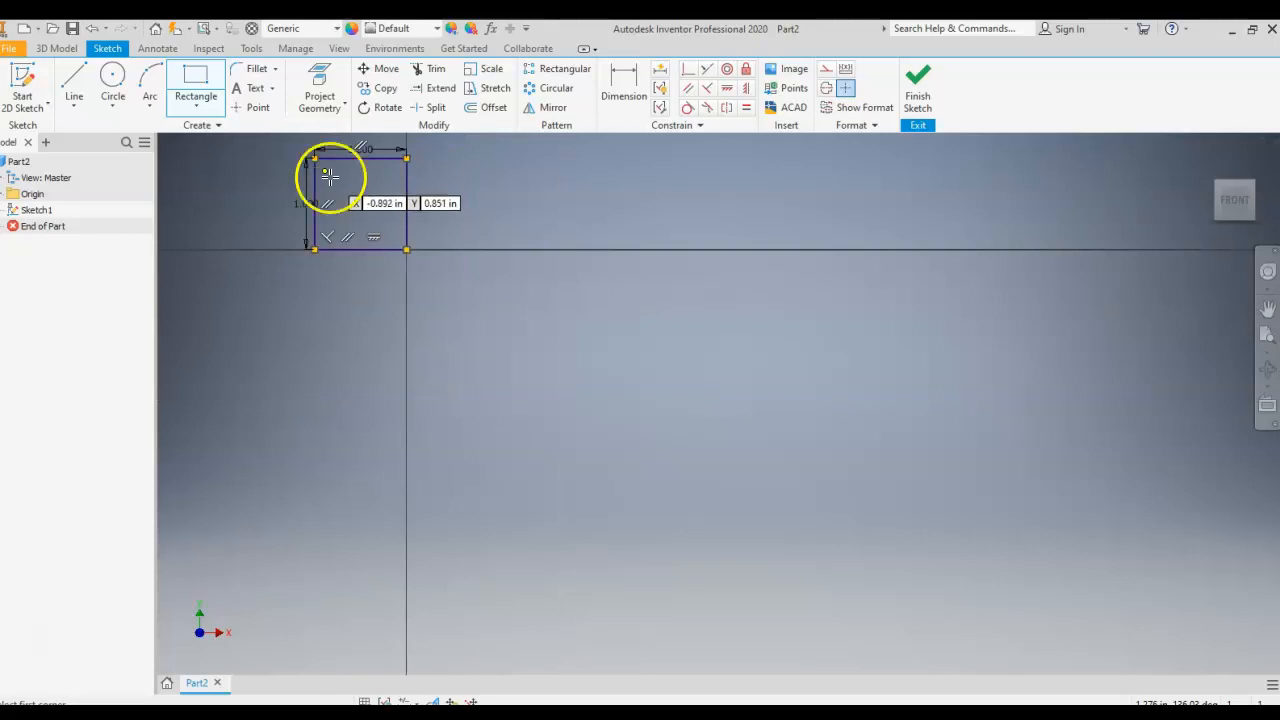
scroll(401, 235, "up", 1)
scroll(401, 235, "down", 3)
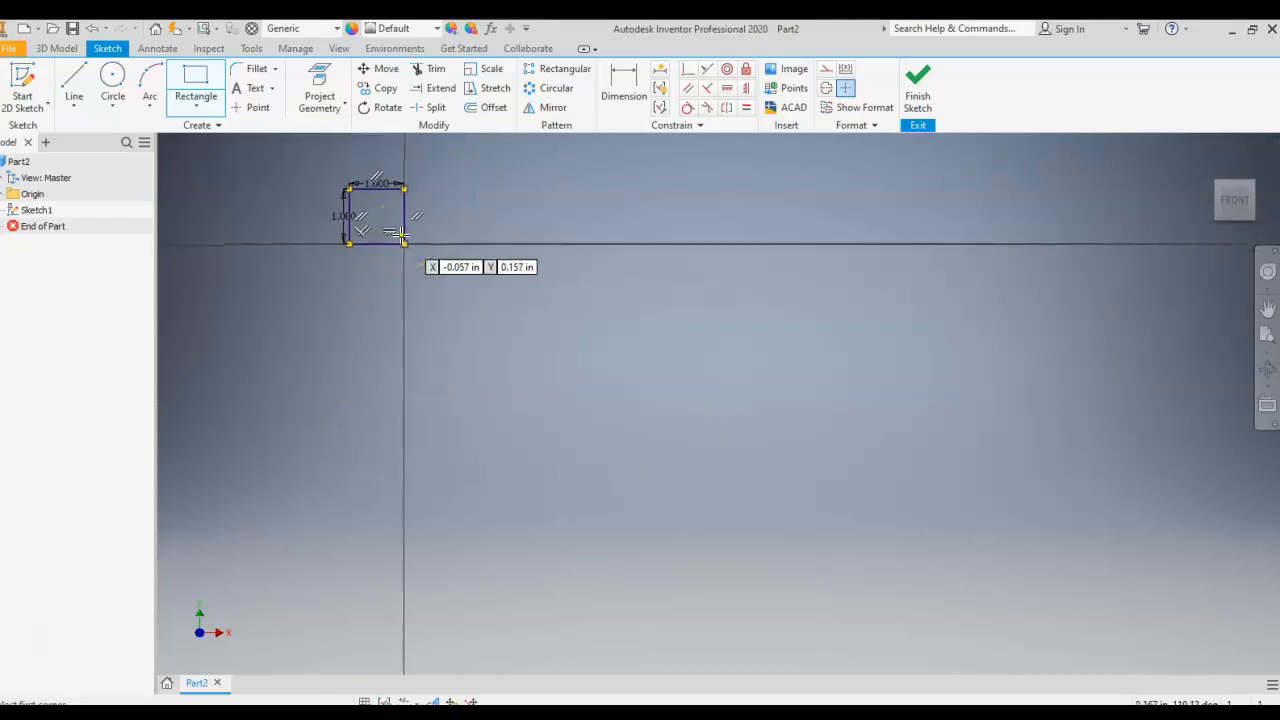
scroll(361, 200, "up", 2)
scroll(361, 200, "up", 1)
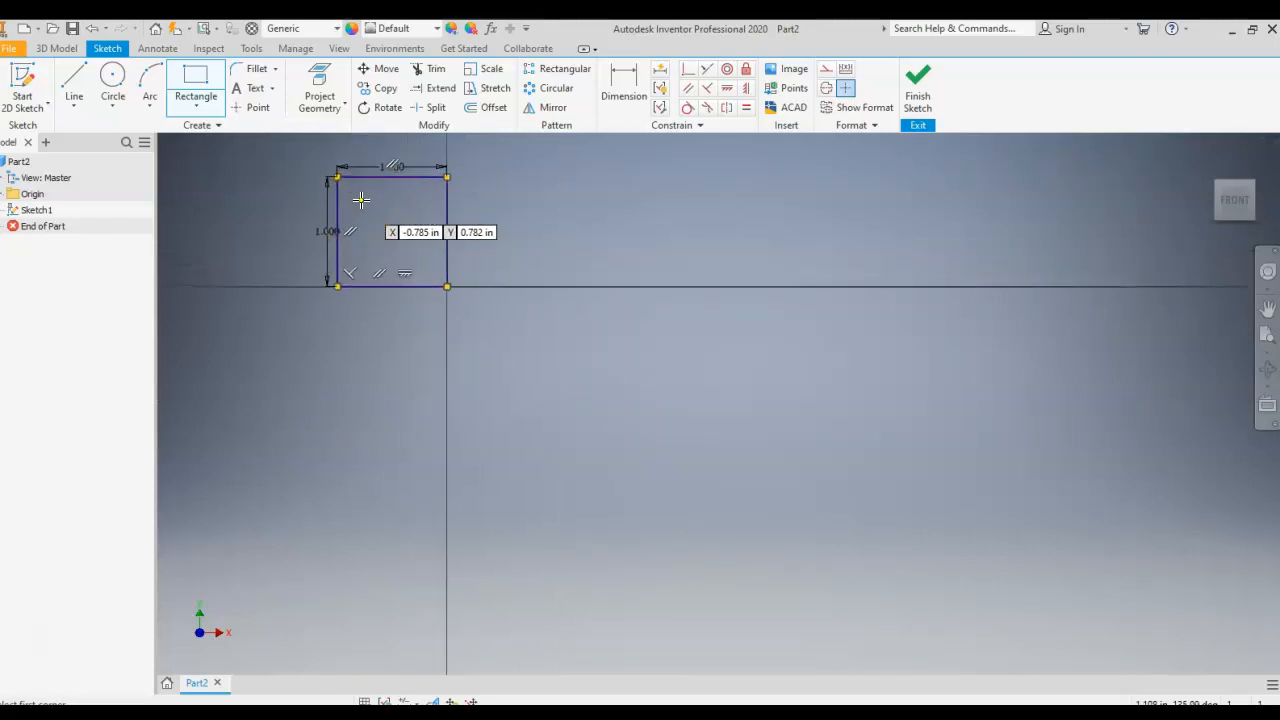
scroll(361, 200, "up", 2)
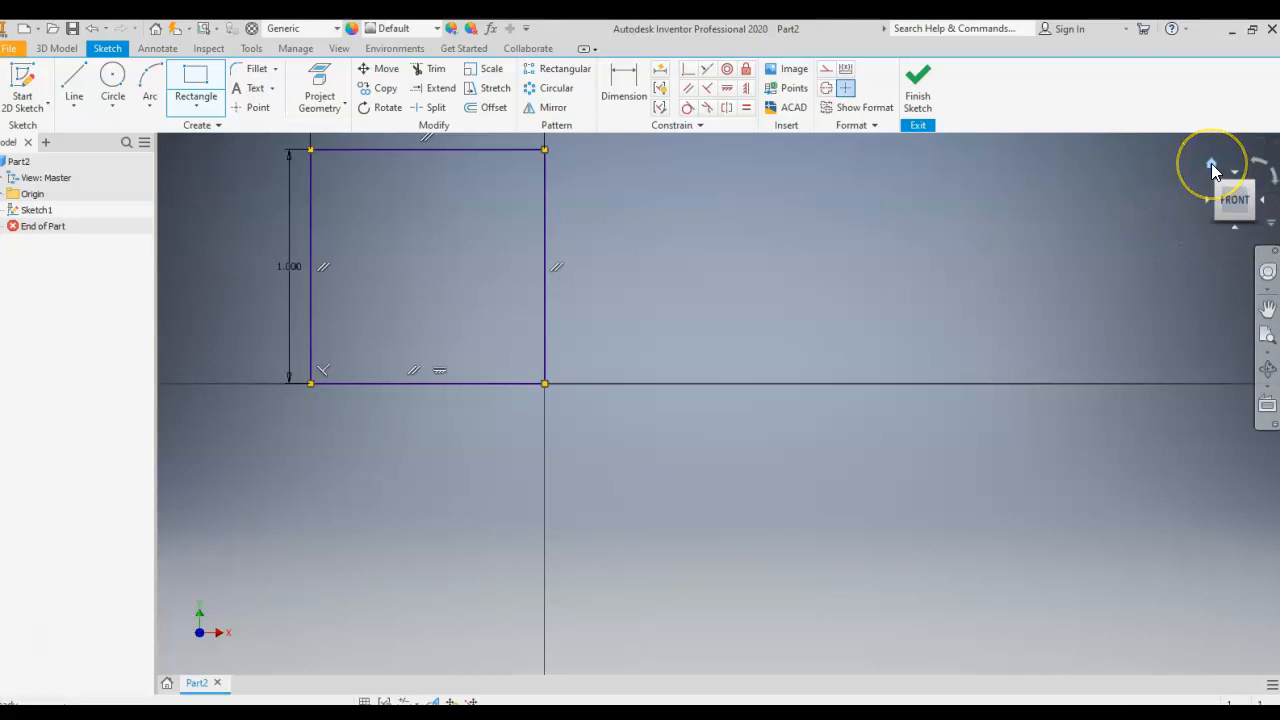
- Inspect the square from the home, top and front orientations and rotated a quarter turn, finishing in the upright front view
left_click(1211, 163)
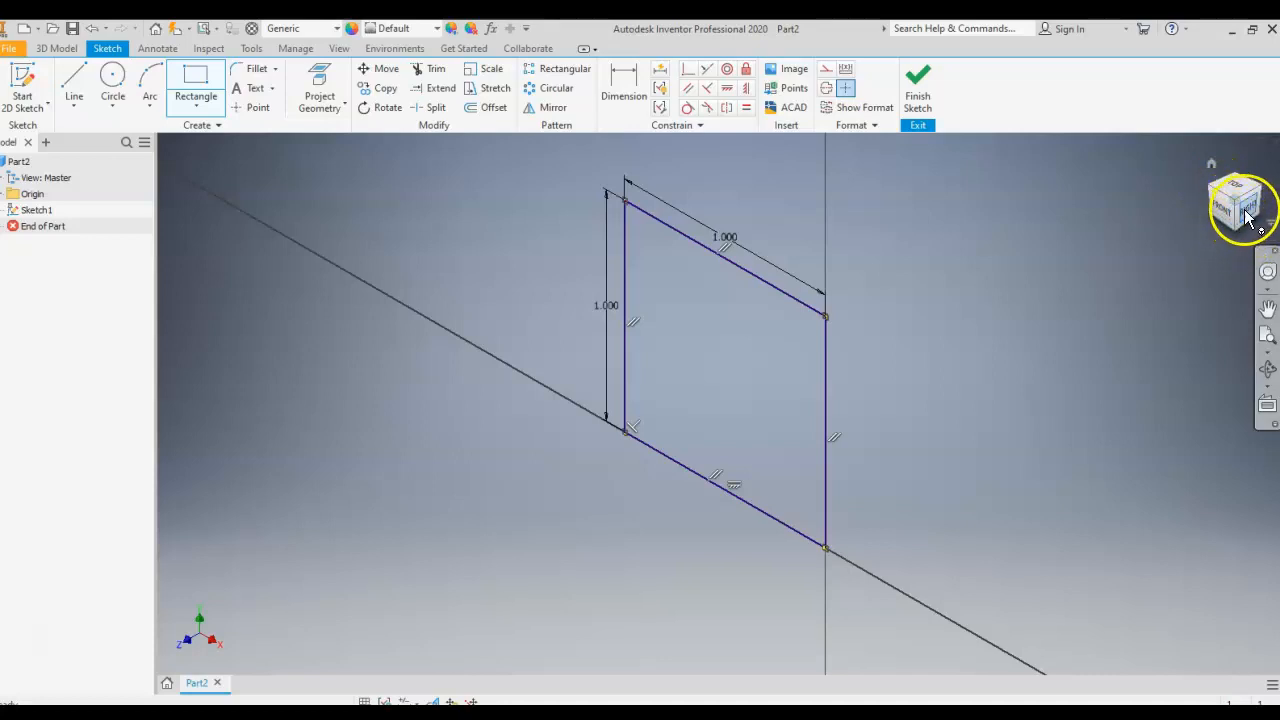
mouse_move(1248, 210)
left_mouse_down()
mouse_move(1211, 212)
mouse_move(1271, 180)
mouse_move(188, 226)
mouse_move(189, 269)
mouse_move(234, 177)
mouse_move(192, 274)
mouse_move(1252, 256)
mouse_move(1268, 174)
left_mouse_up()
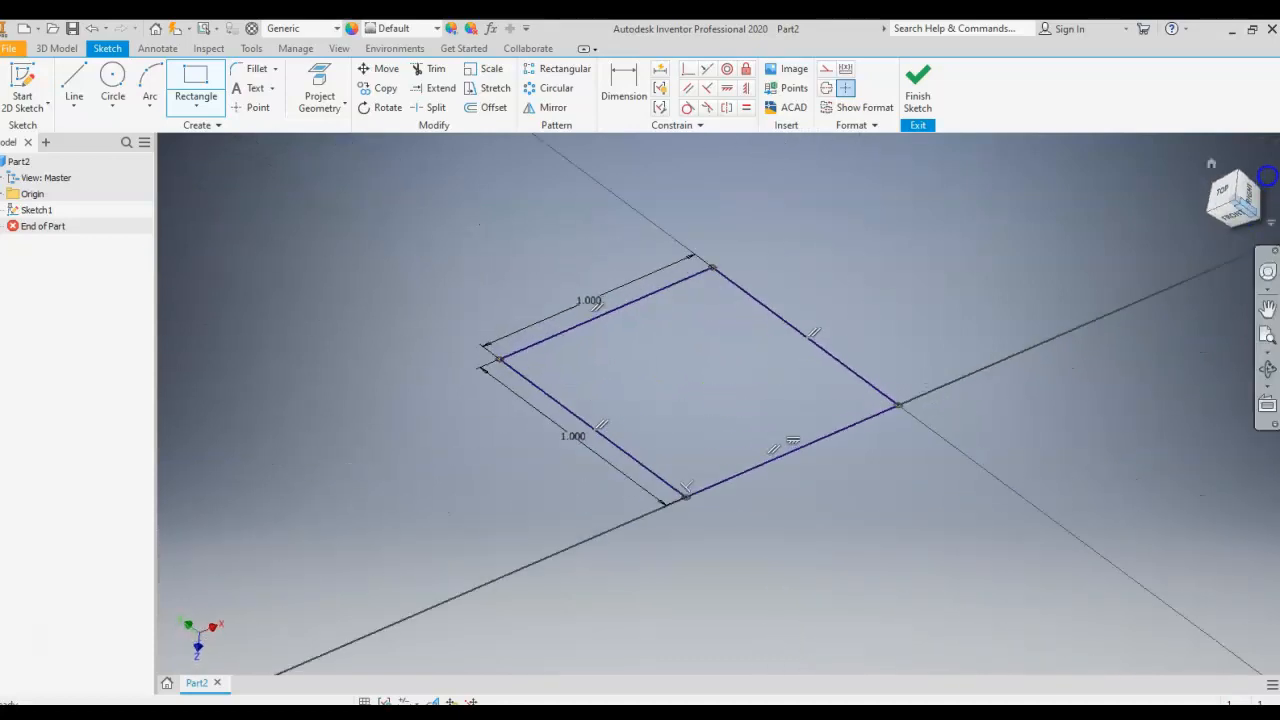
left_click(1224, 201)
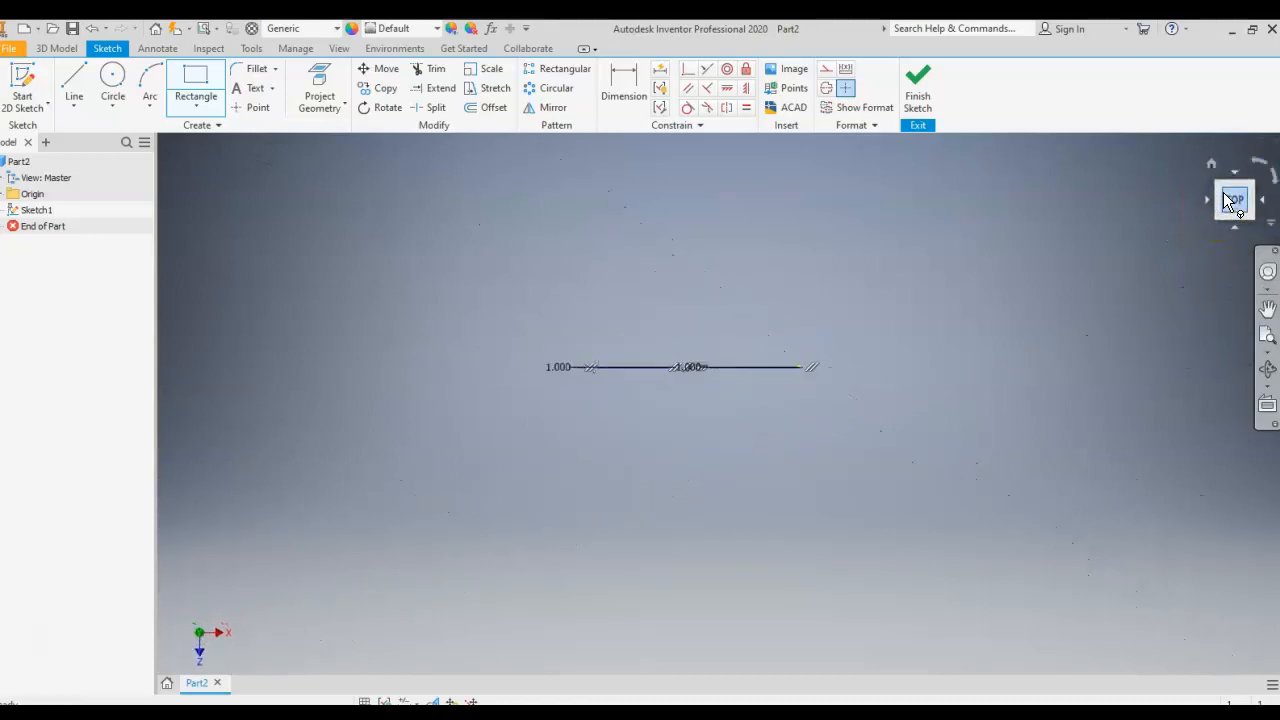
left_click(1232, 200)
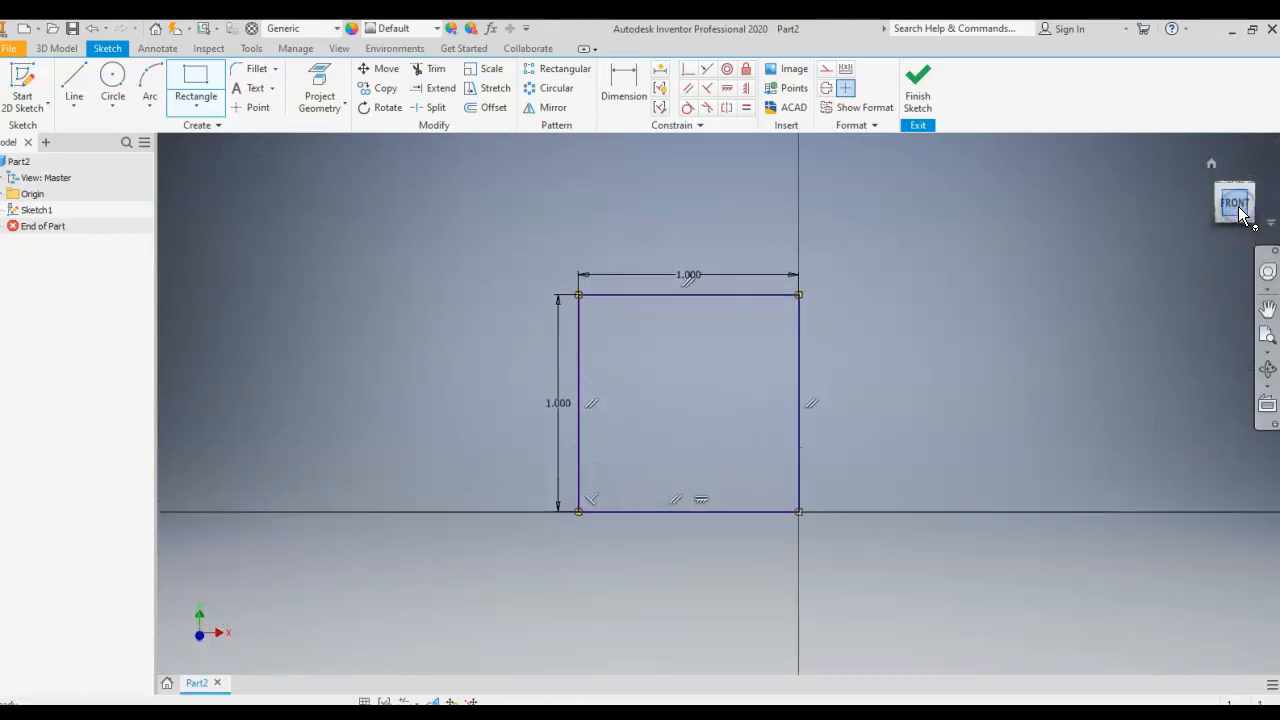
left_click(1255, 192)
left_click(1230, 206)
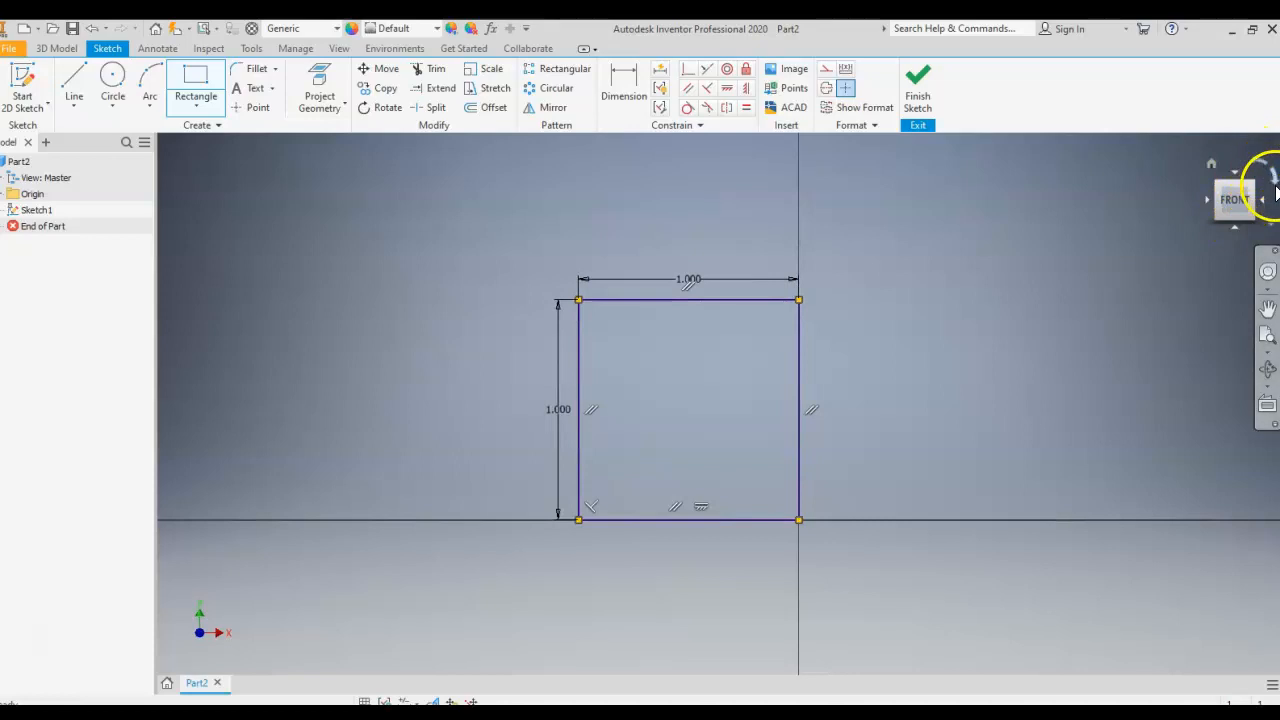
left_click(1259, 166)
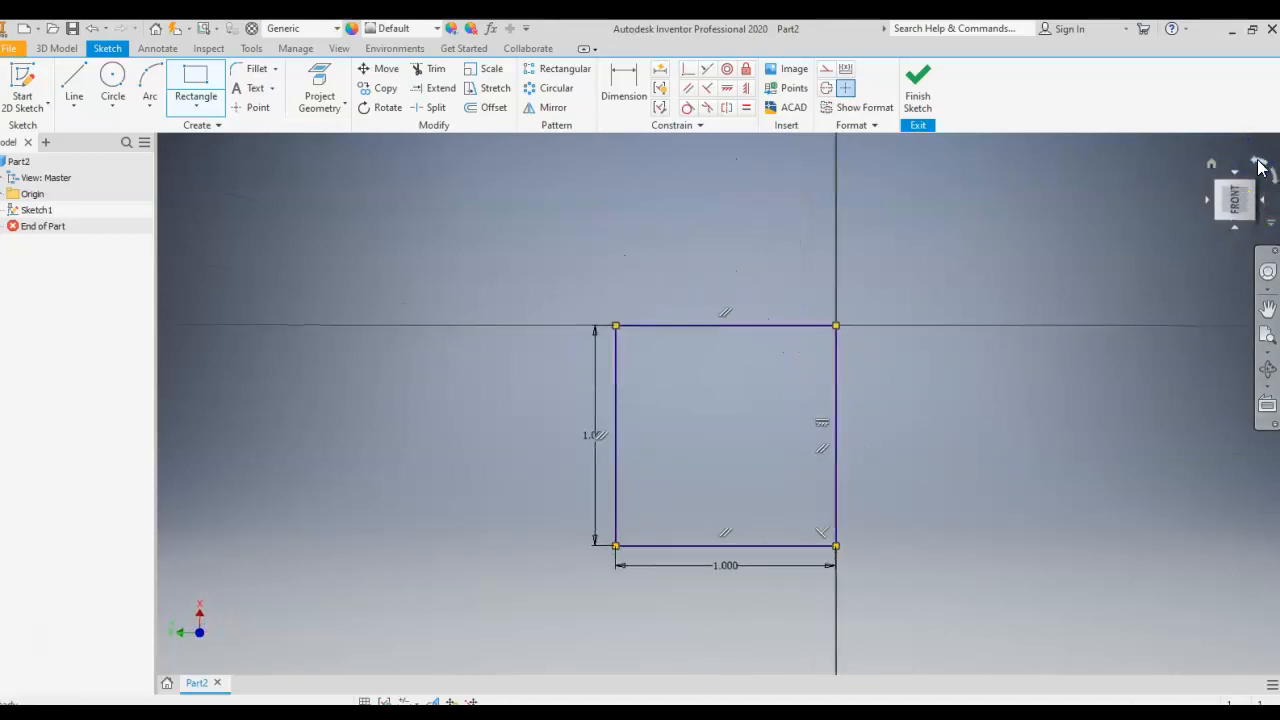
left_click(1272, 180)
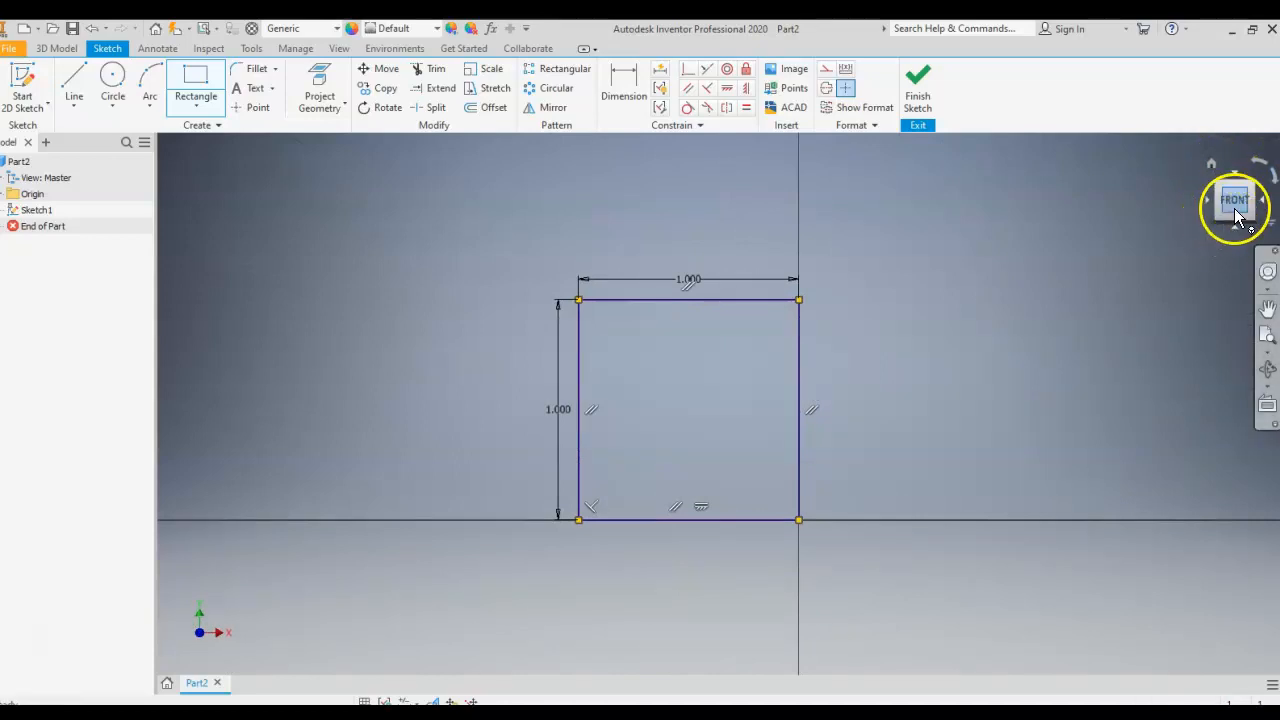
- Review the ViewCube options for setting the current view as home or as a standard view
right_click(1234, 206)
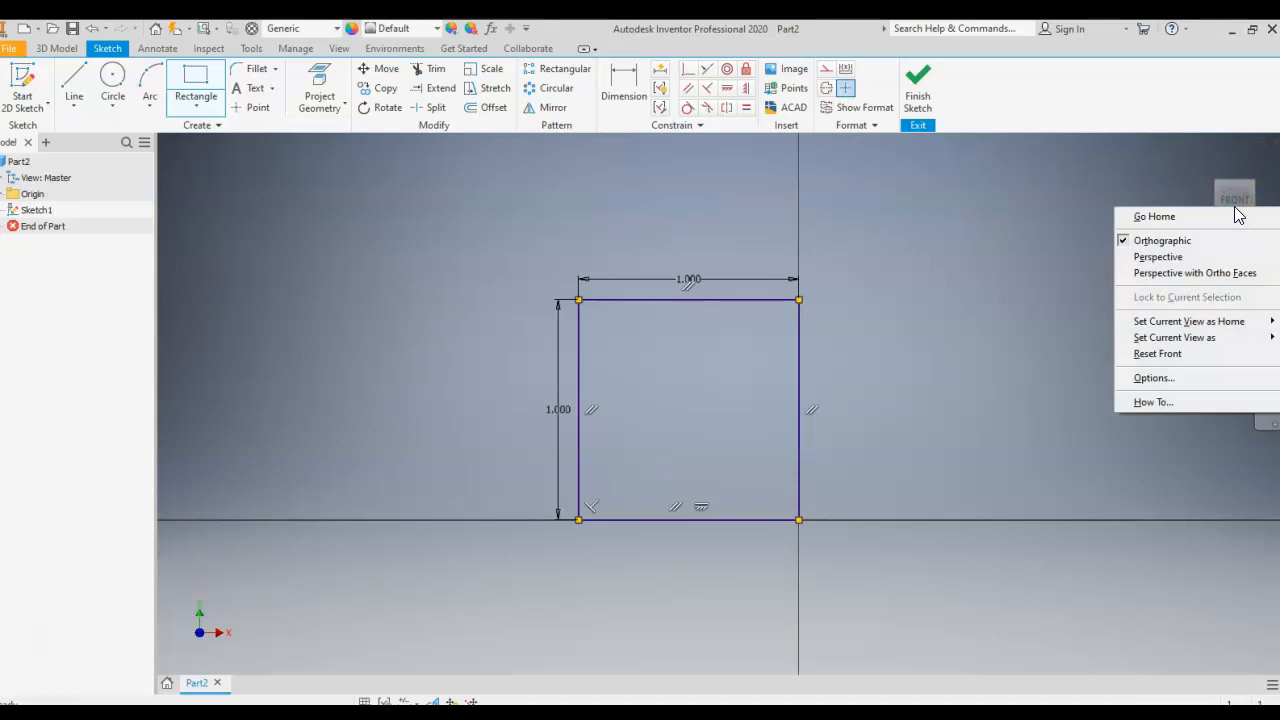
mouse_move(1205, 323)
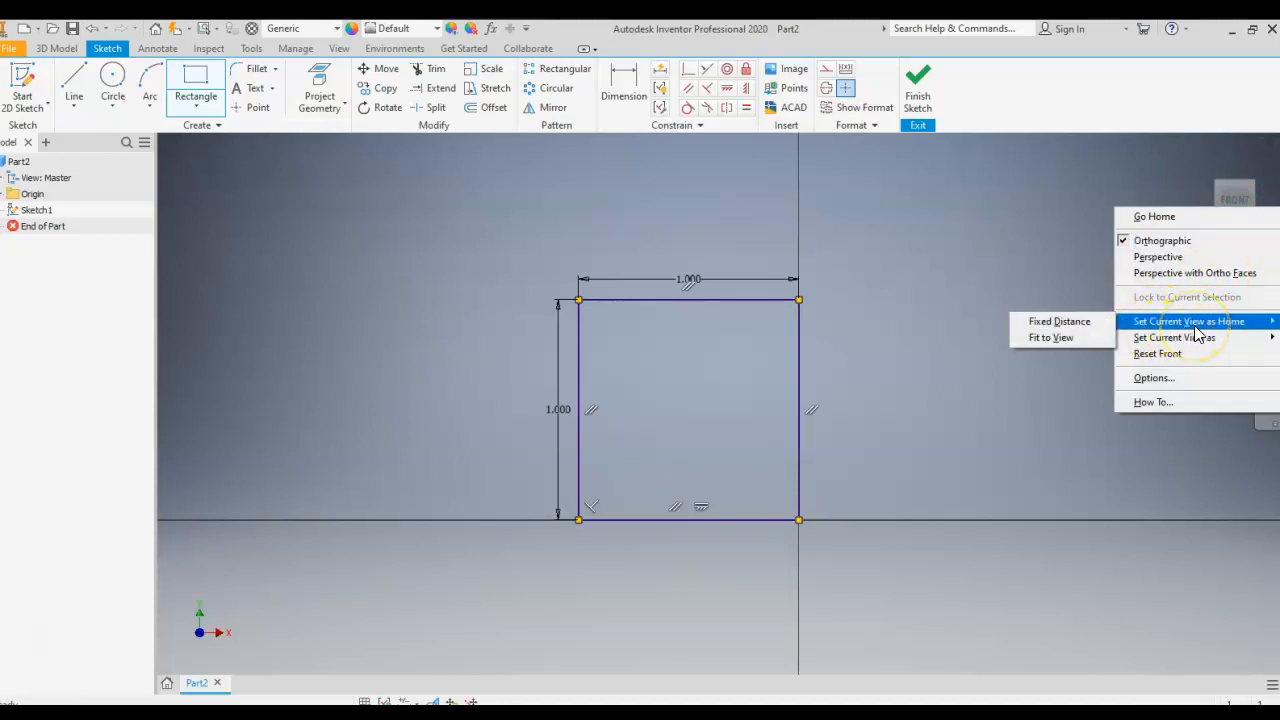
mouse_move(1172, 341)
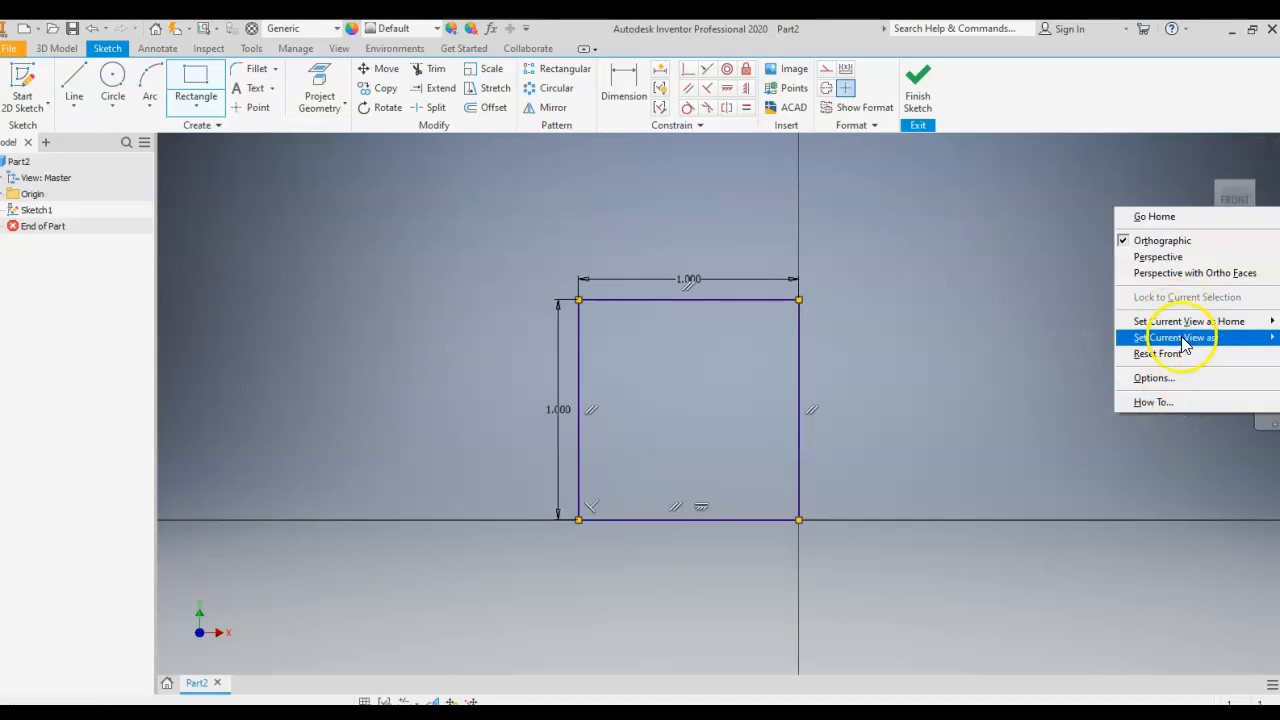
left_click(1035, 267)
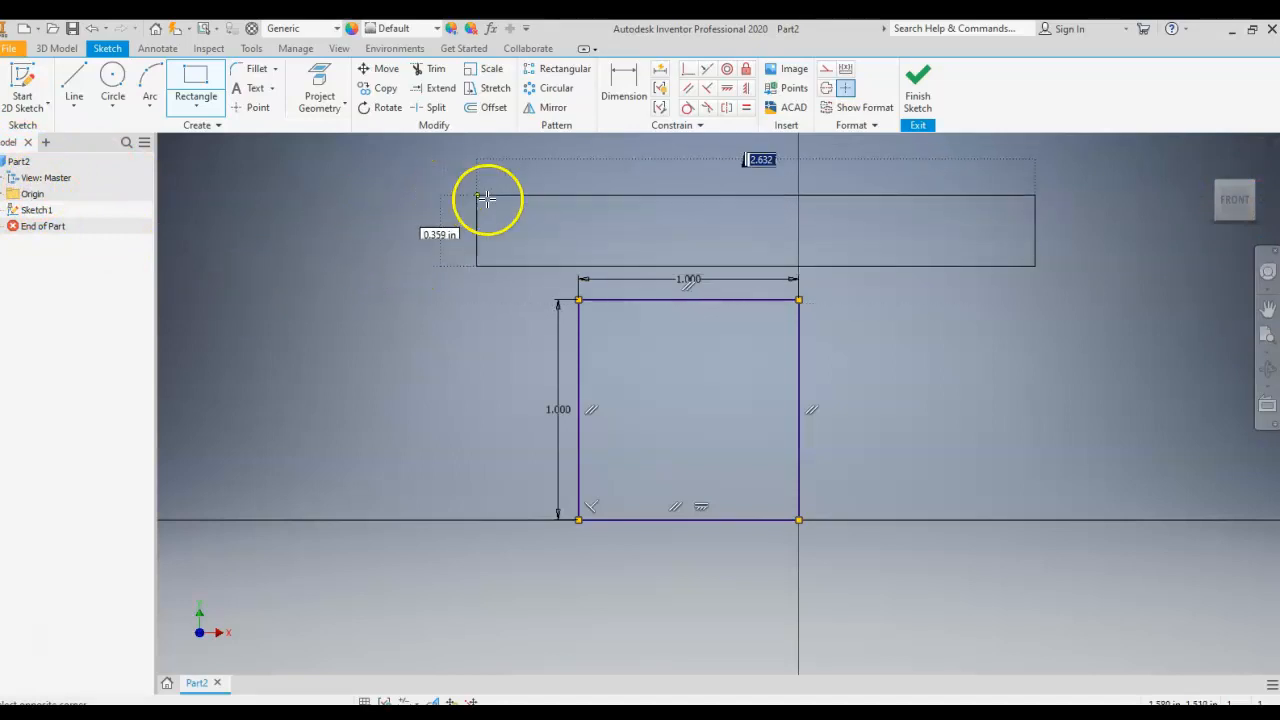
left_click(459, 200)
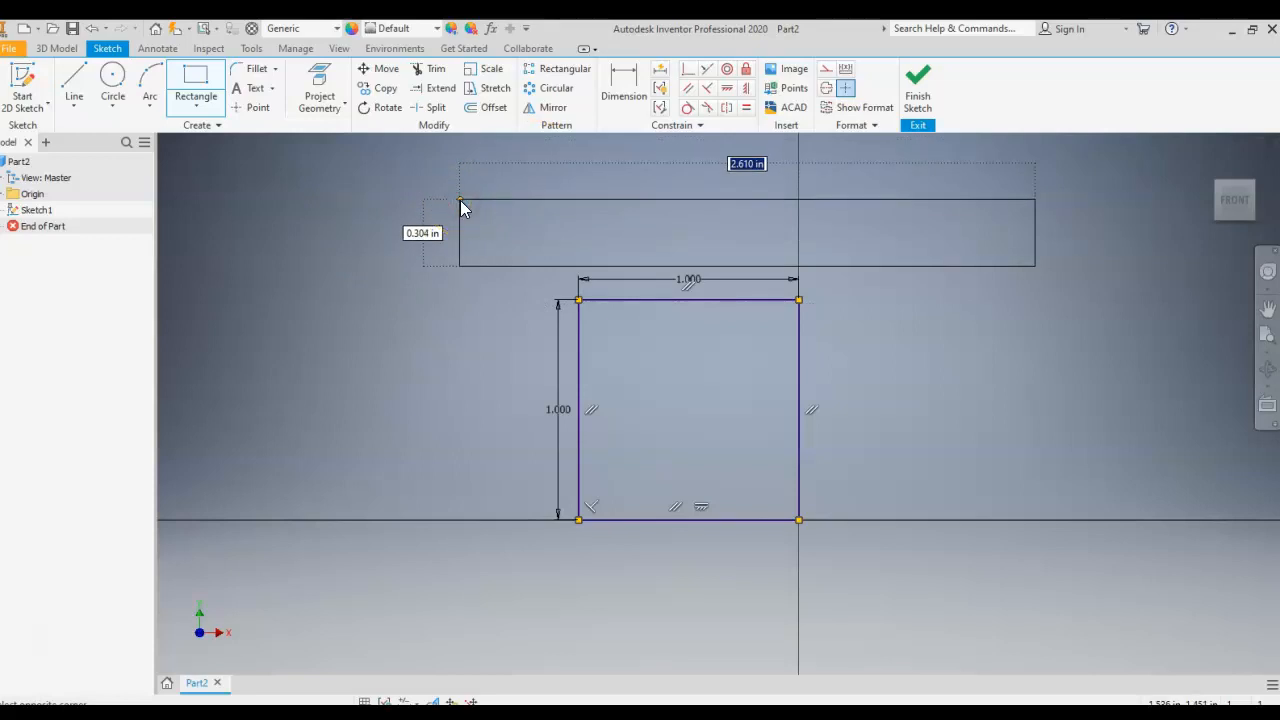
right_click(460, 205)
left_click(395, 199)
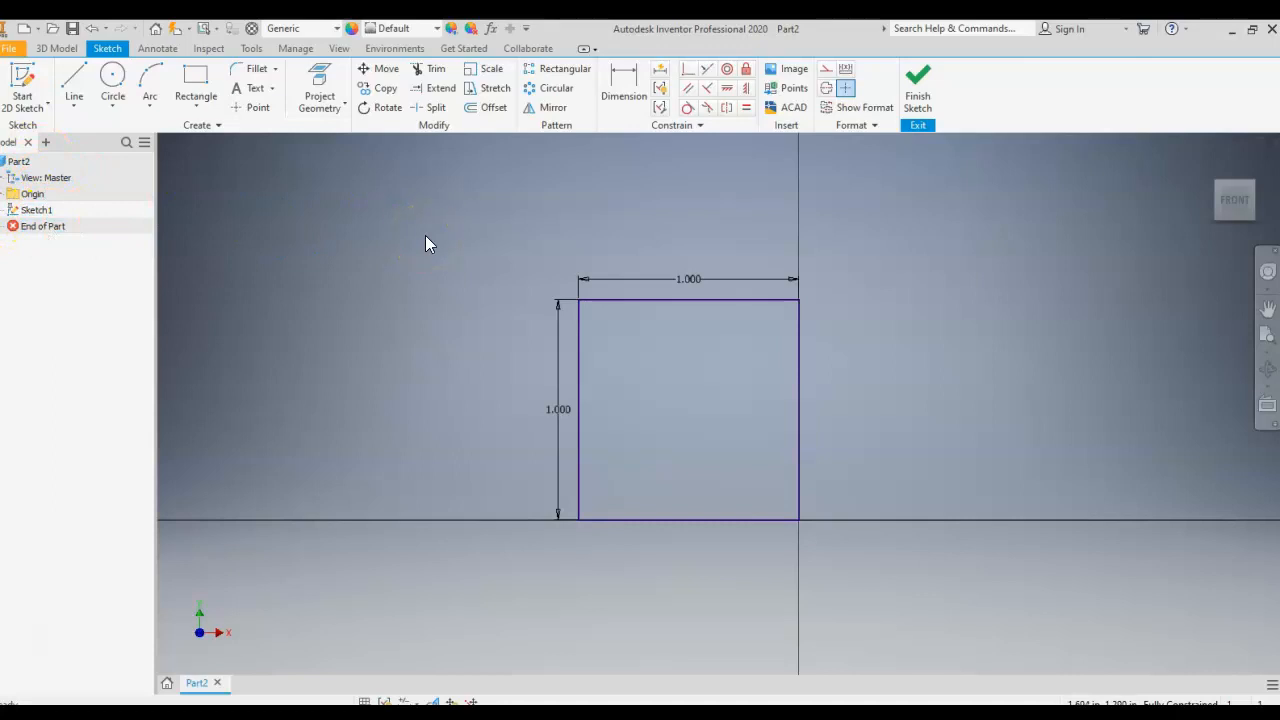
- Show and hide the iLogic and iLogic Log panels while reviewing the user interface visibility options
left_click(337, 50)
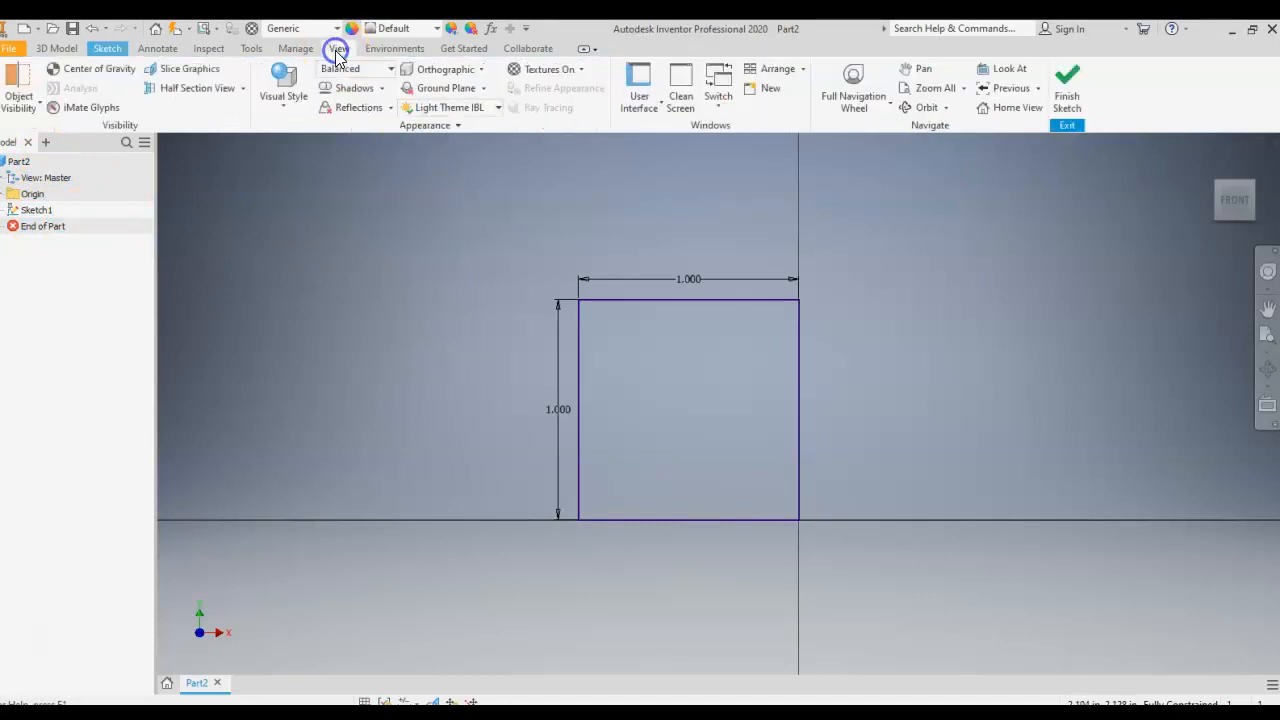
left_click(648, 110)
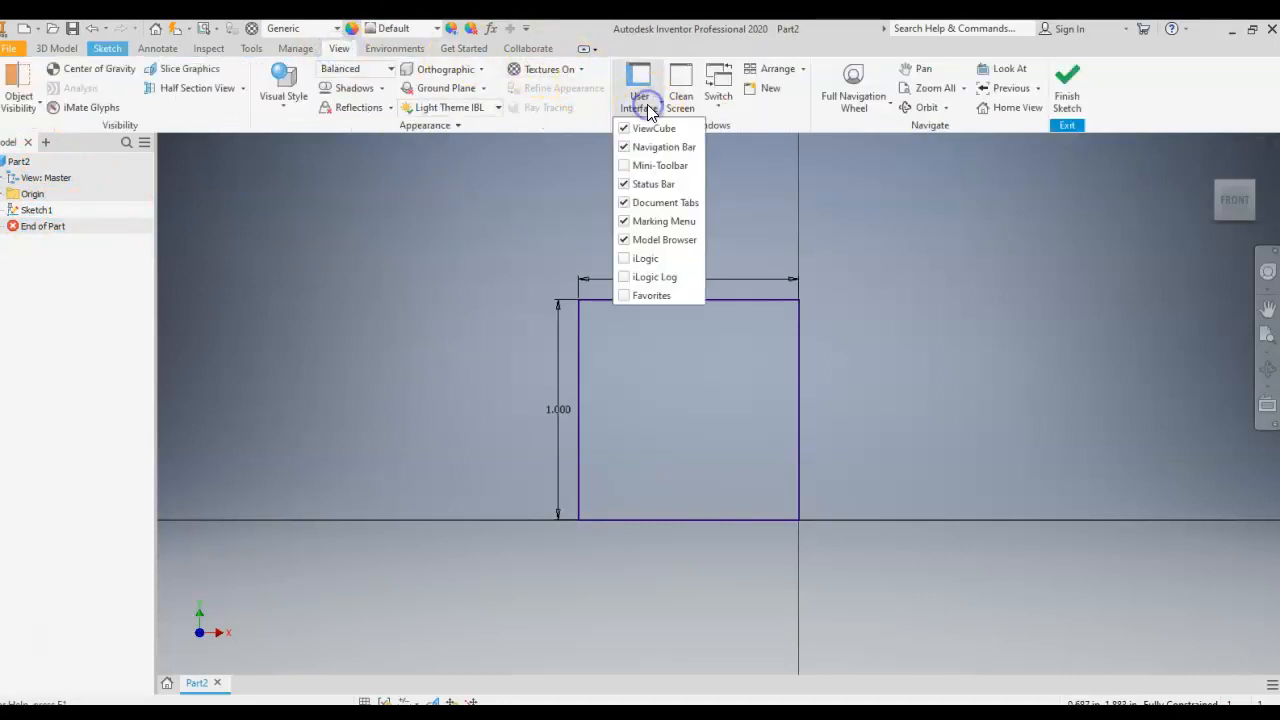
left_click(627, 262)
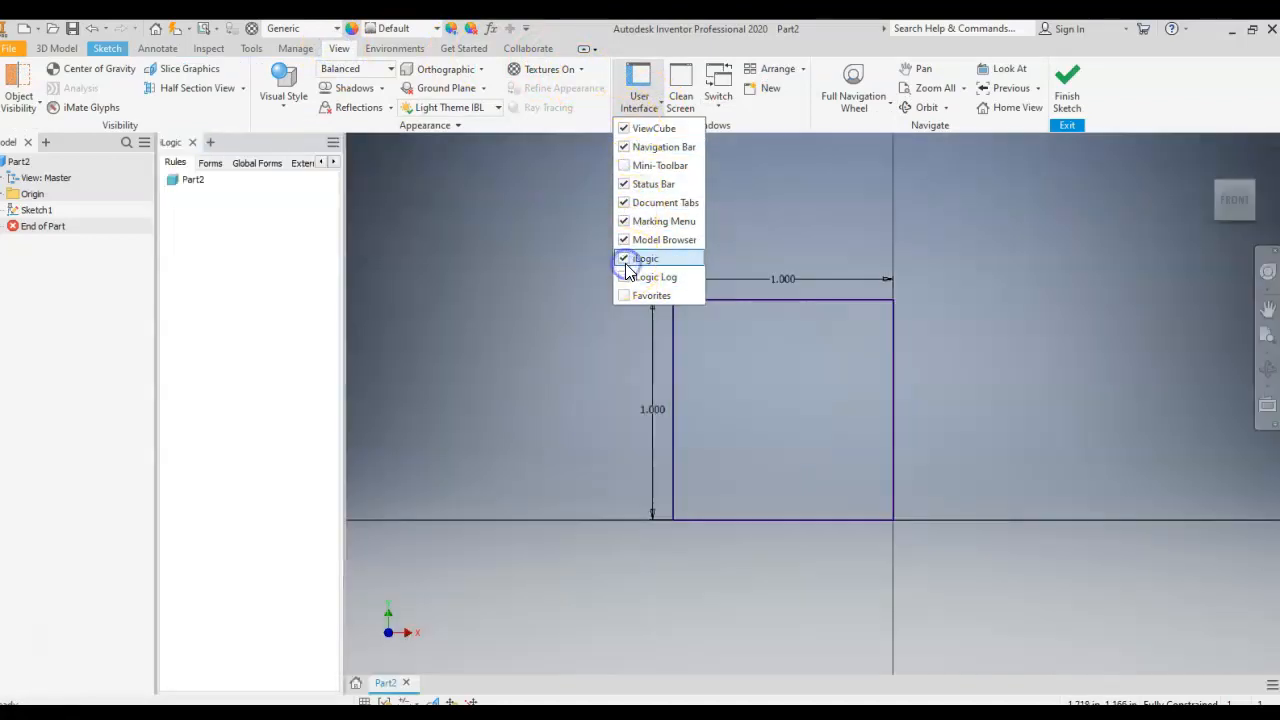
left_click(626, 260)
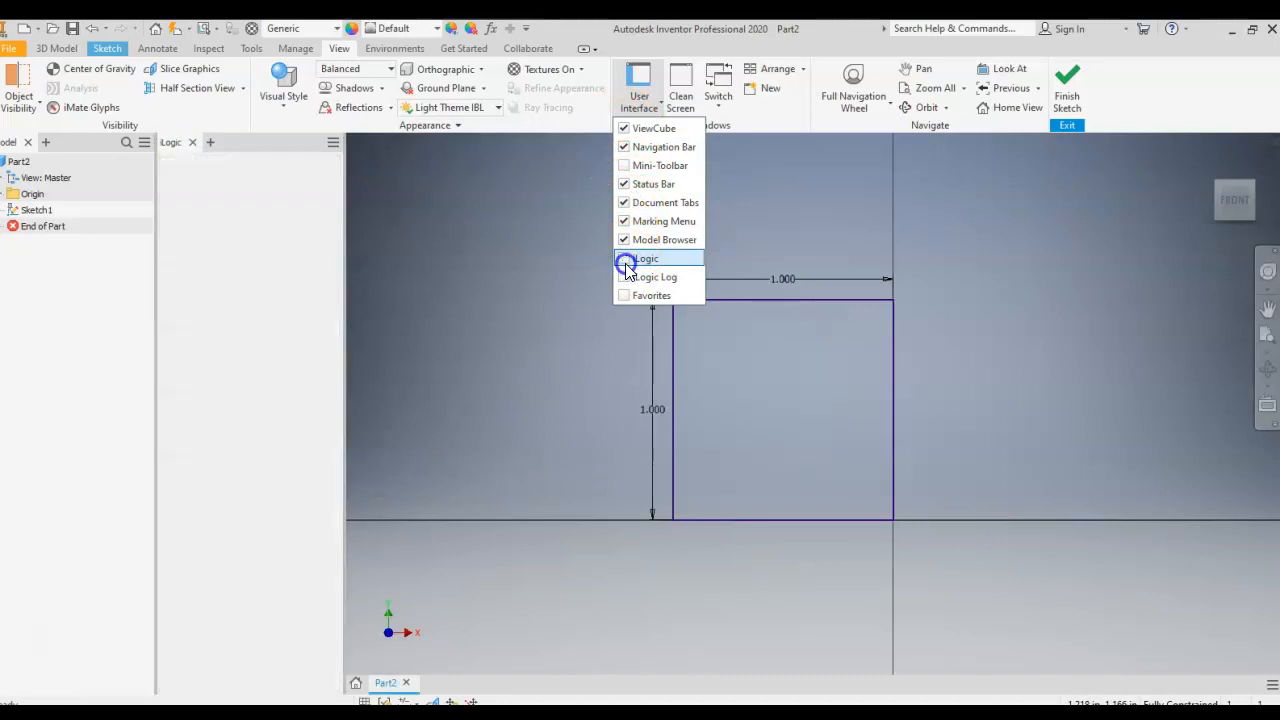
left_click(627, 277)
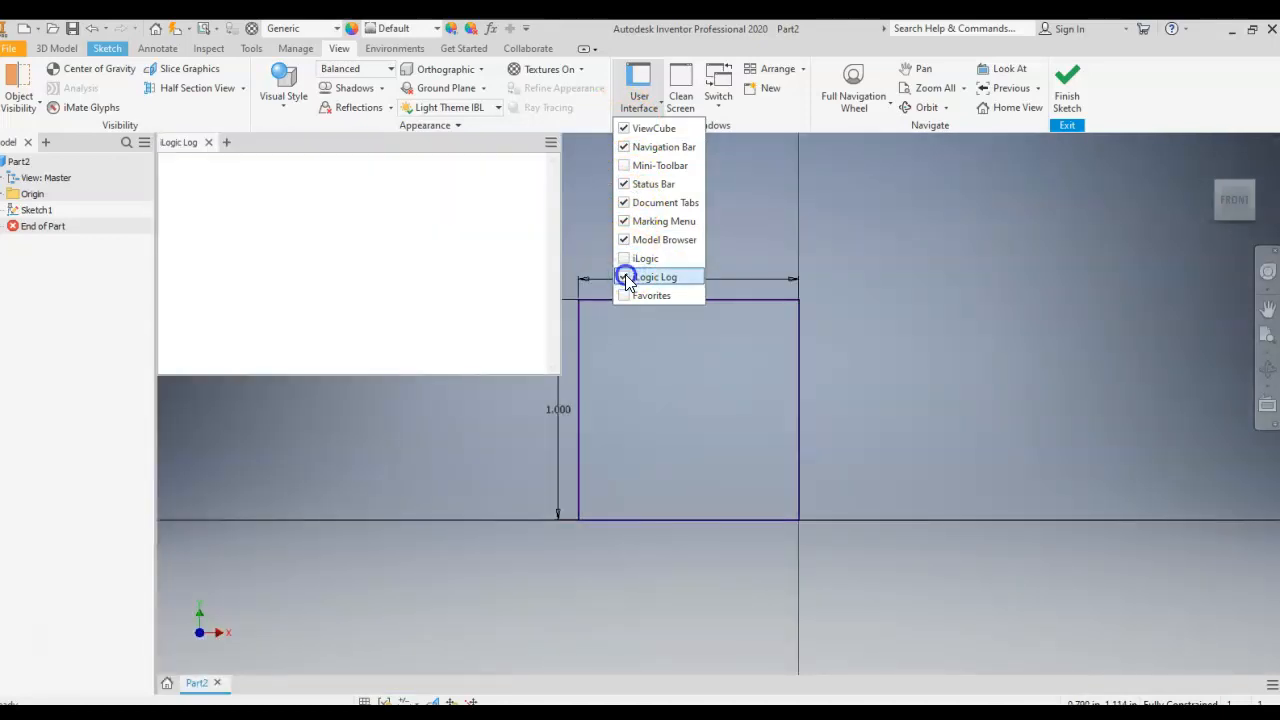
left_click(627, 277)
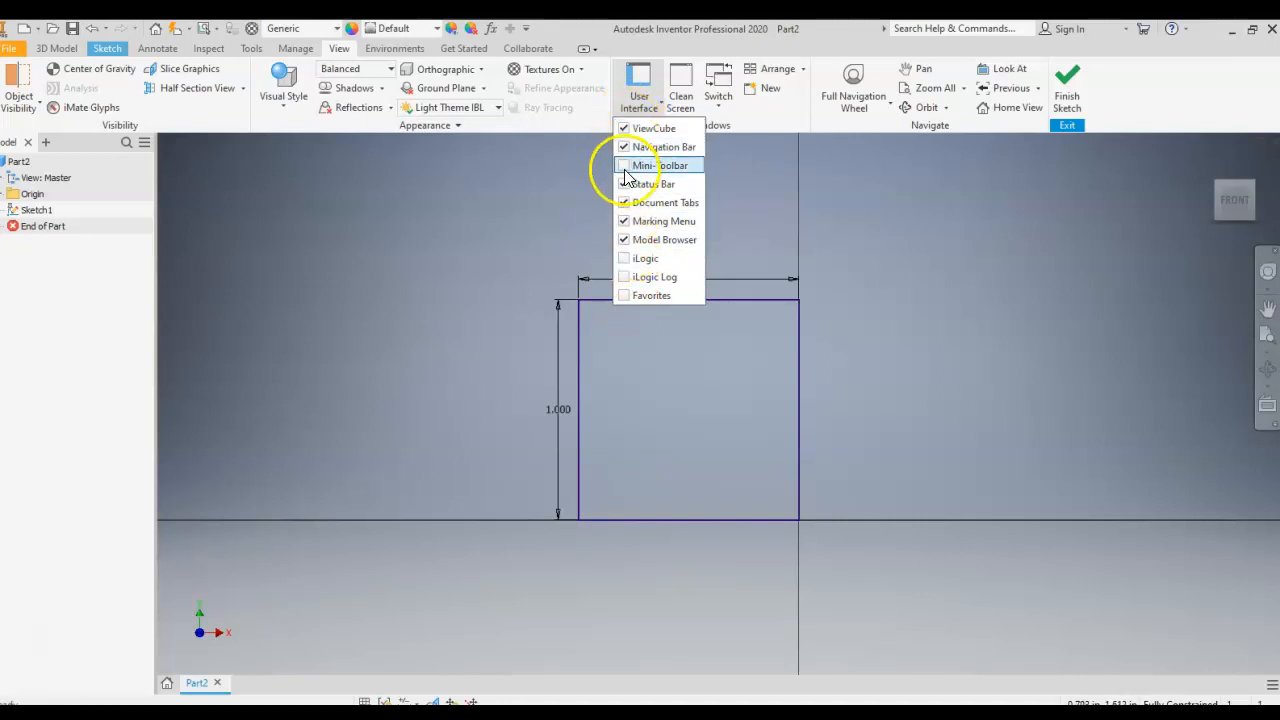
left_click(535, 219)
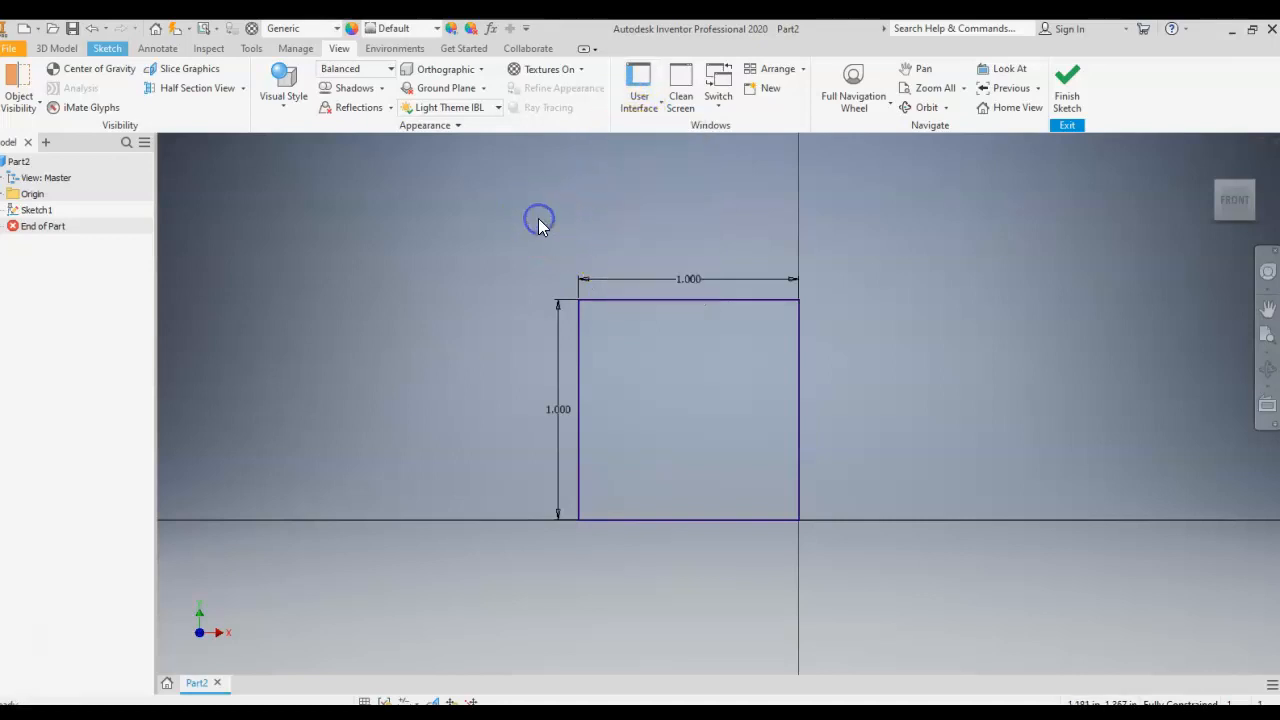
- Finish the square's sketch and show it in the home view
left_click(108, 49)
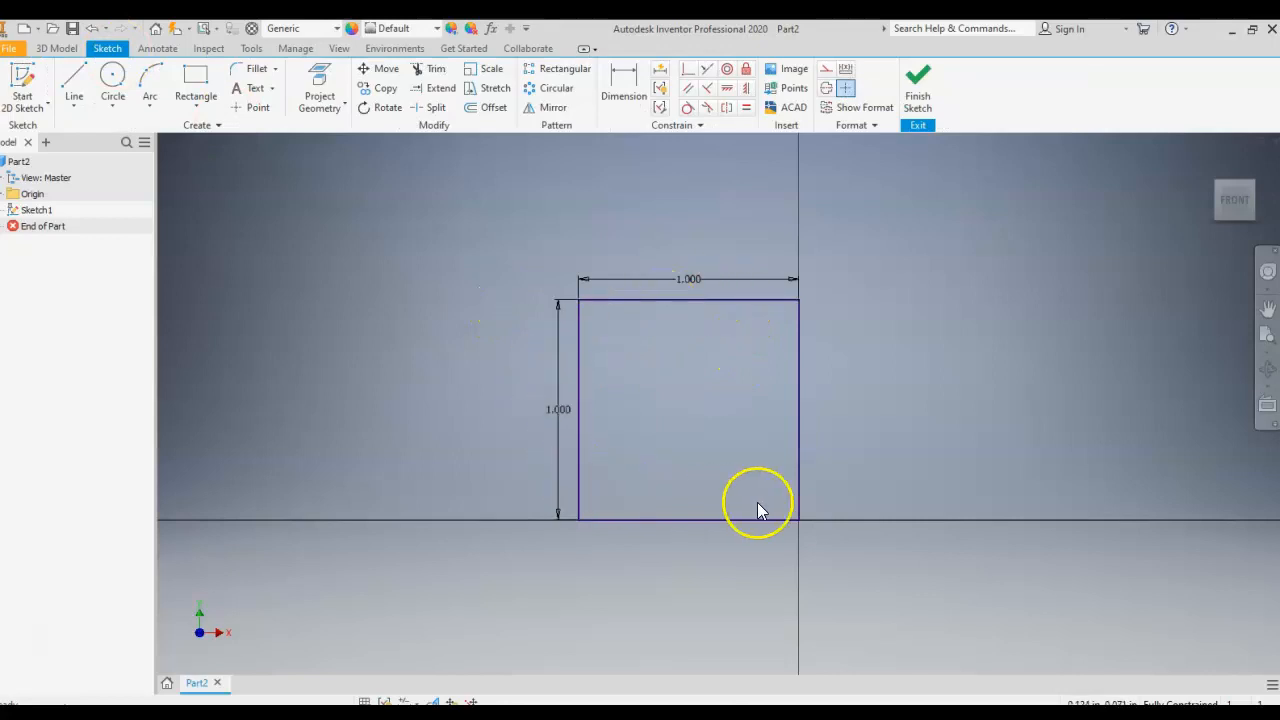
left_click(561, 385)
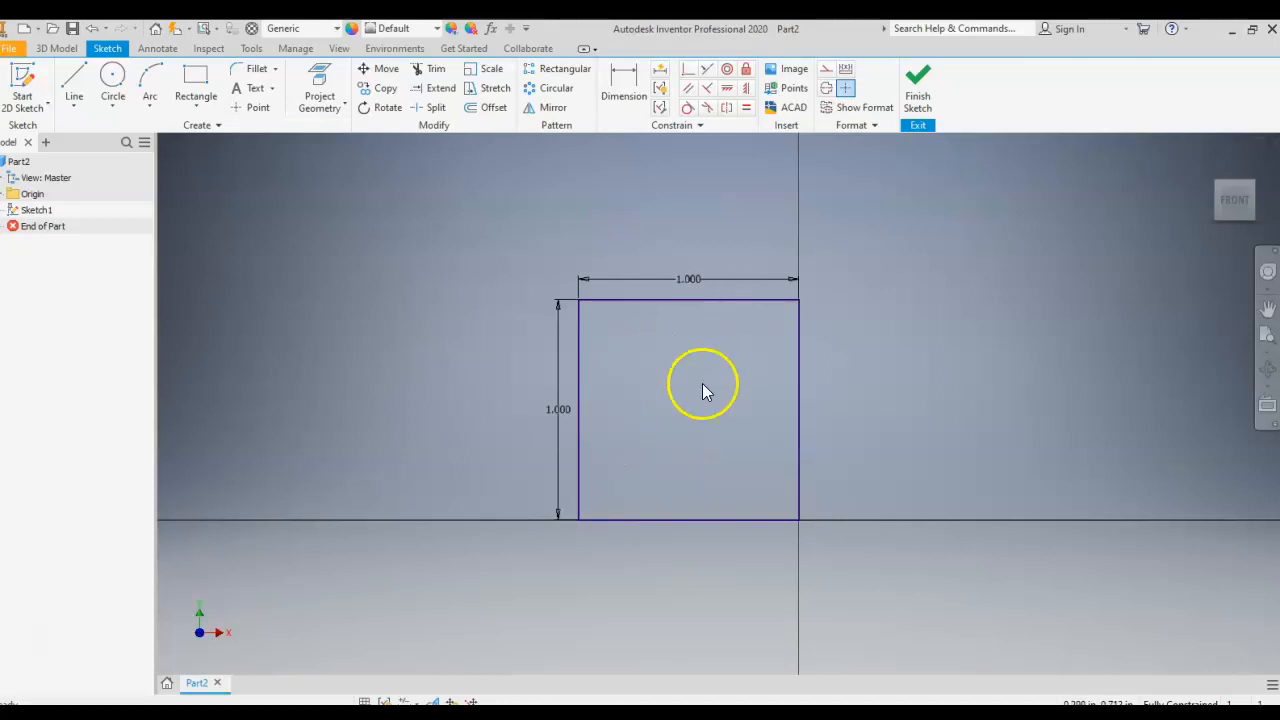
left_click(919, 85)
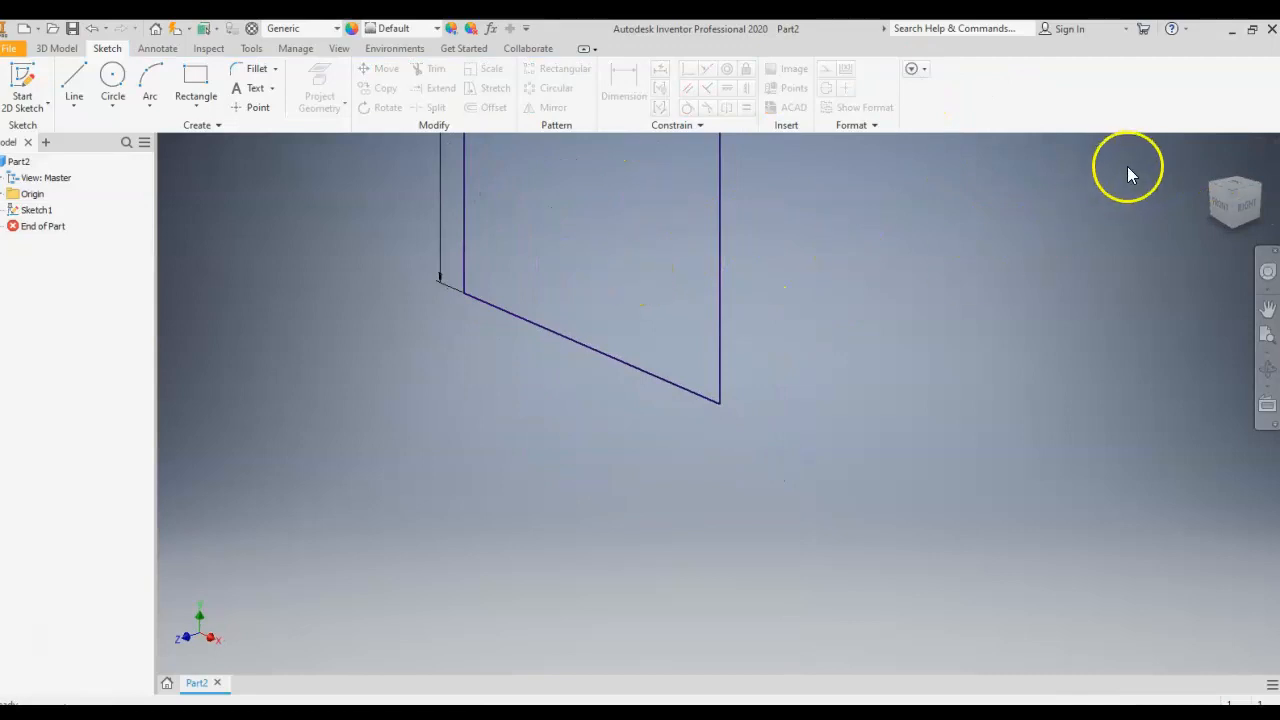
left_click(1213, 164)
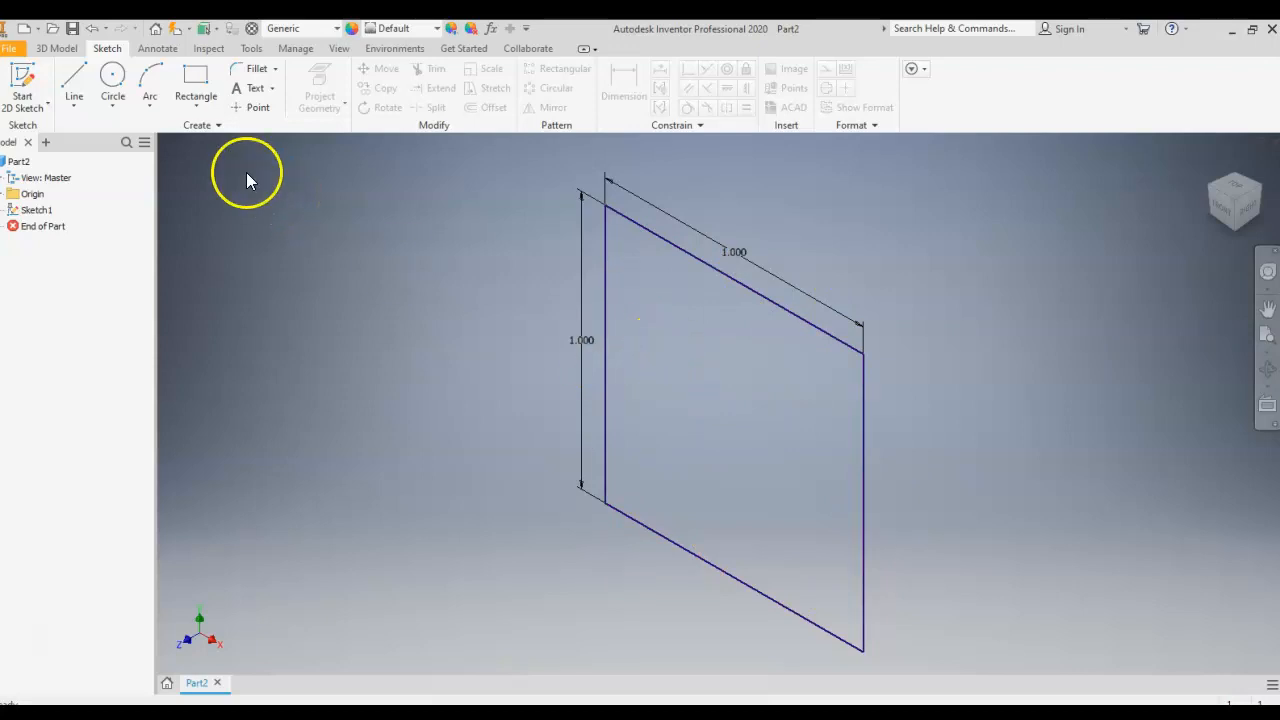
- Set up an Extrude of the square profile with a distance of 1 in
left_click(57, 48)
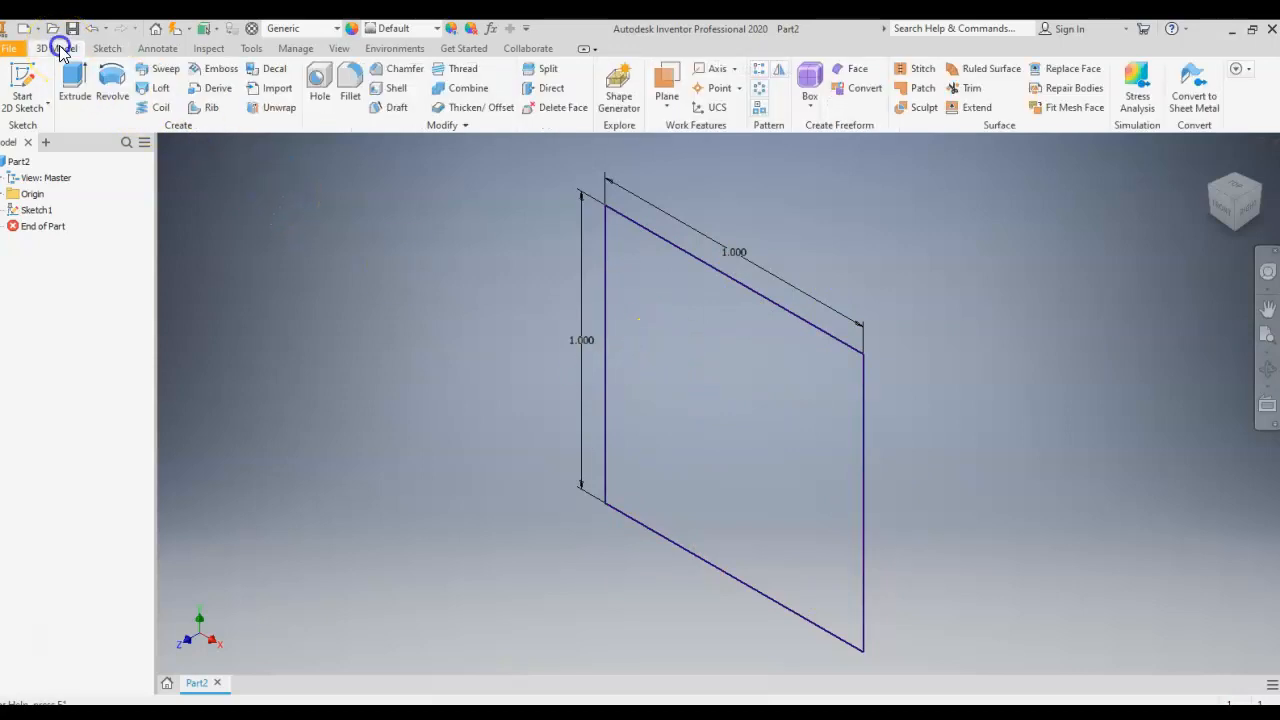
left_click(75, 95)
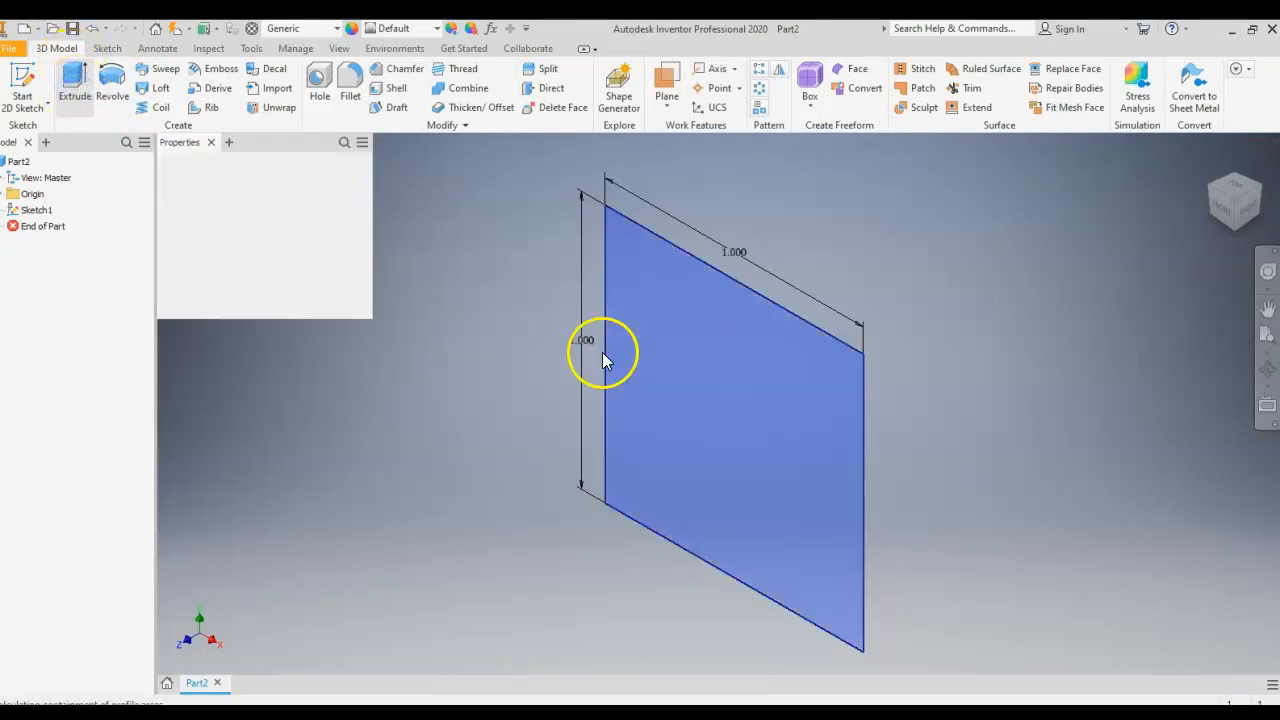
left_click(779, 425)
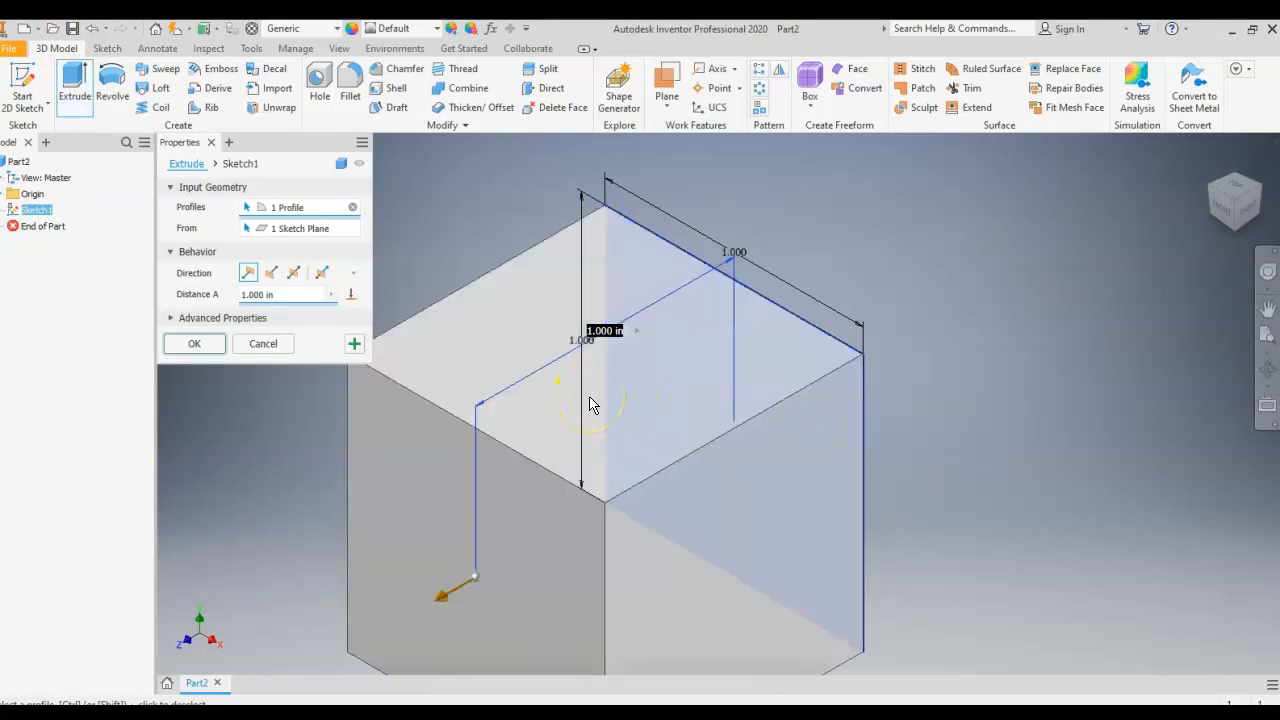
left_click(277, 293)
key("BackSpace")
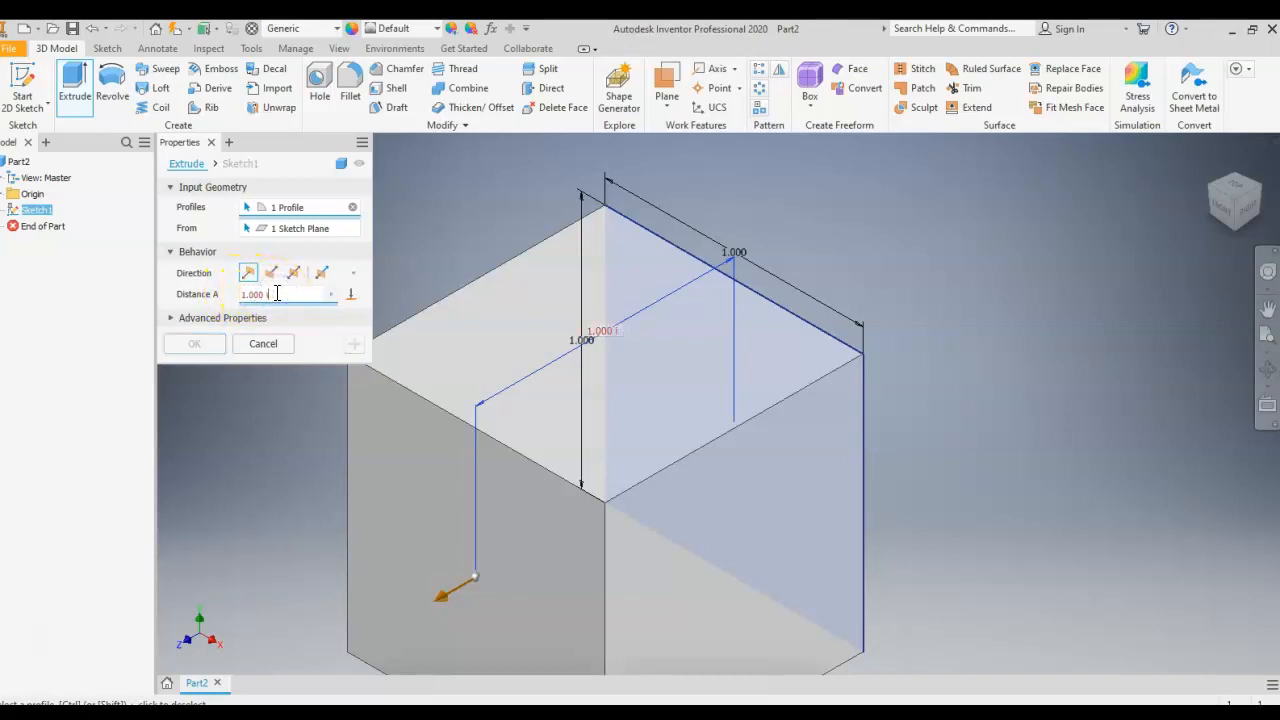
type("1")
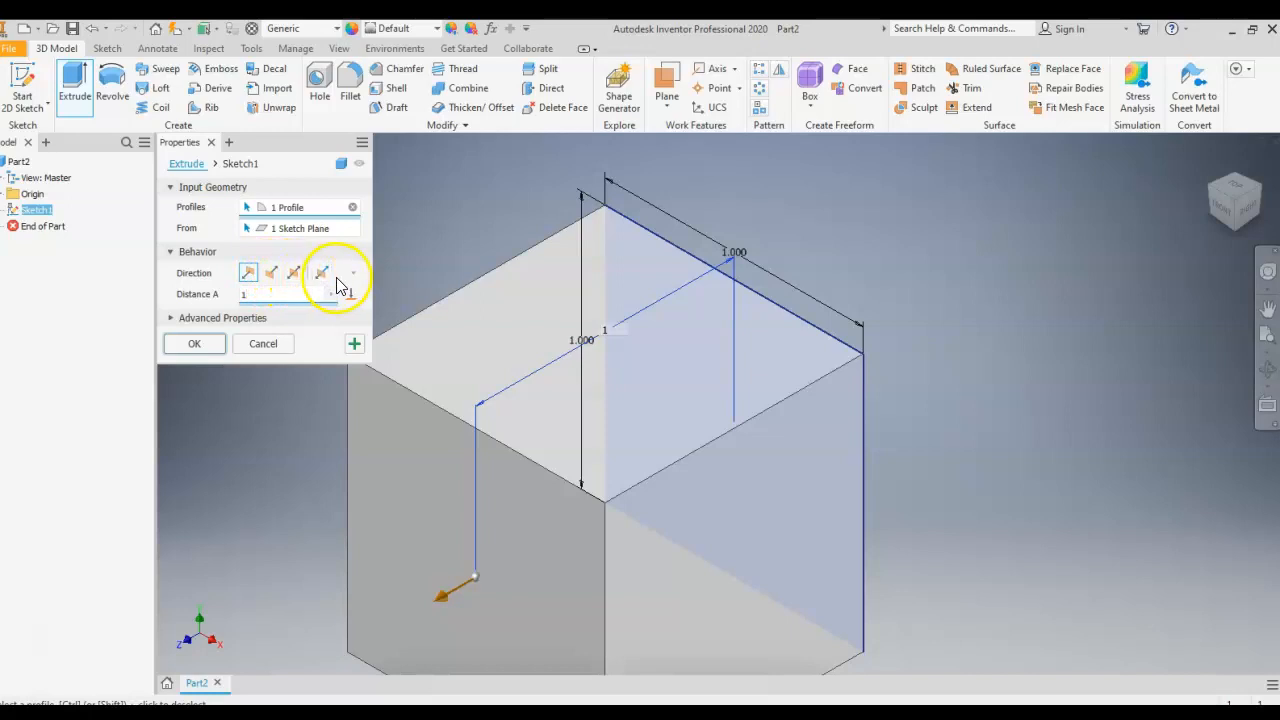
- Compare the flipped and default extrusion directions, create the cube in the default direction, and show it in the home view
left_click(271, 273)
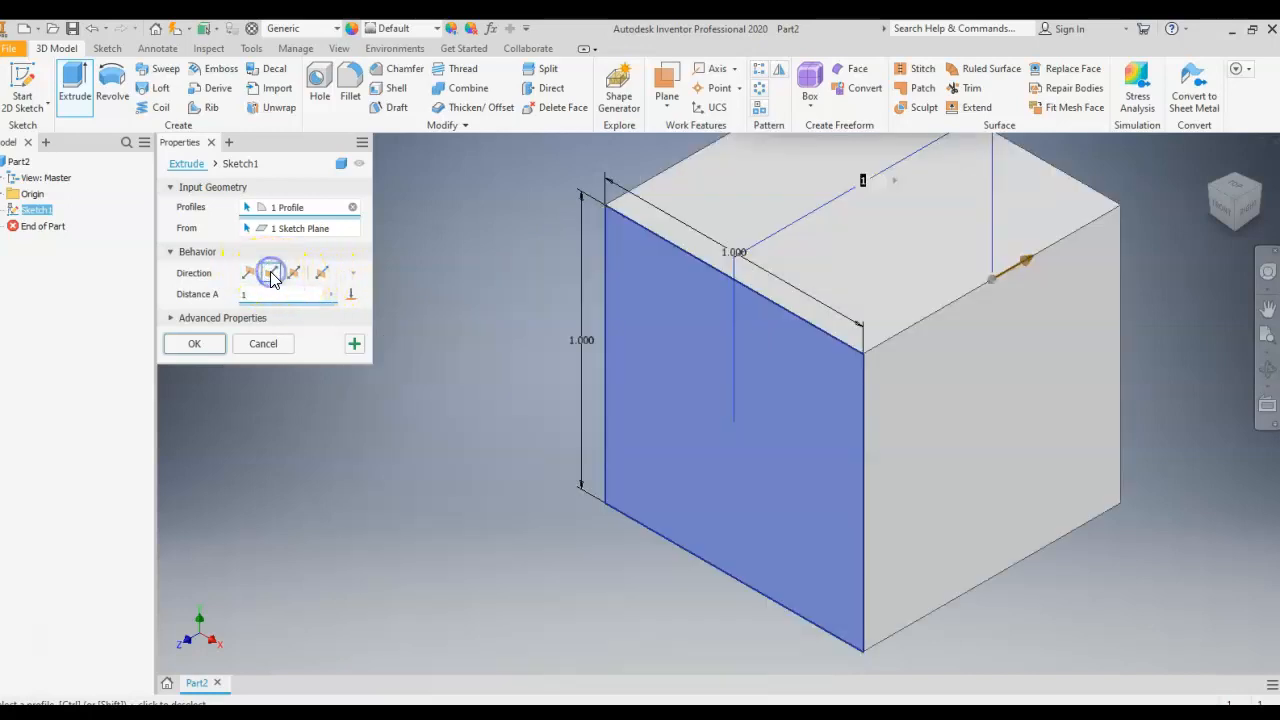
left_click(248, 273)
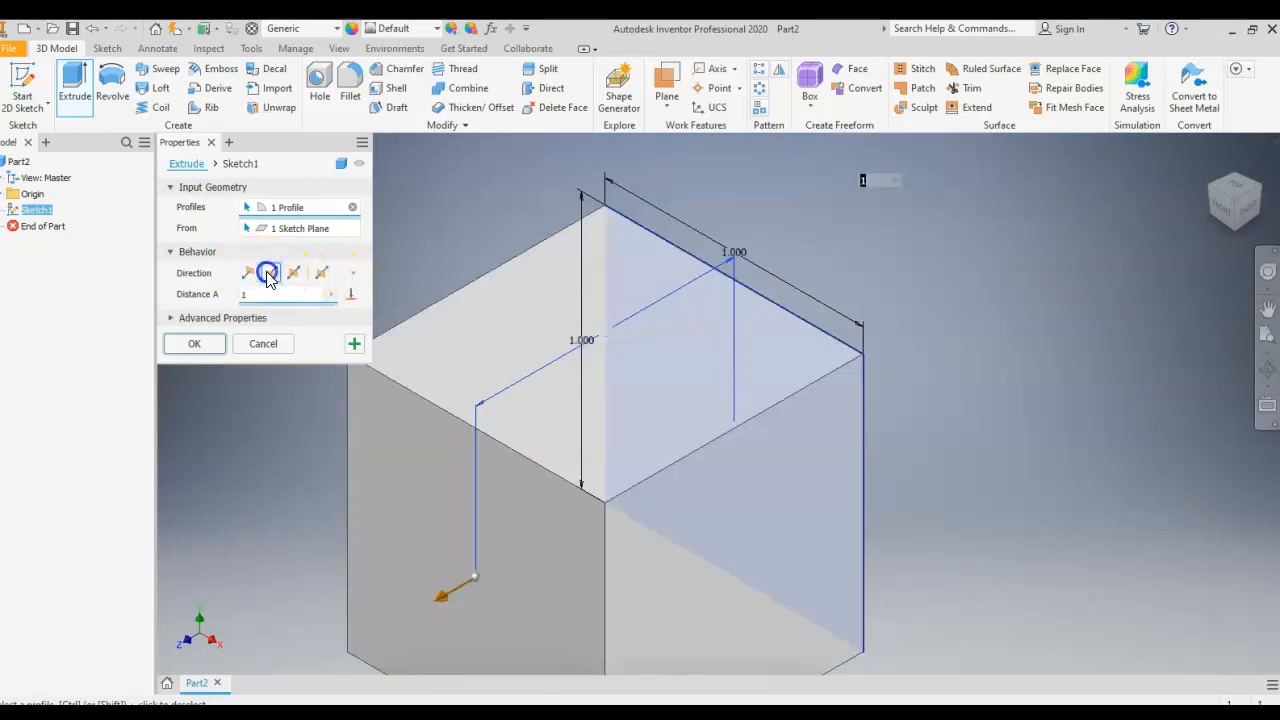
left_click(268, 277)
left_click(248, 273)
left_click(268, 277)
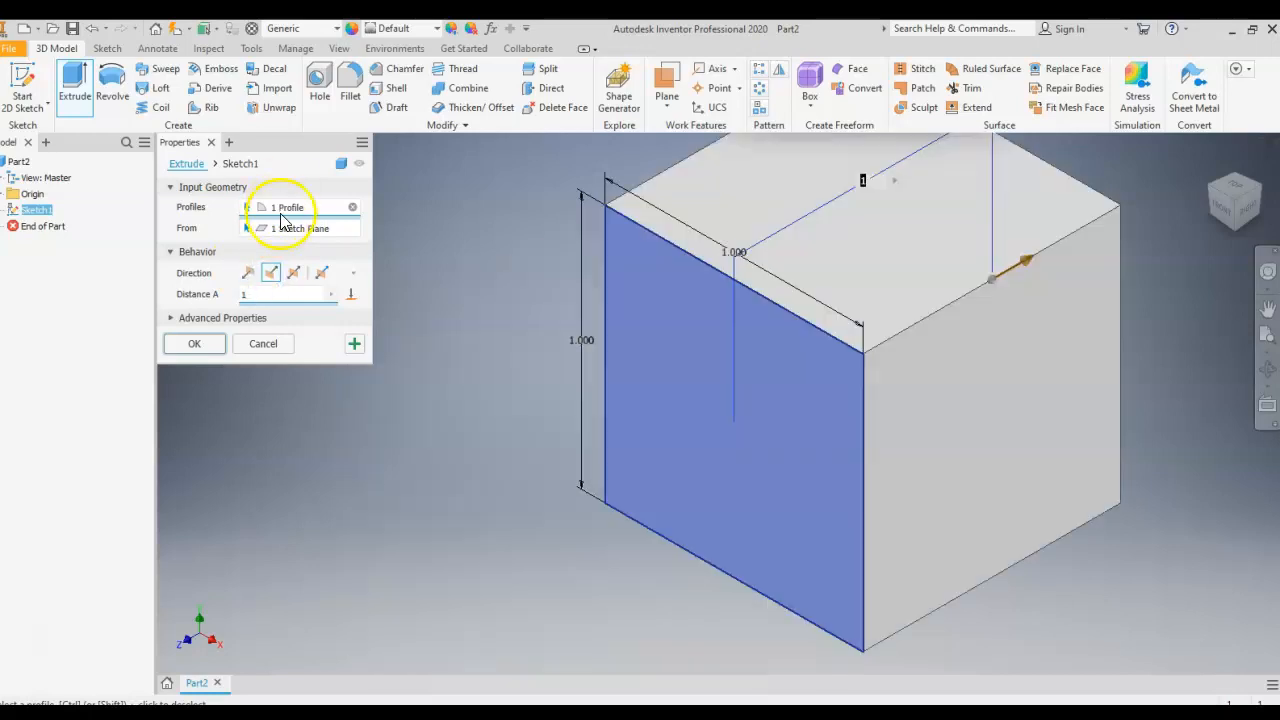
left_click(255, 275)
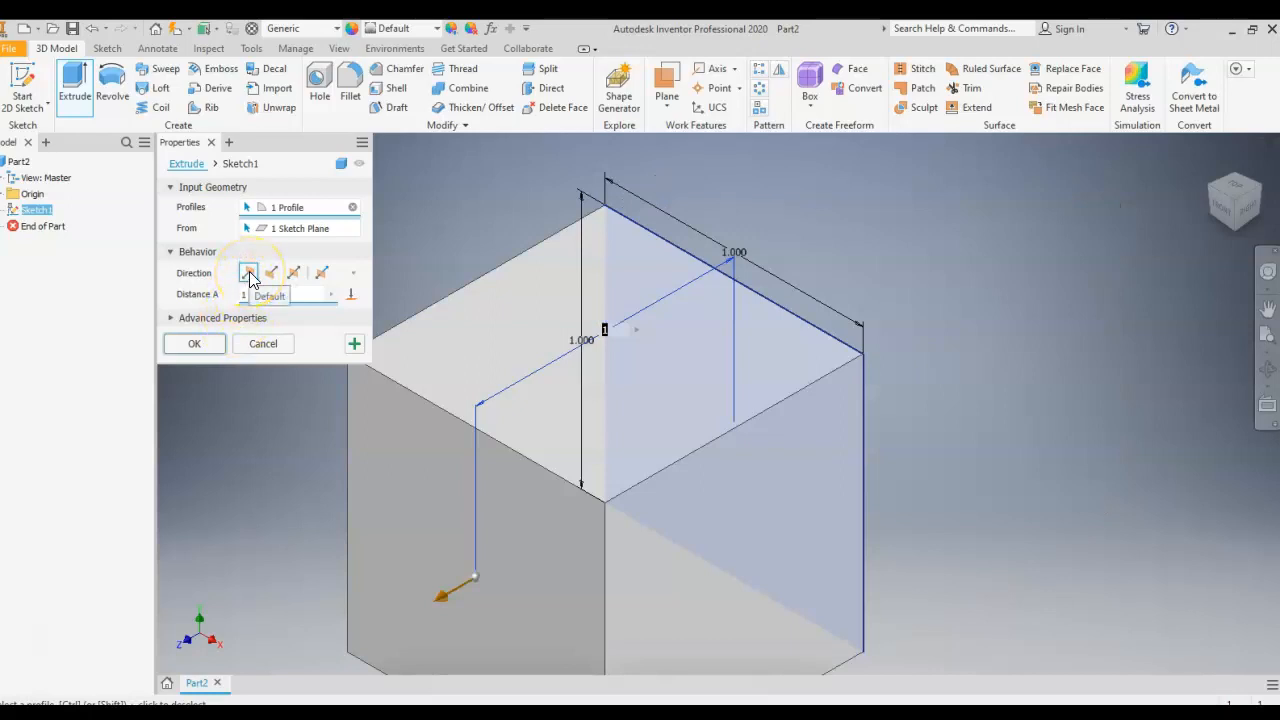
left_click(200, 344)
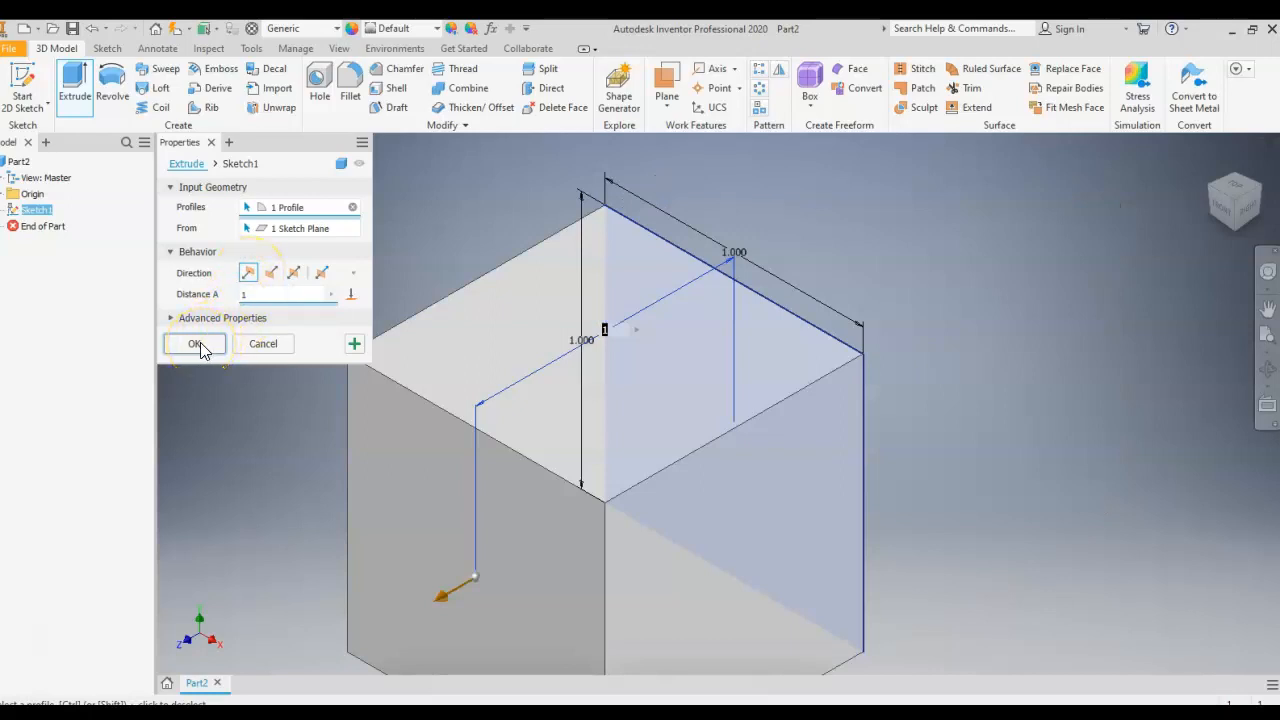
left_click(199, 342)
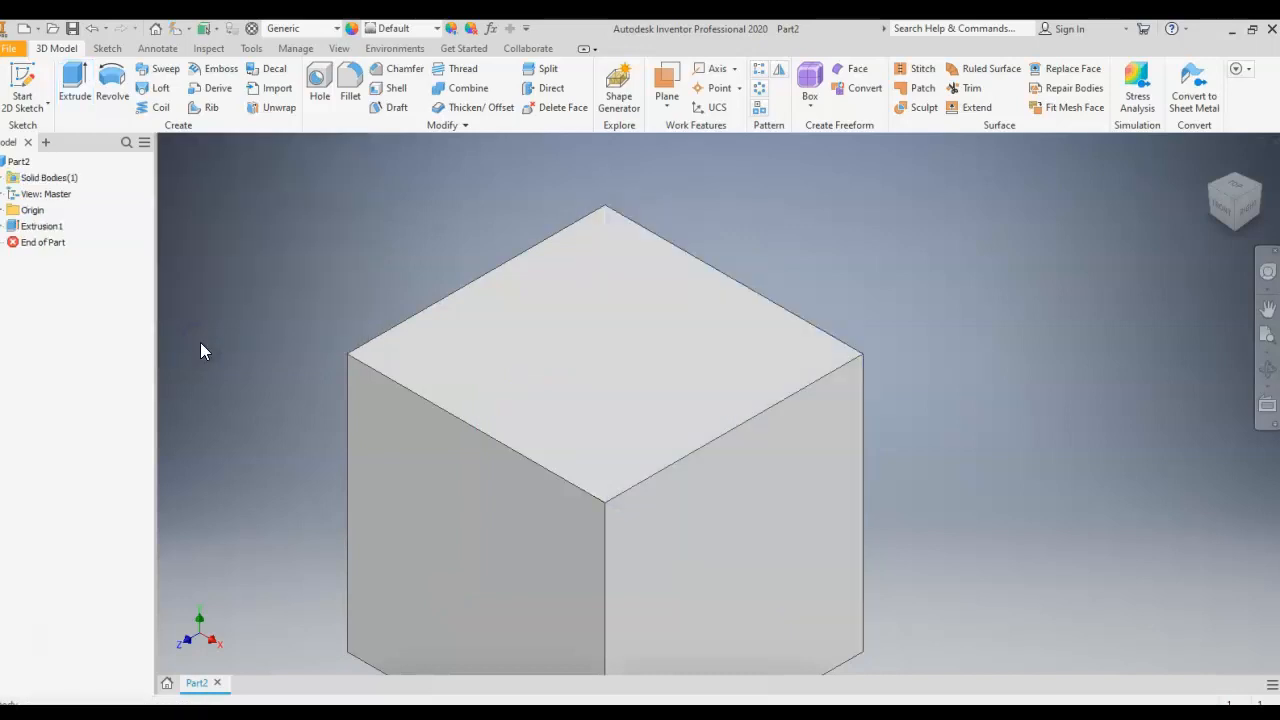
left_click(1213, 164)
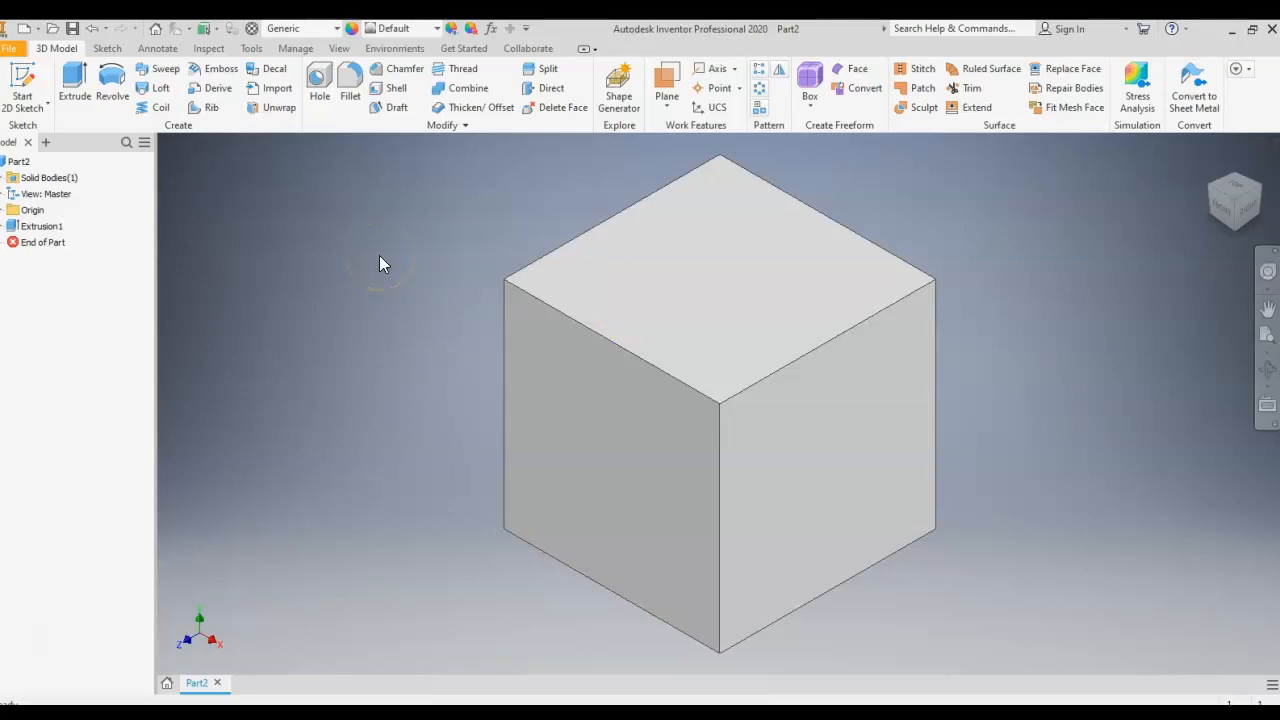
- Start a new sketch on the top face of the cube
left_click(107, 49)
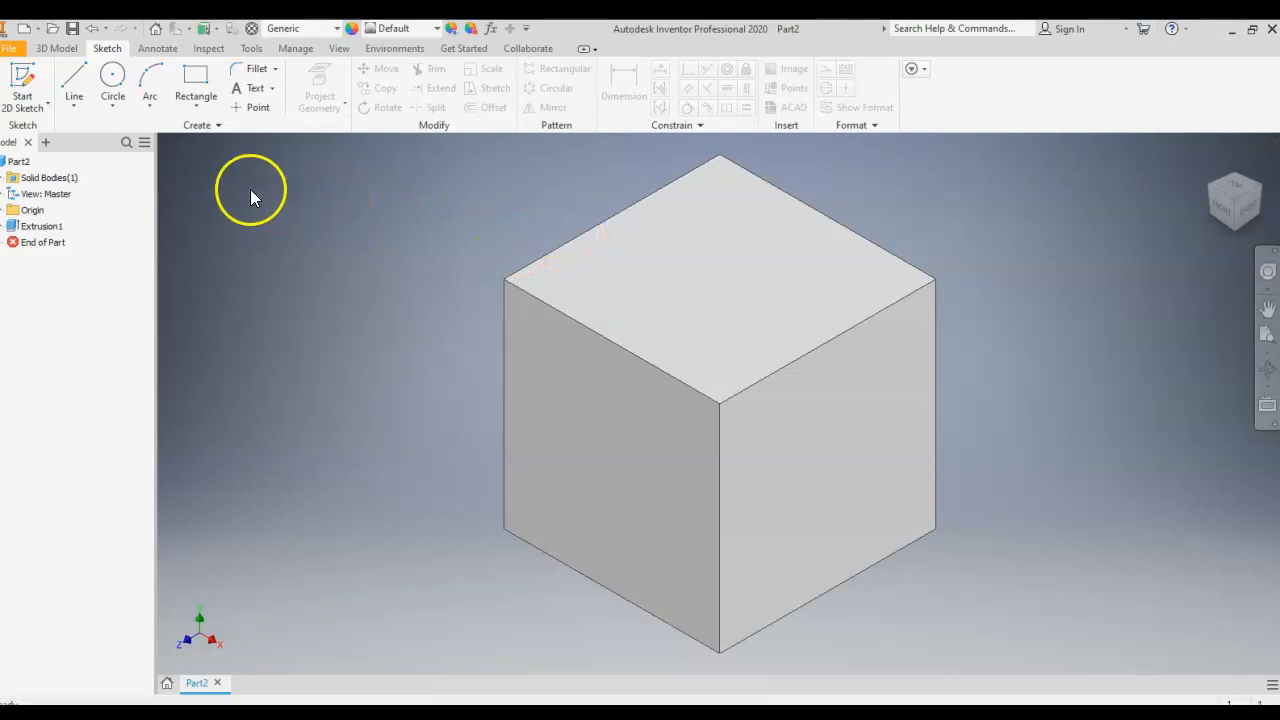
left_click(195, 81)
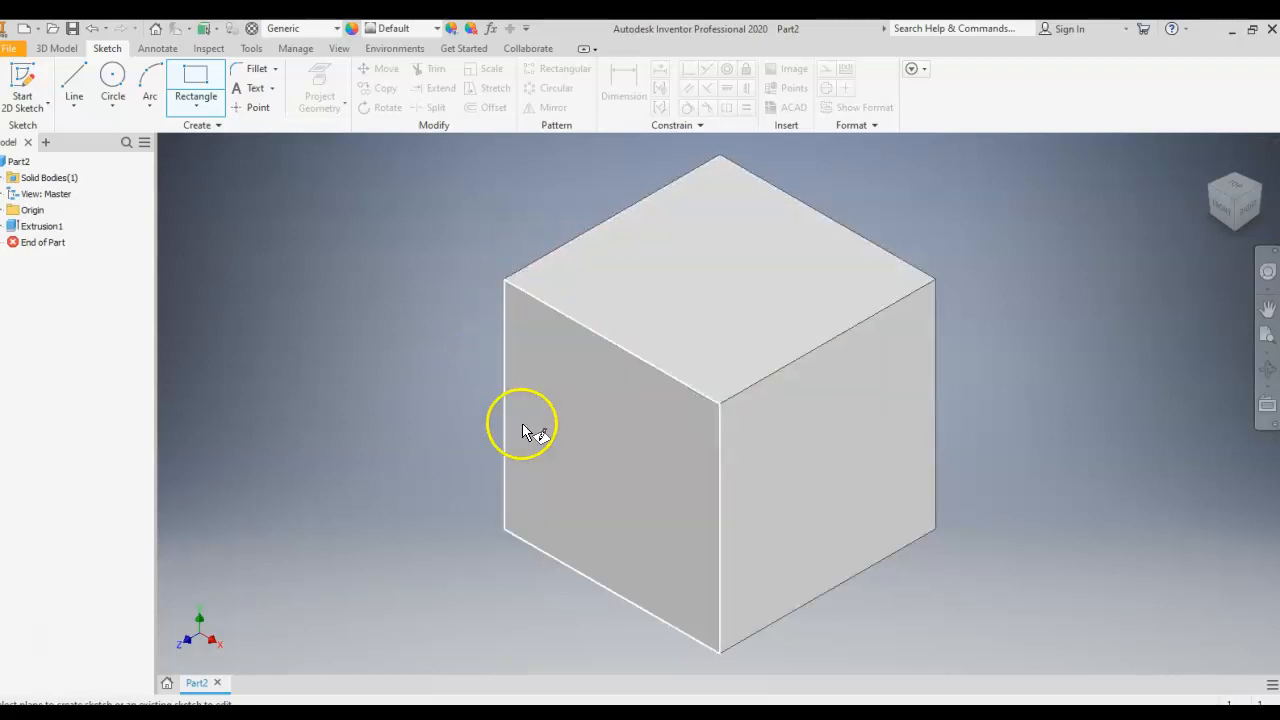
left_click(713, 300)
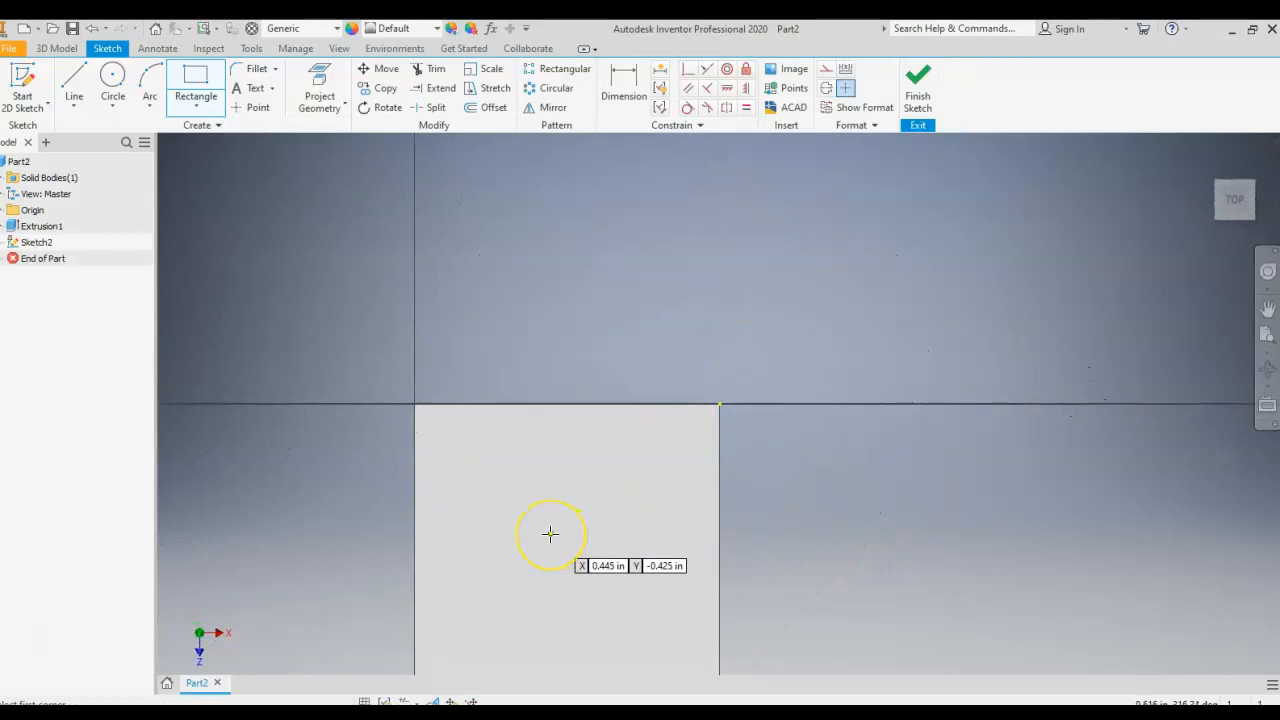
- Draw a 0.5 in diameter circle near the middle of the cube's top face
left_click(112, 84)
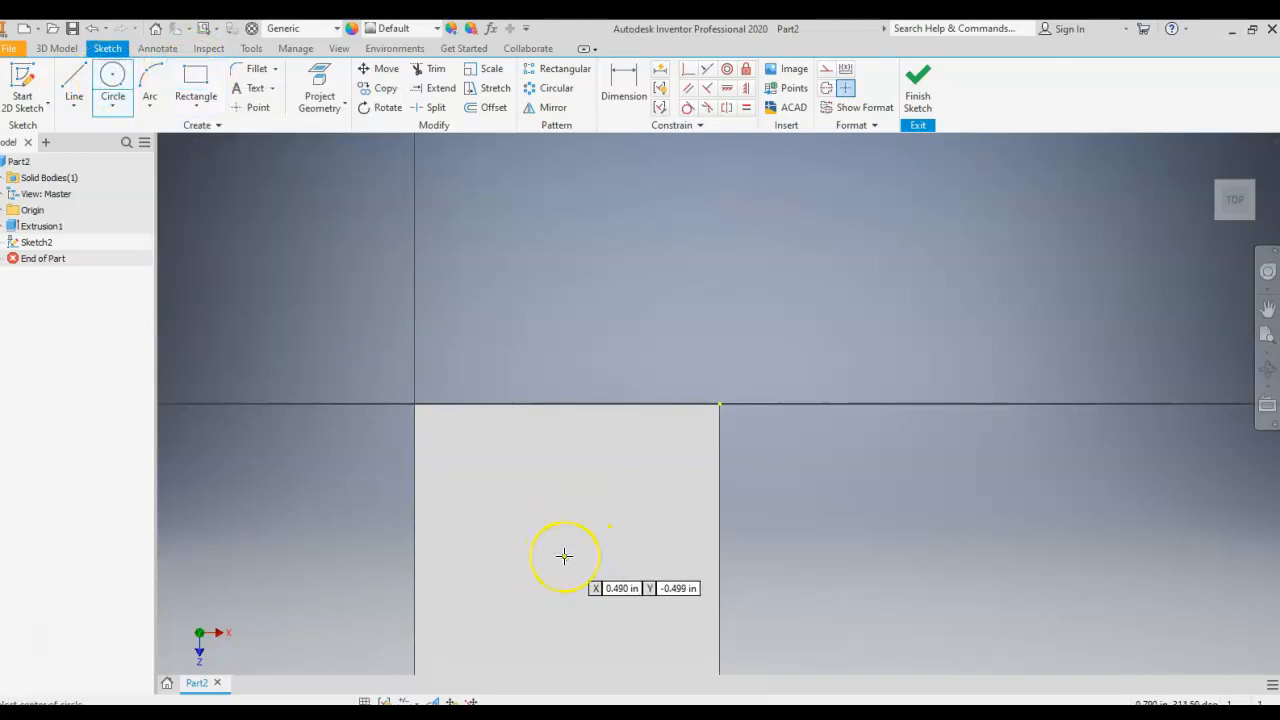
left_click(564, 556)
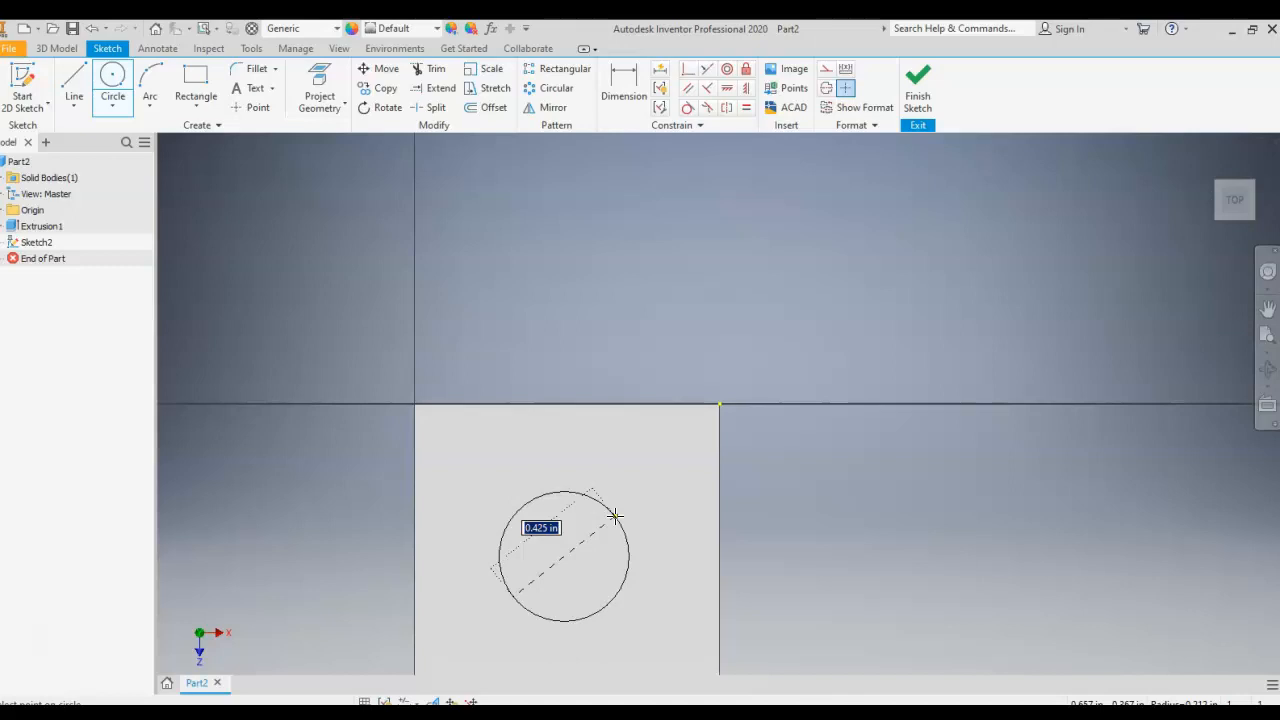
type("0.5")
key("Return")
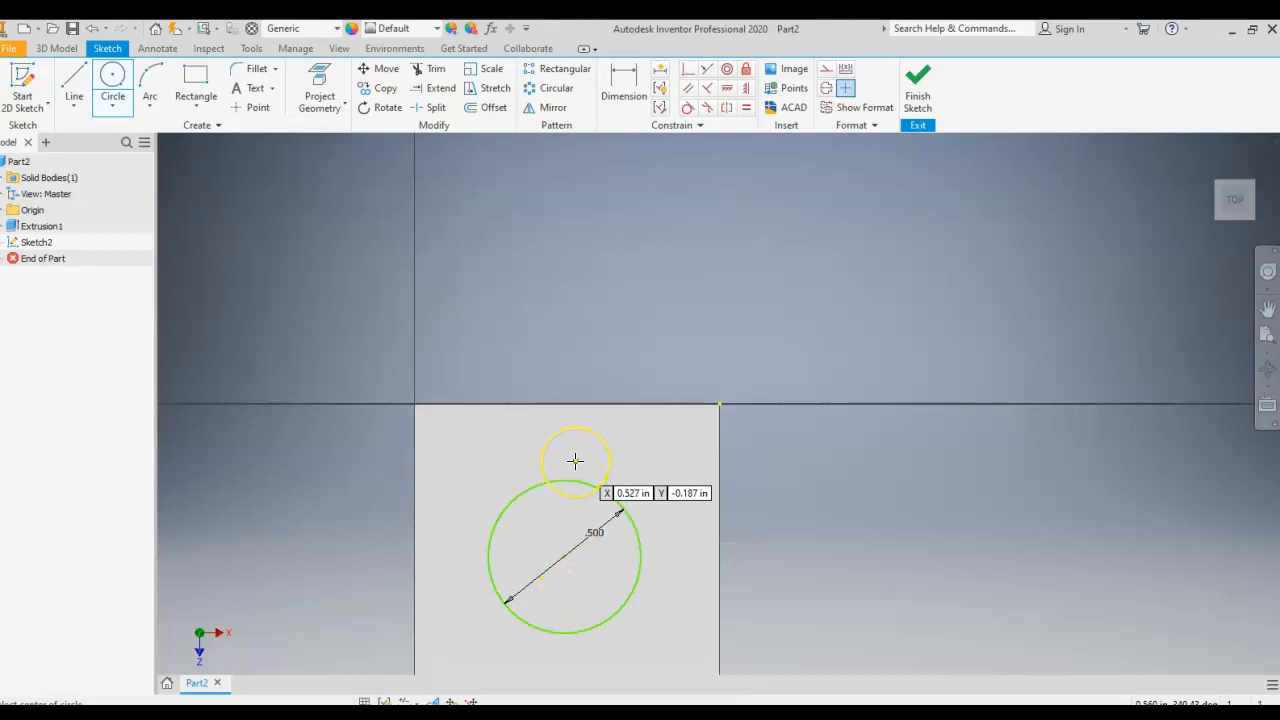
right_click(578, 289)
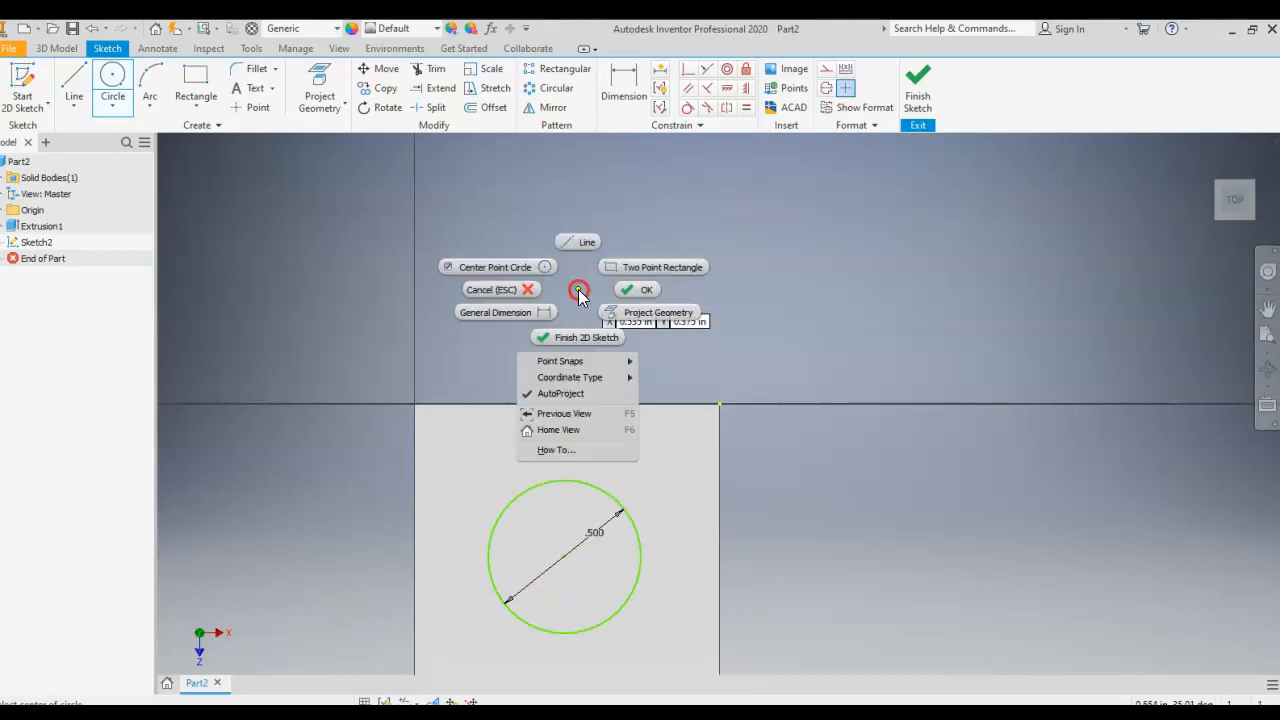
left_click(520, 289)
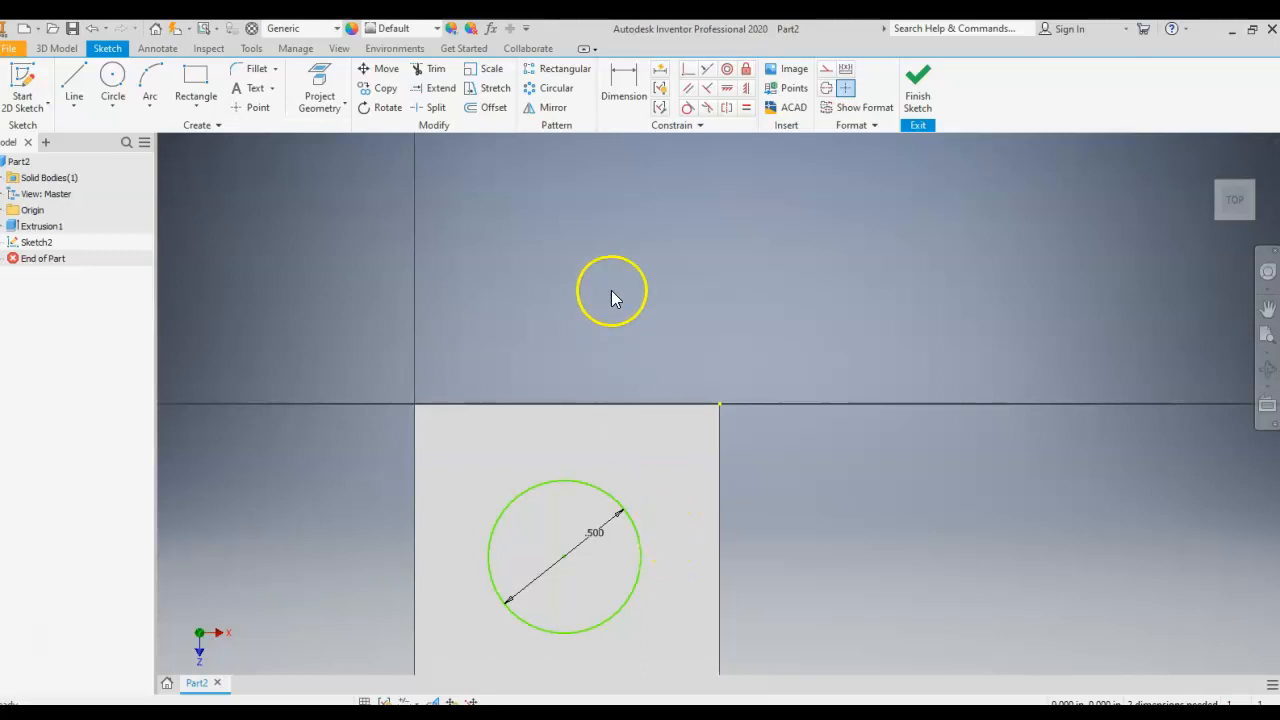
- Dimension the circle's centre 0.5 in horizontally from the right edge of the cube's top face
left_click(624, 89)
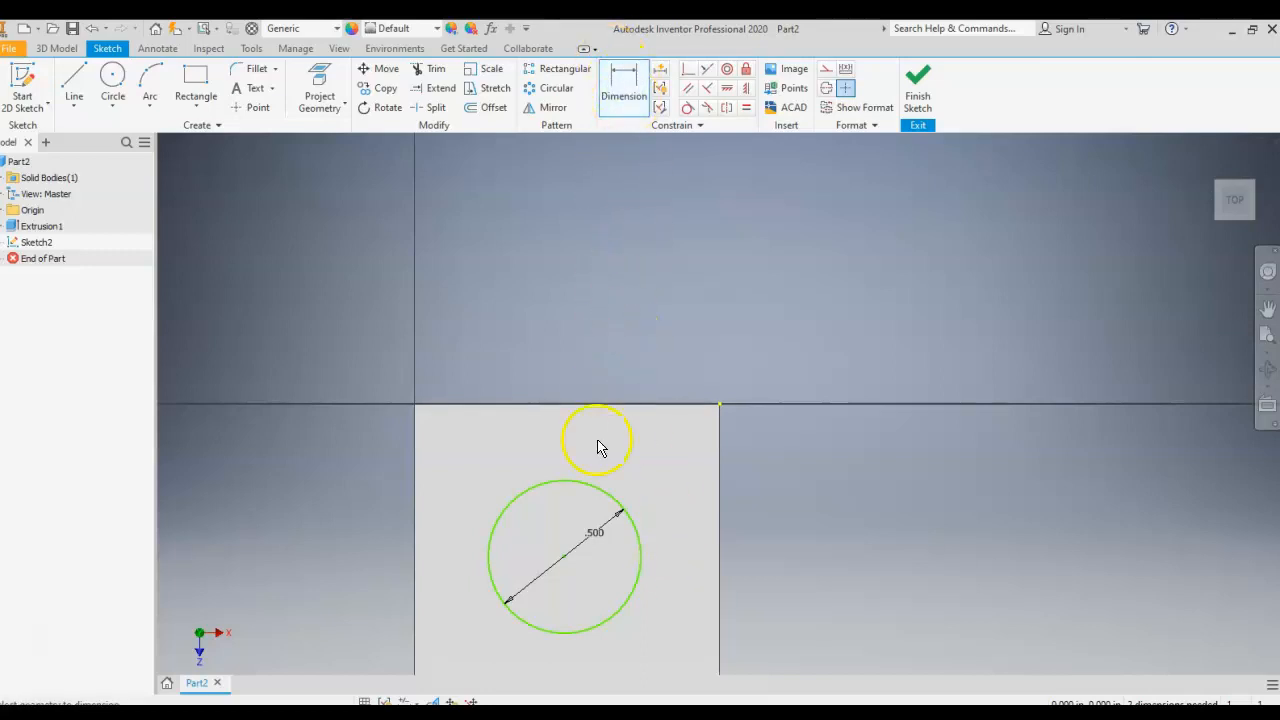
left_click(564, 556)
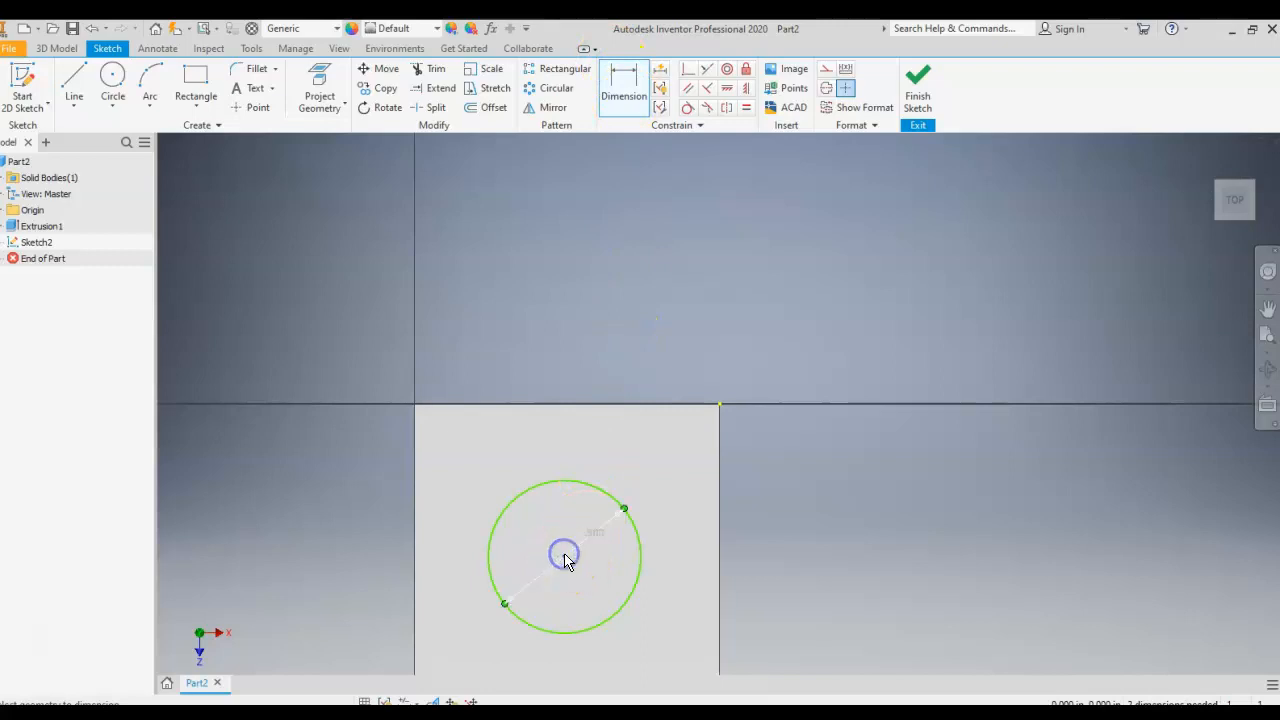
left_click(720, 568)
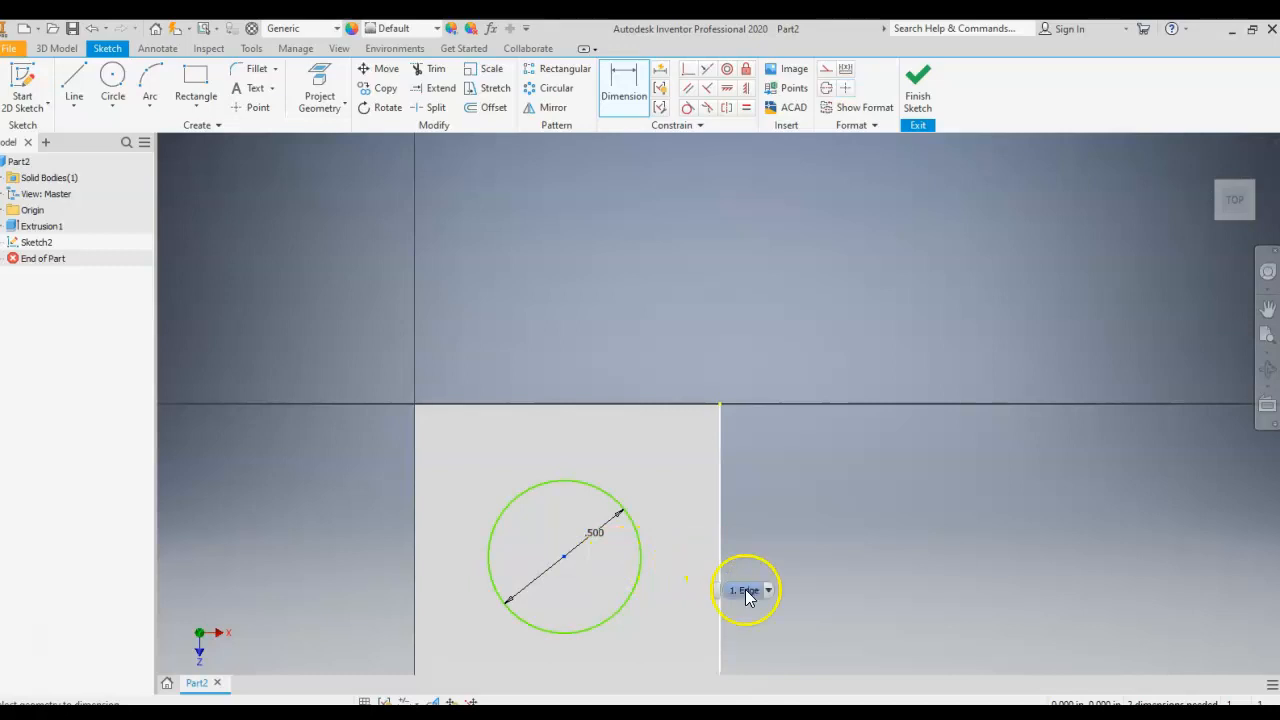
left_click(650, 545)
left_click_drag(650, 545, 686, 552)
left_click(685, 546)
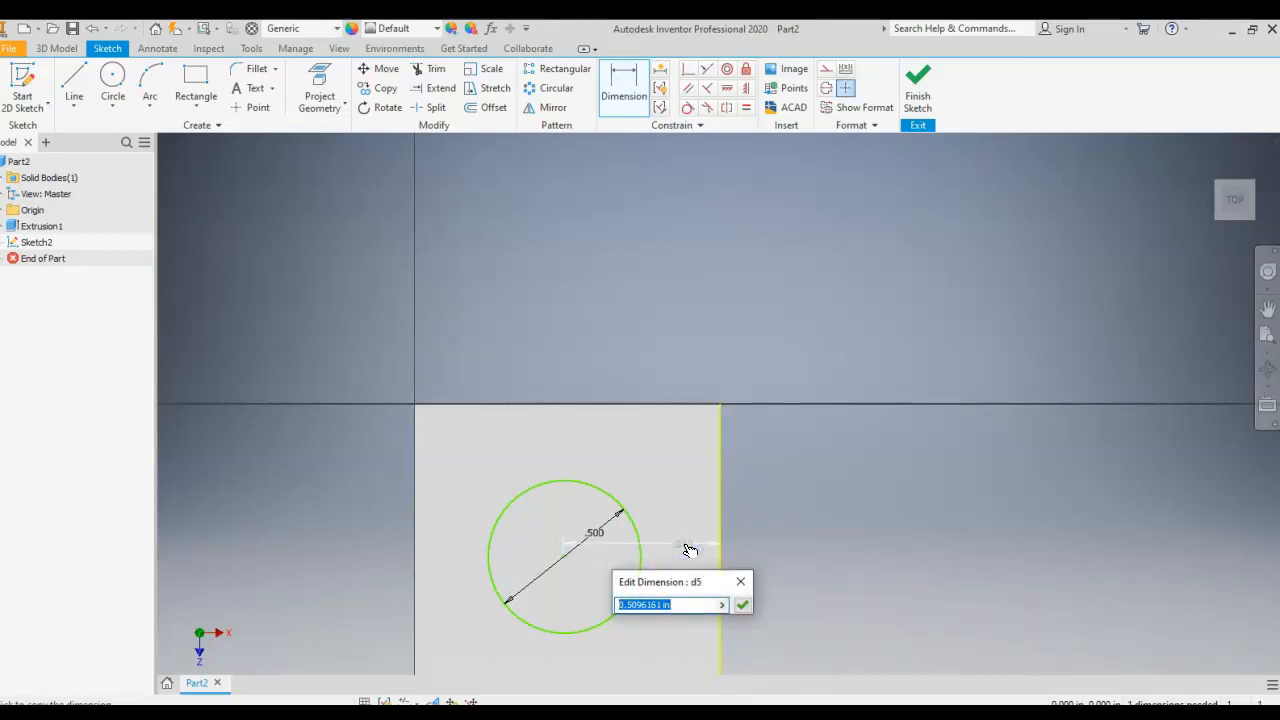
type("0.5")
left_click(743, 605)
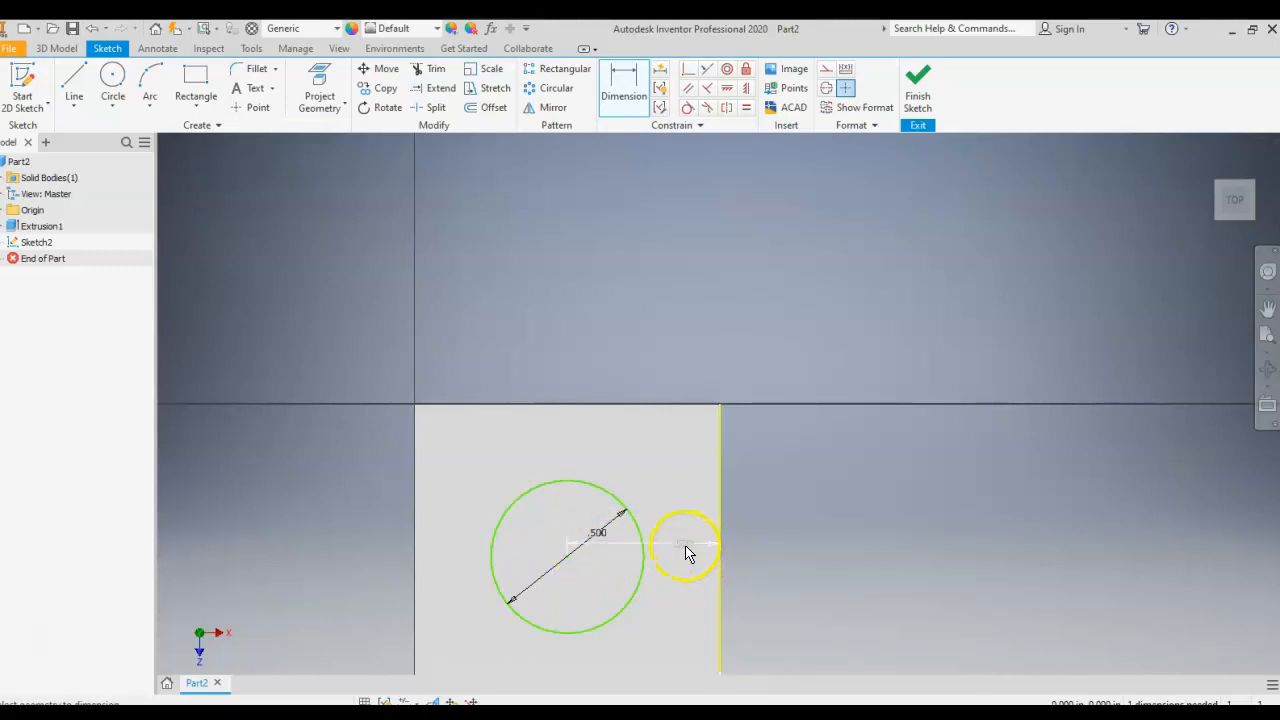
left_click(686, 552)
left_click(682, 556)
- Dimension the circle's centre 0.5 in vertically from the upper edge of the cube's top face
left_click(630, 90)
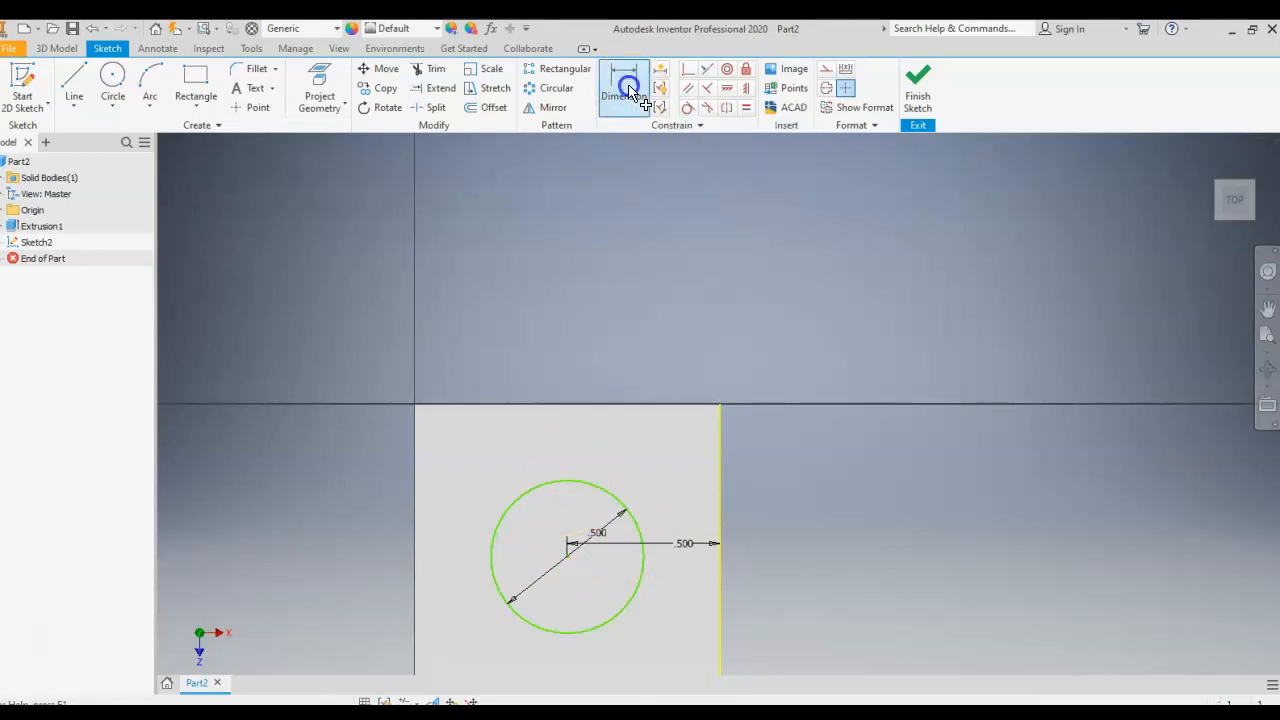
left_click(568, 552)
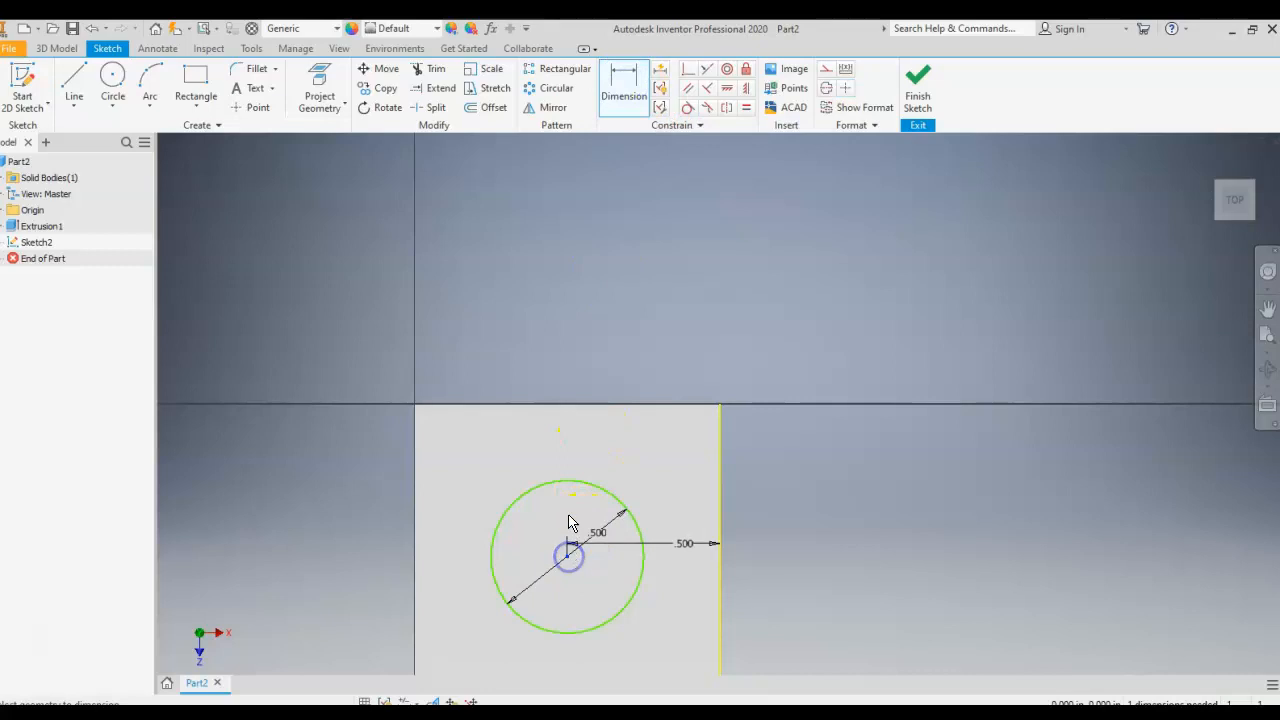
left_click(567, 410)
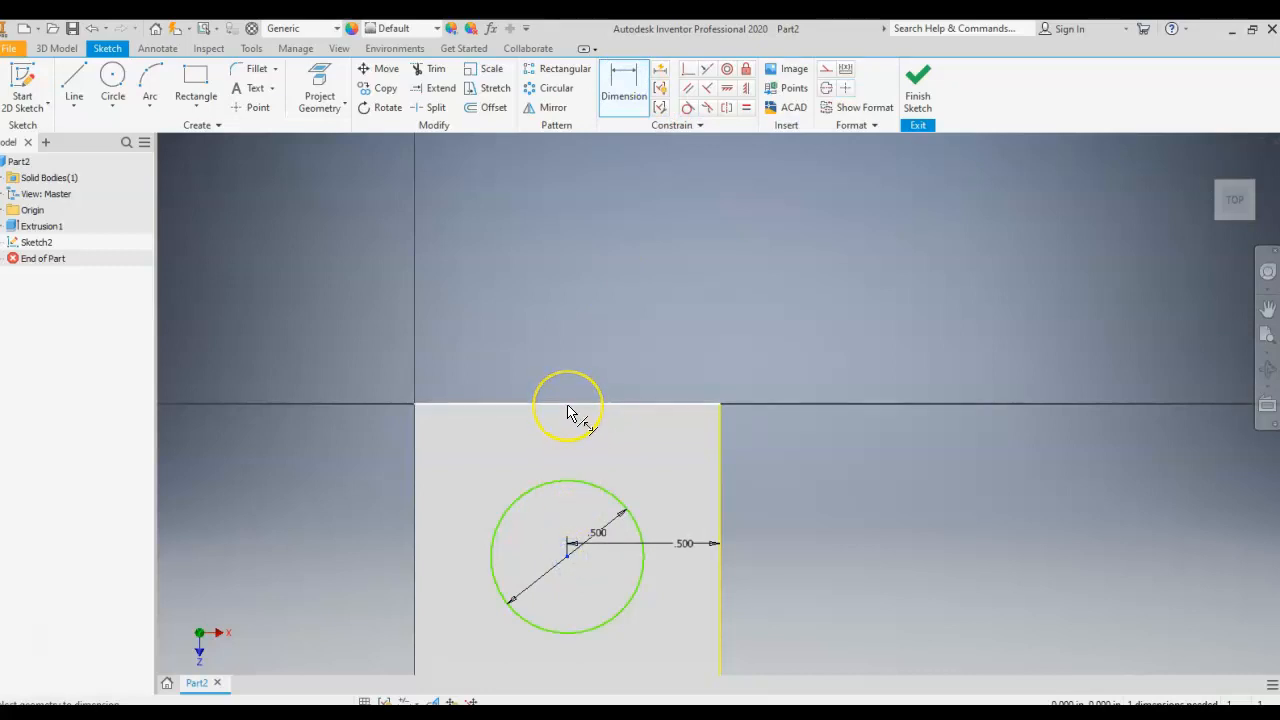
left_click(594, 437)
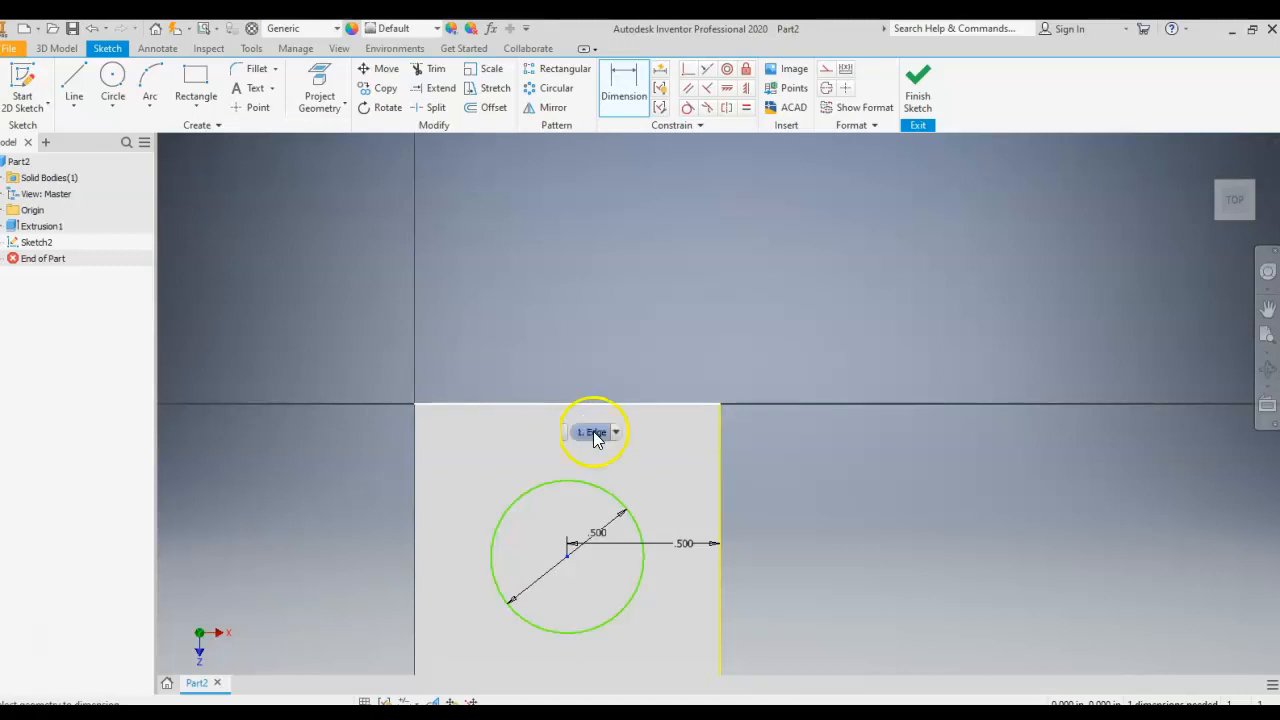
left_click(547, 407)
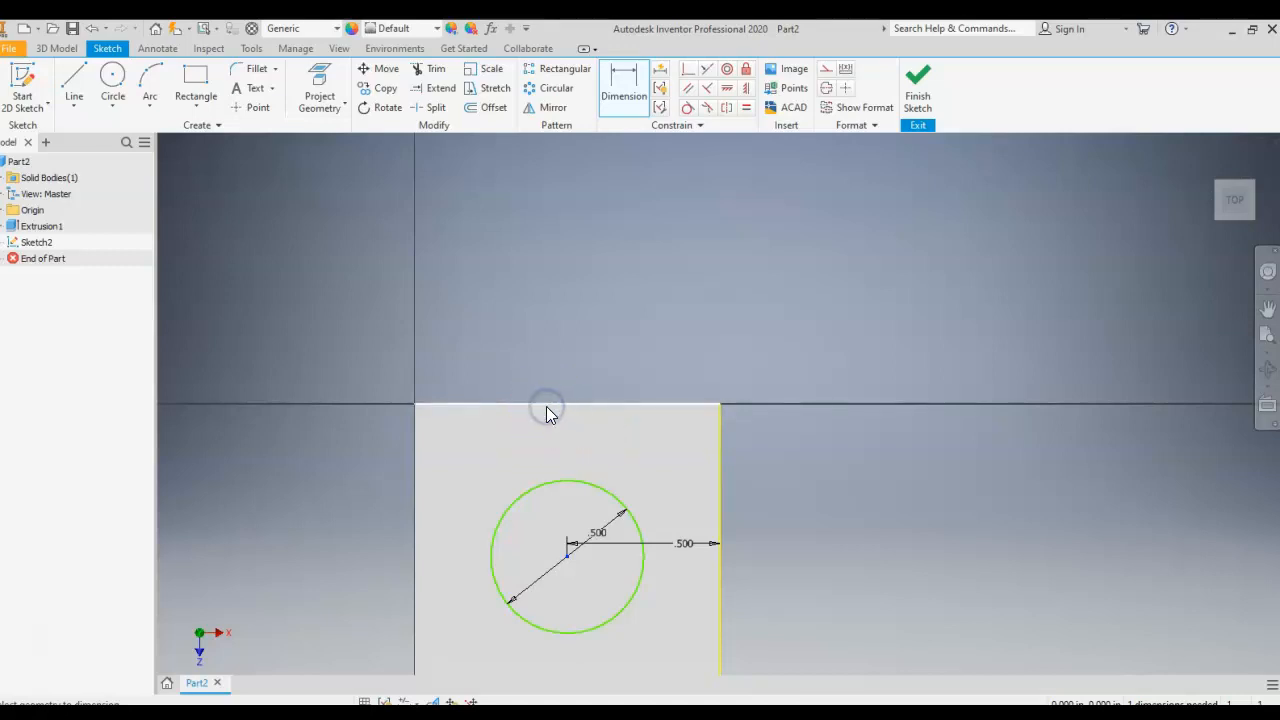
left_click(562, 429)
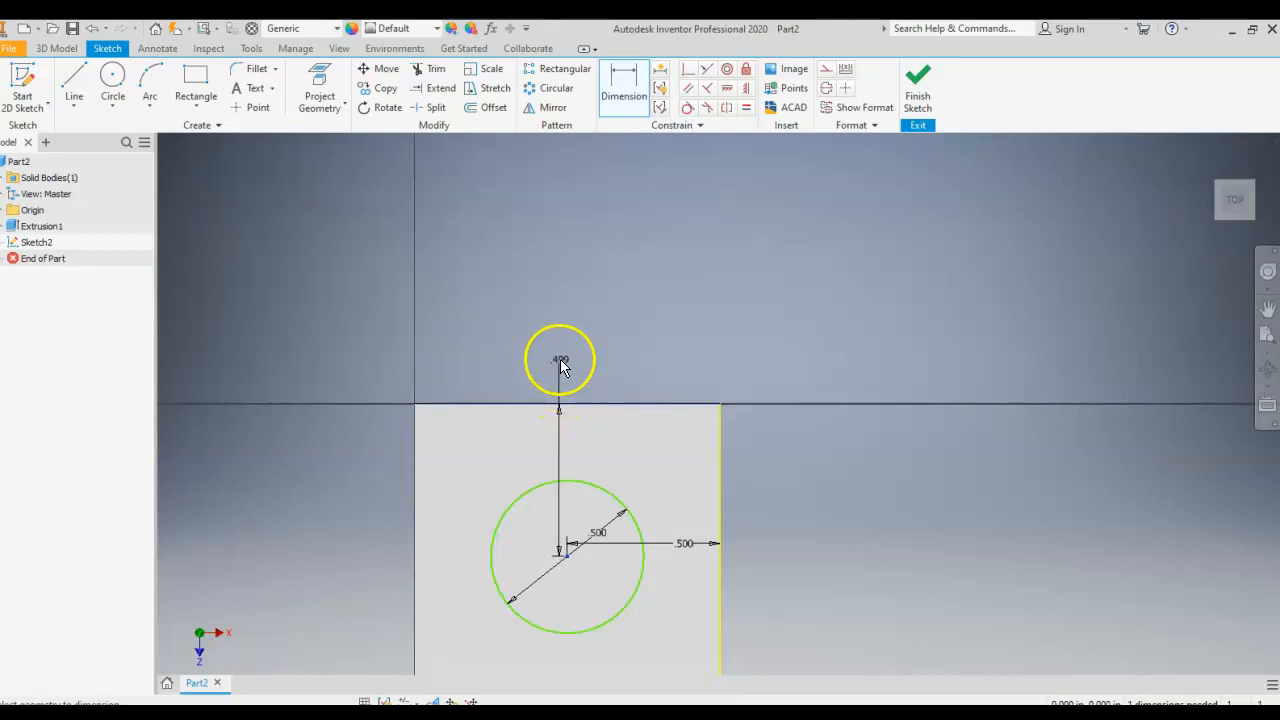
left_click(564, 426)
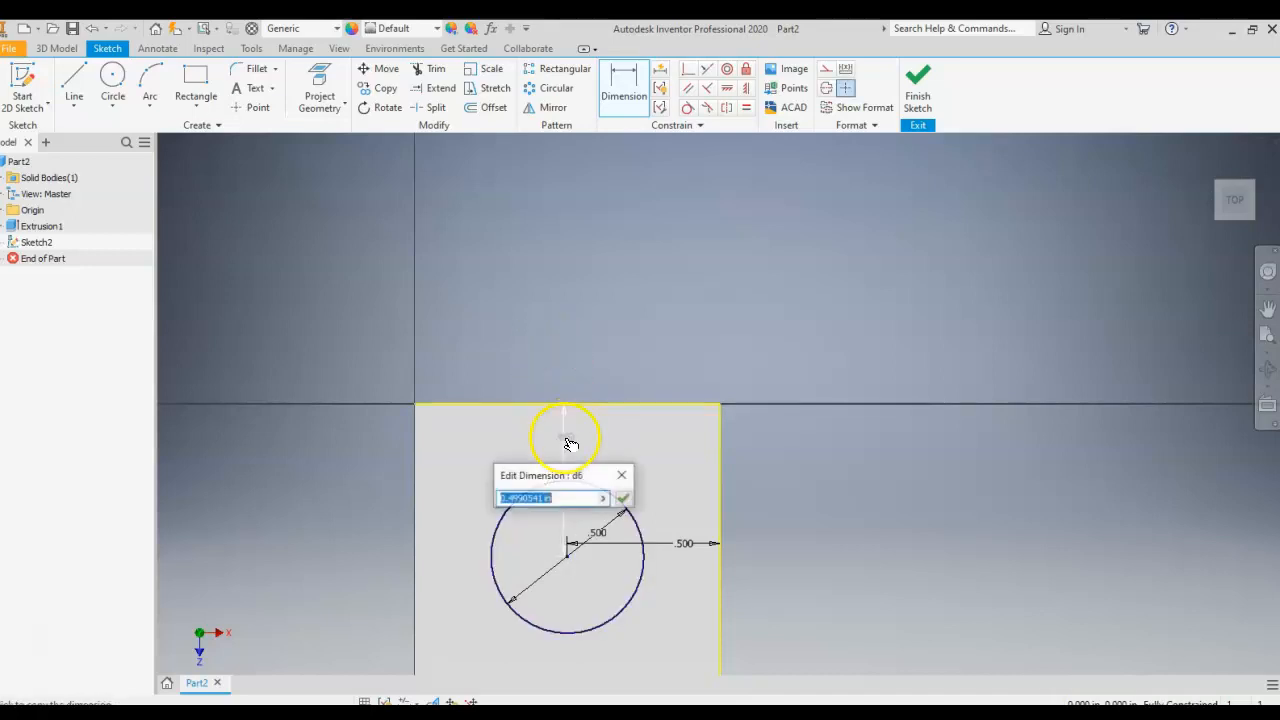
type("0.5")
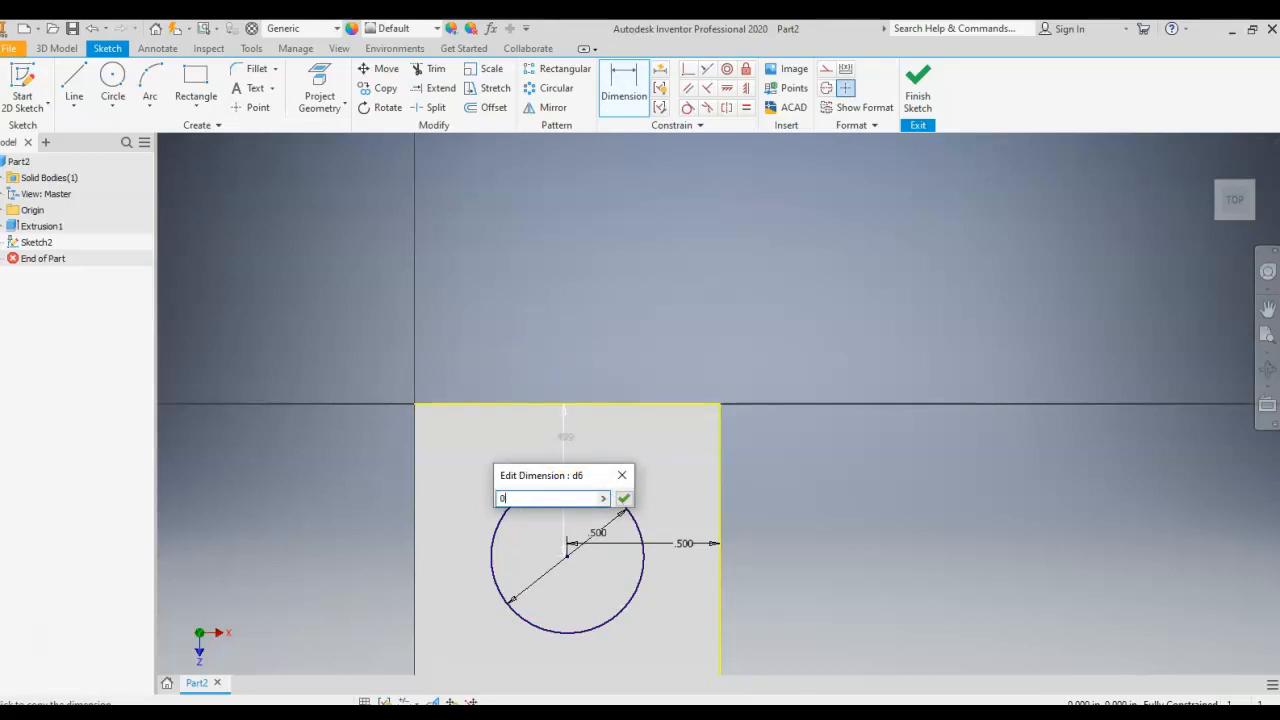
key("Return")
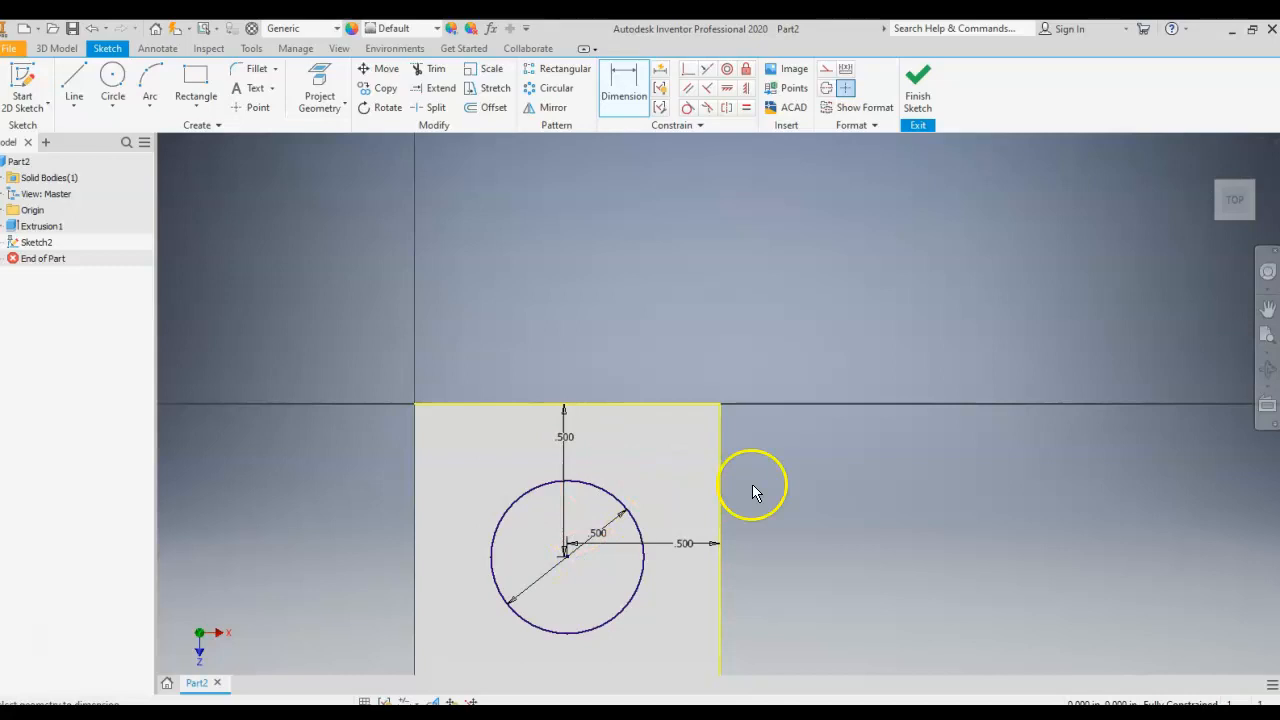
- Add a vertical dimension from the circle's centre to the face's lower edge, accepting it as a driven dimension
mouse_move(1202, 195)
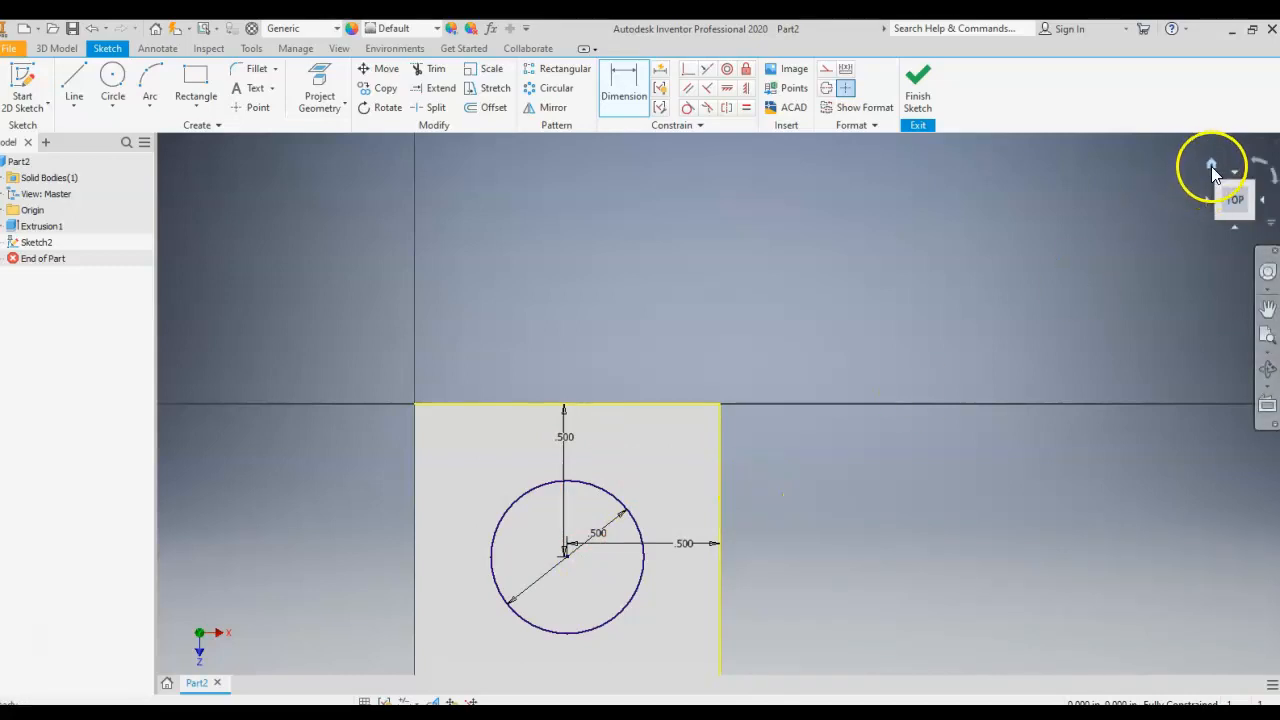
left_click(1211, 166)
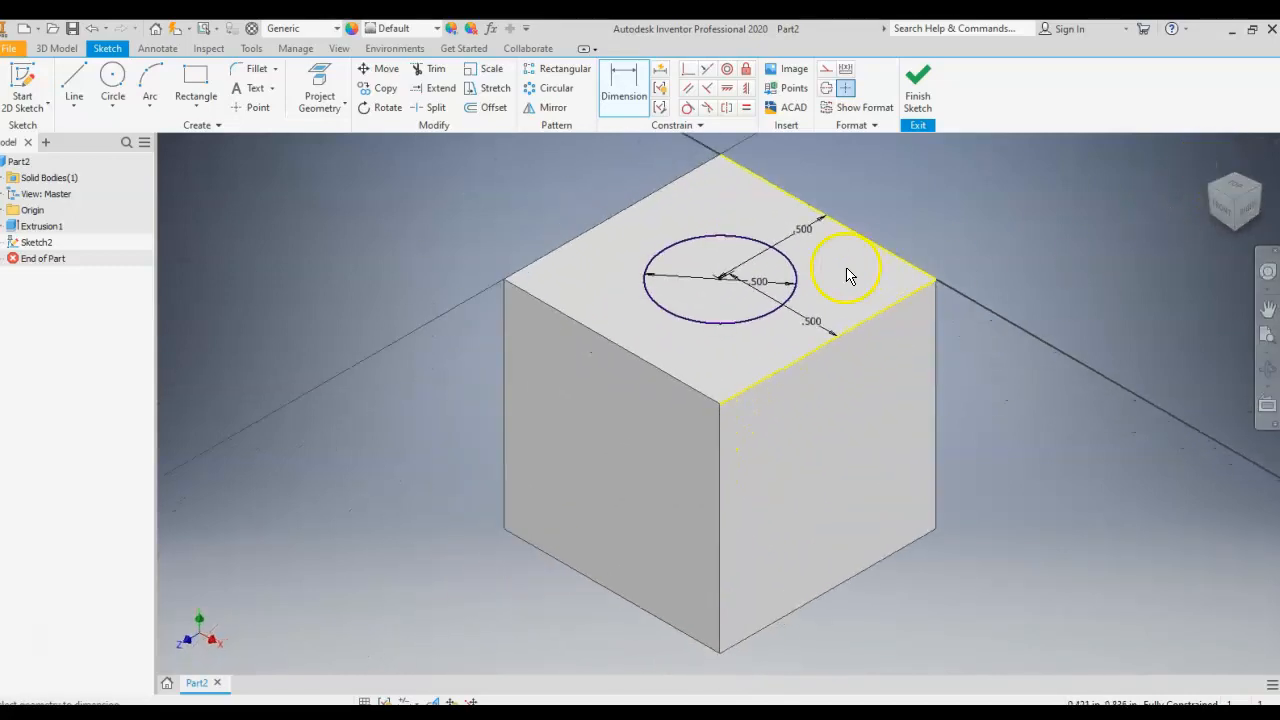
mouse_move(1193, 207)
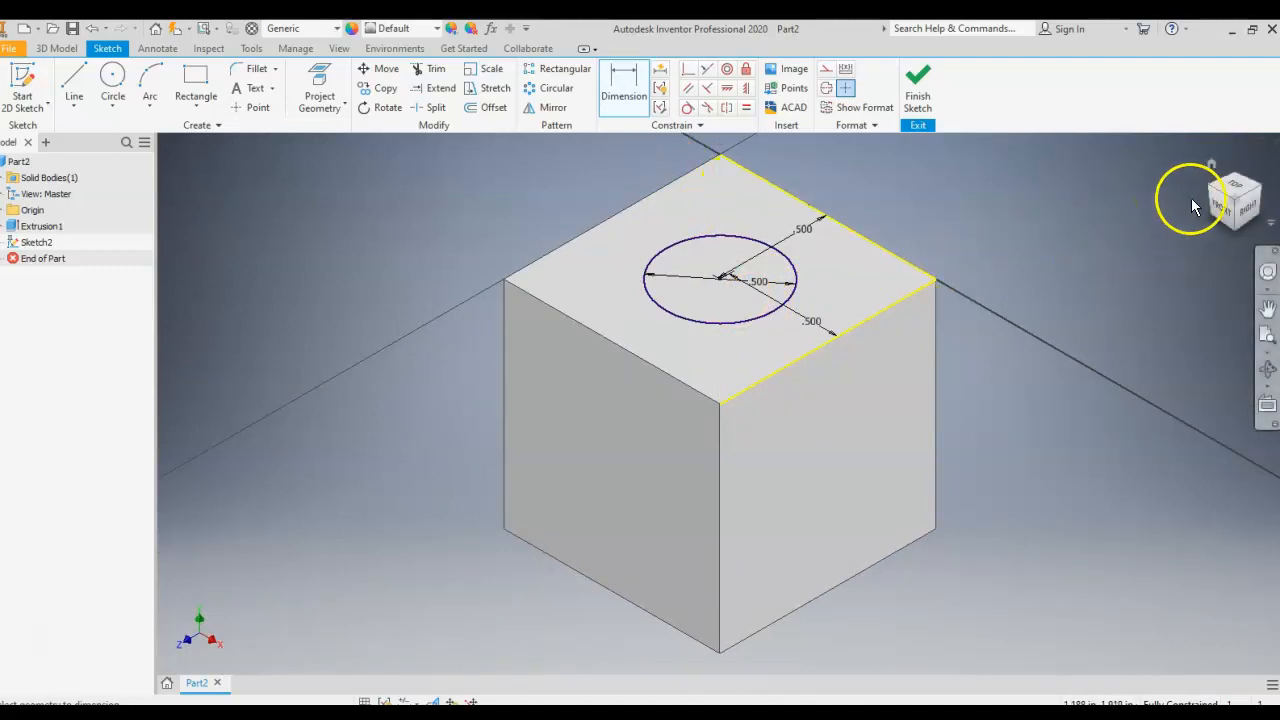
left_click(1228, 190)
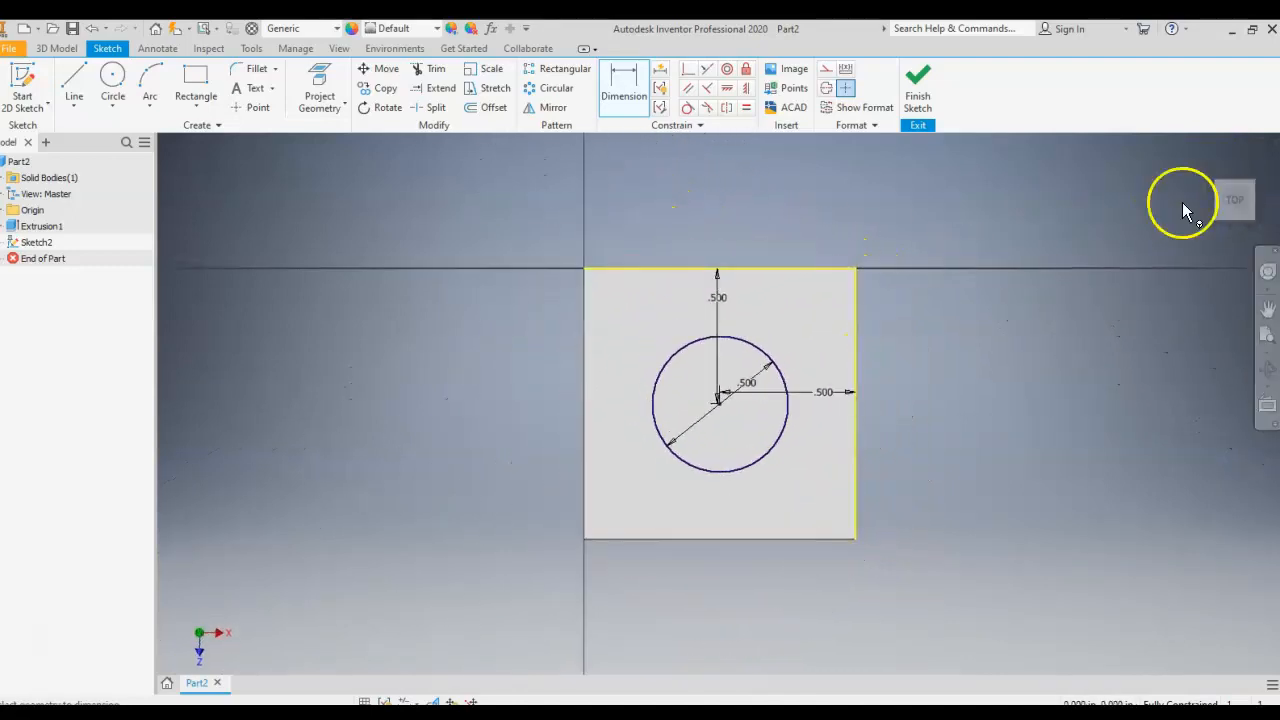
left_click(611, 97)
left_click(725, 413)
left_click(727, 539)
left_click(756, 502)
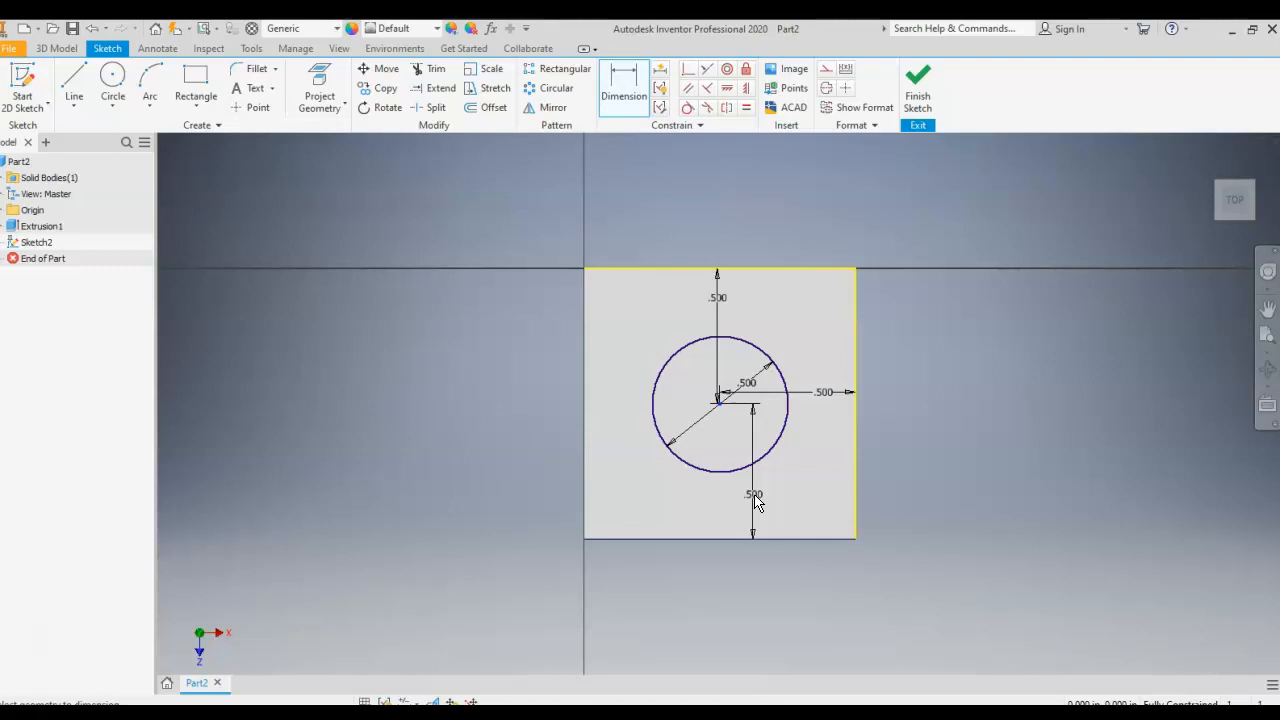
left_click(755, 503)
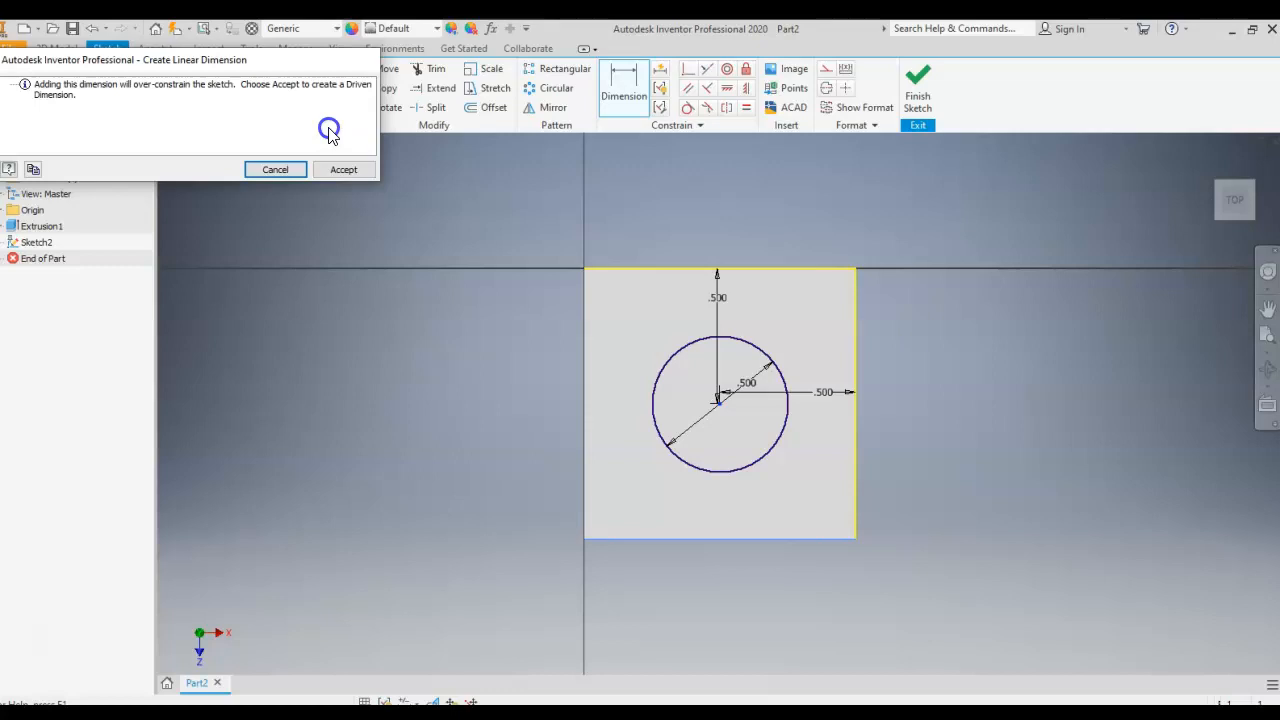
left_click(340, 168)
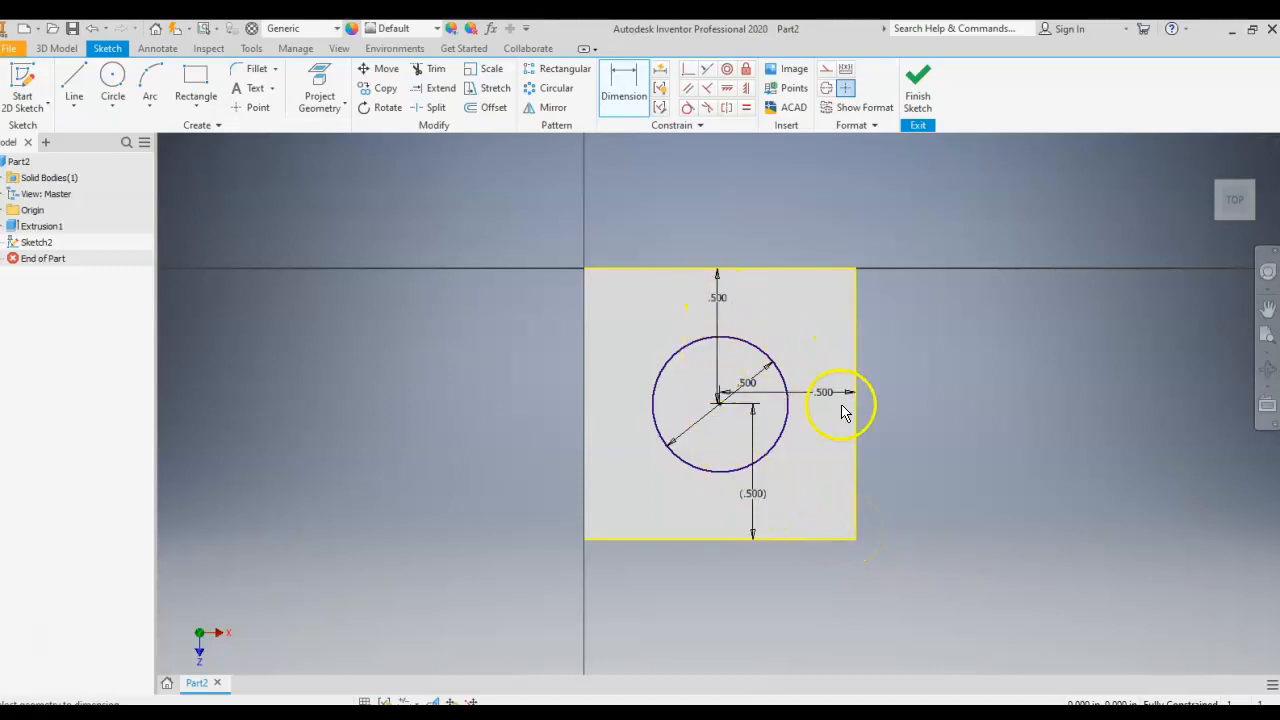
- Exit the Dimension command and delete the driven dimension between the circle's centre and the face's lower edge
right_click(755, 500)
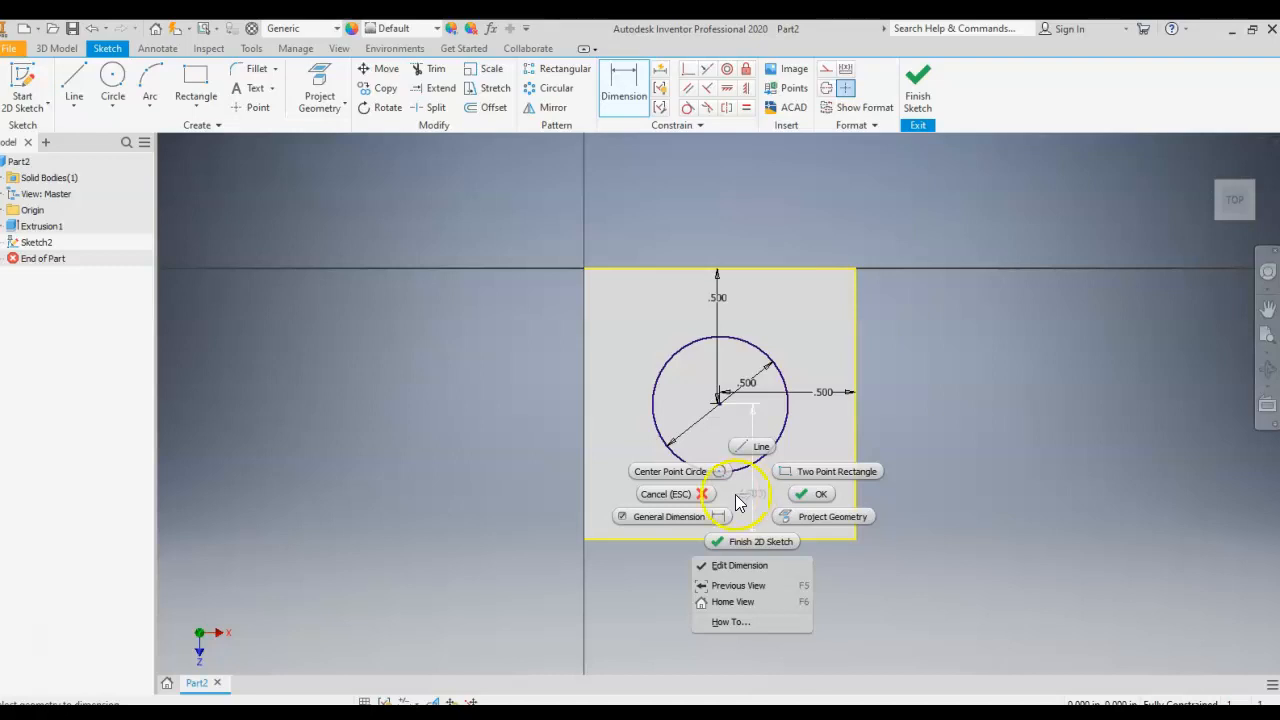
left_click(689, 494)
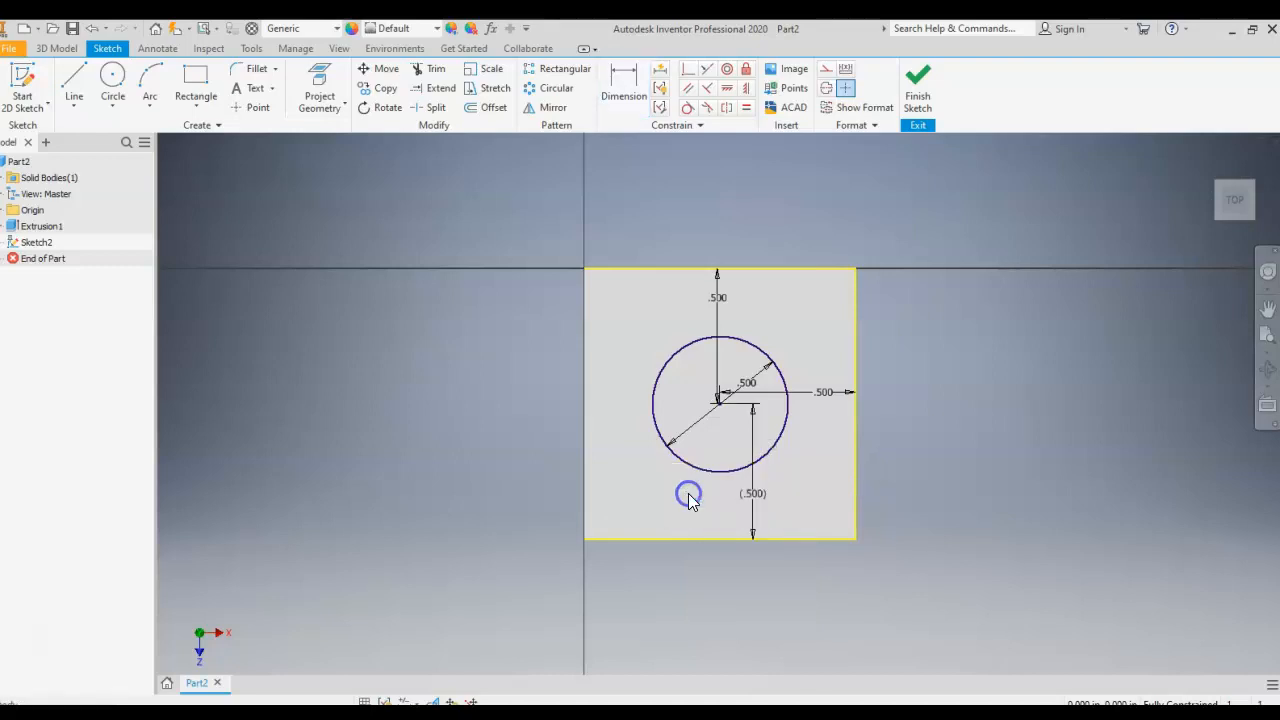
right_click(753, 492)
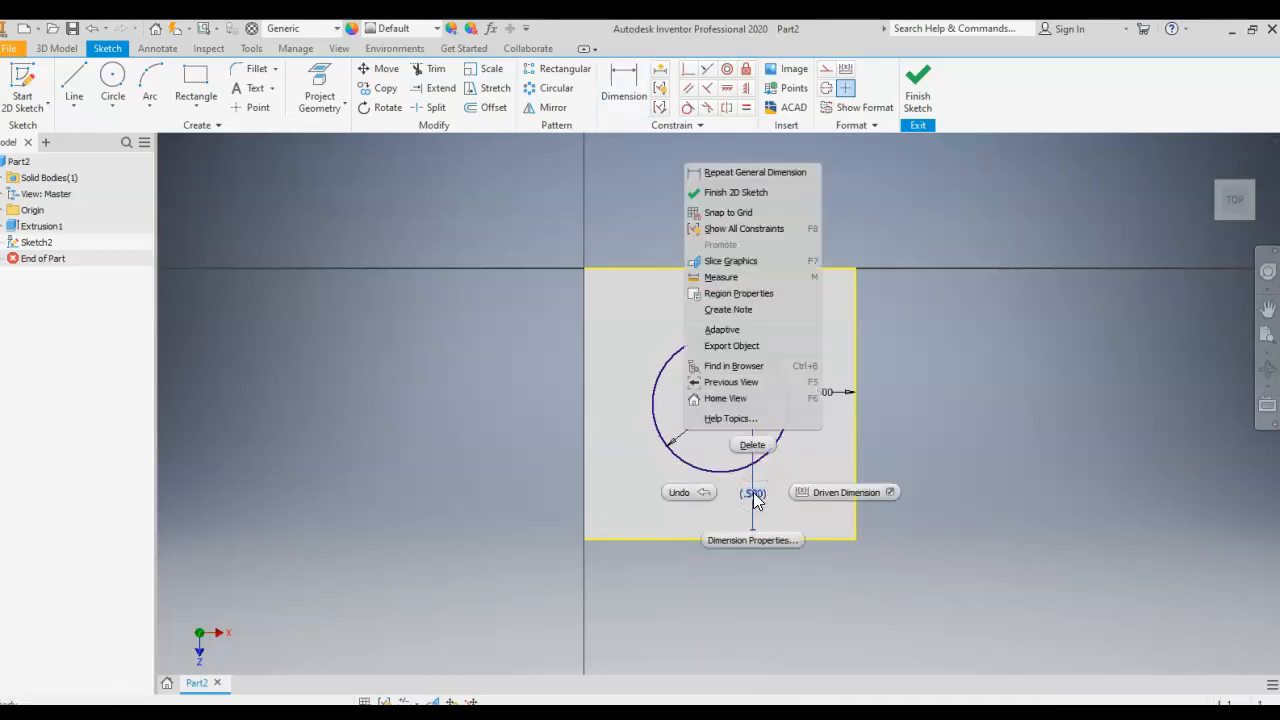
left_click(750, 444)
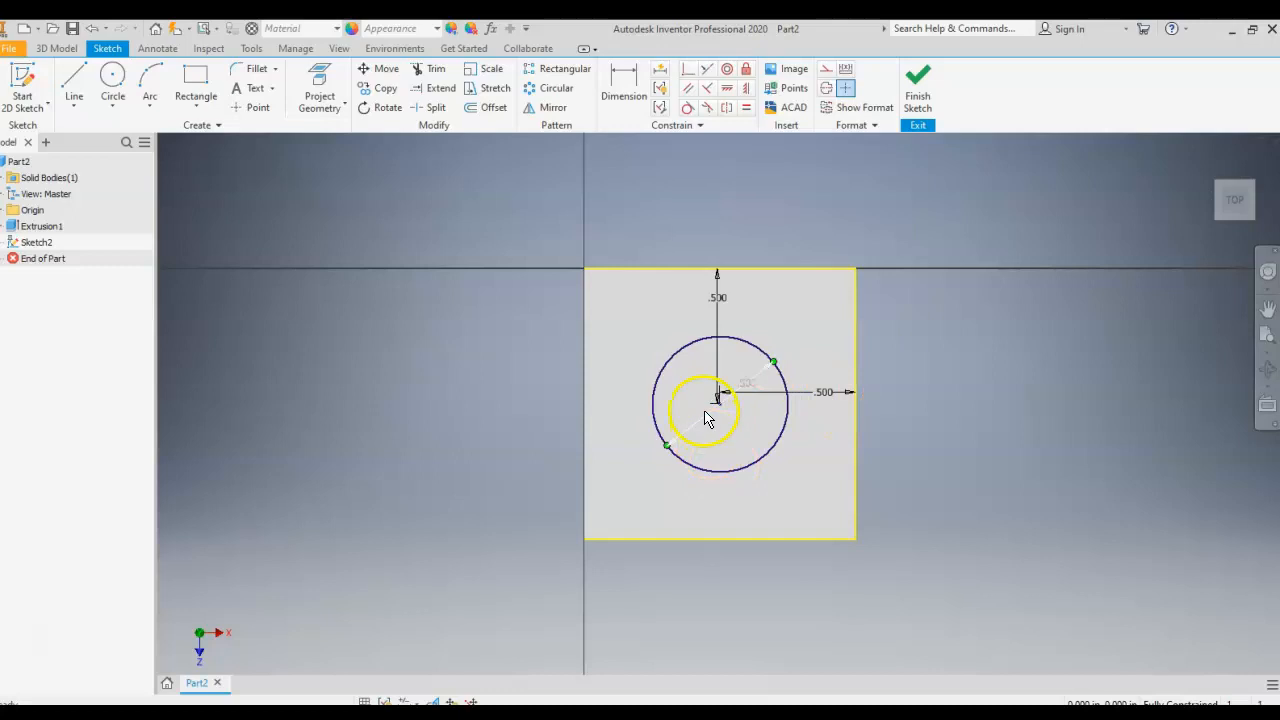
- View the properties of the horizontal dimension between the circle's centre and the right edge, and close them without changes
left_click(717, 458)
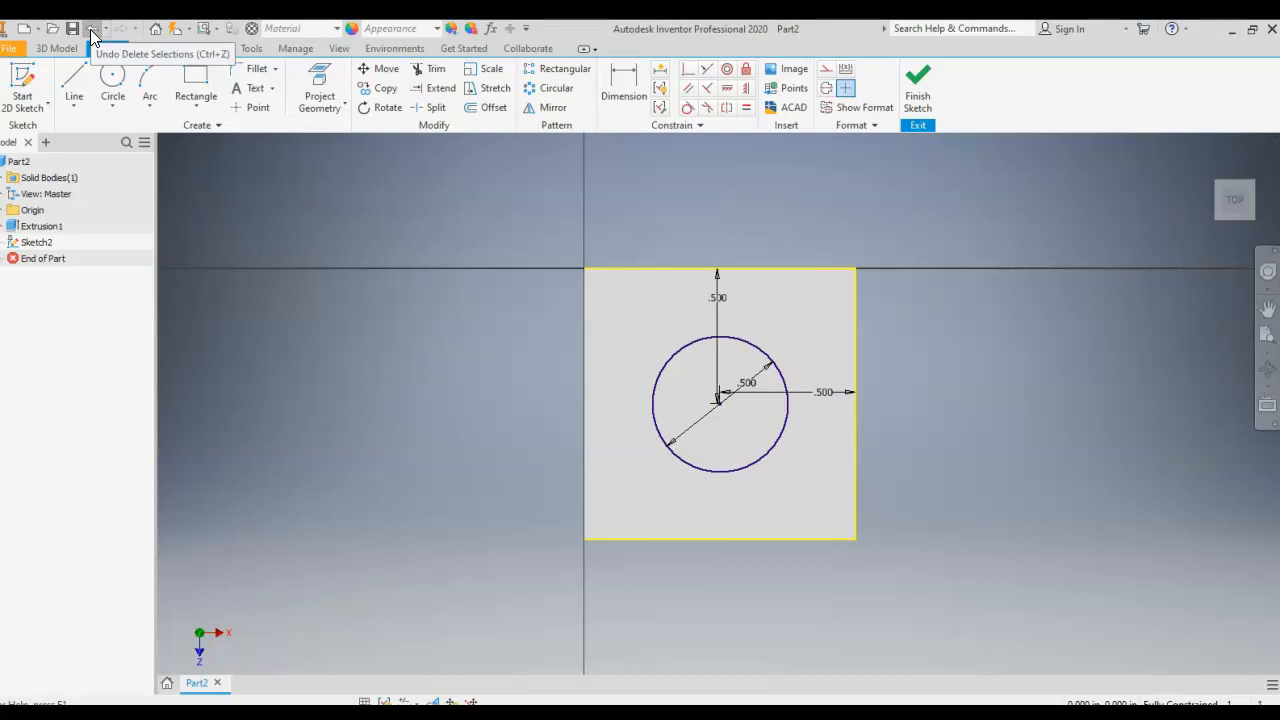
left_click(94, 31)
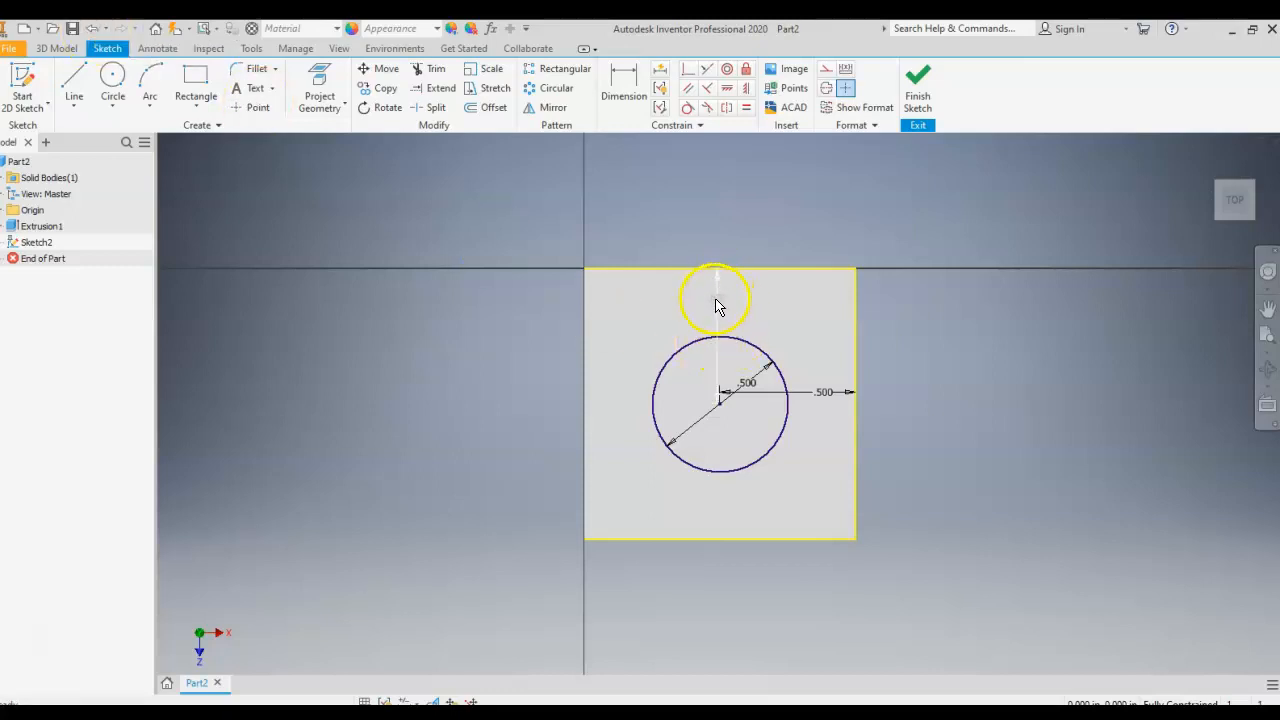
right_click(822, 392)
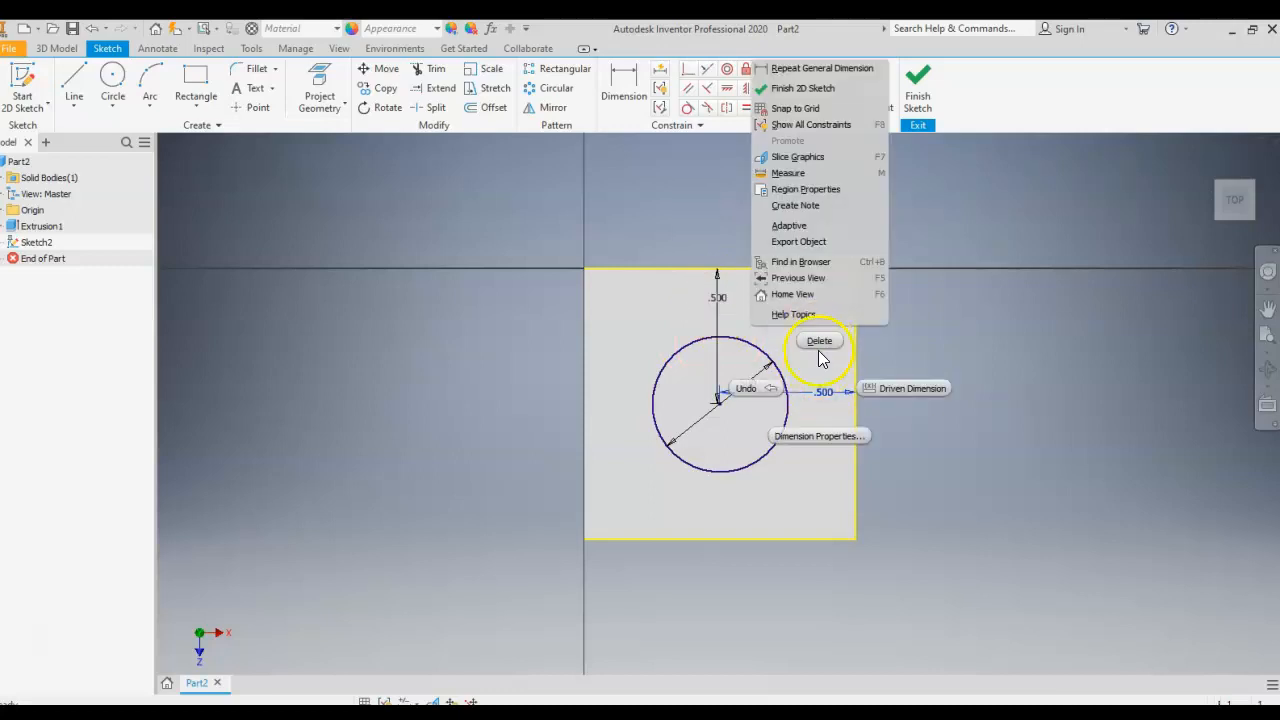
left_click(909, 508)
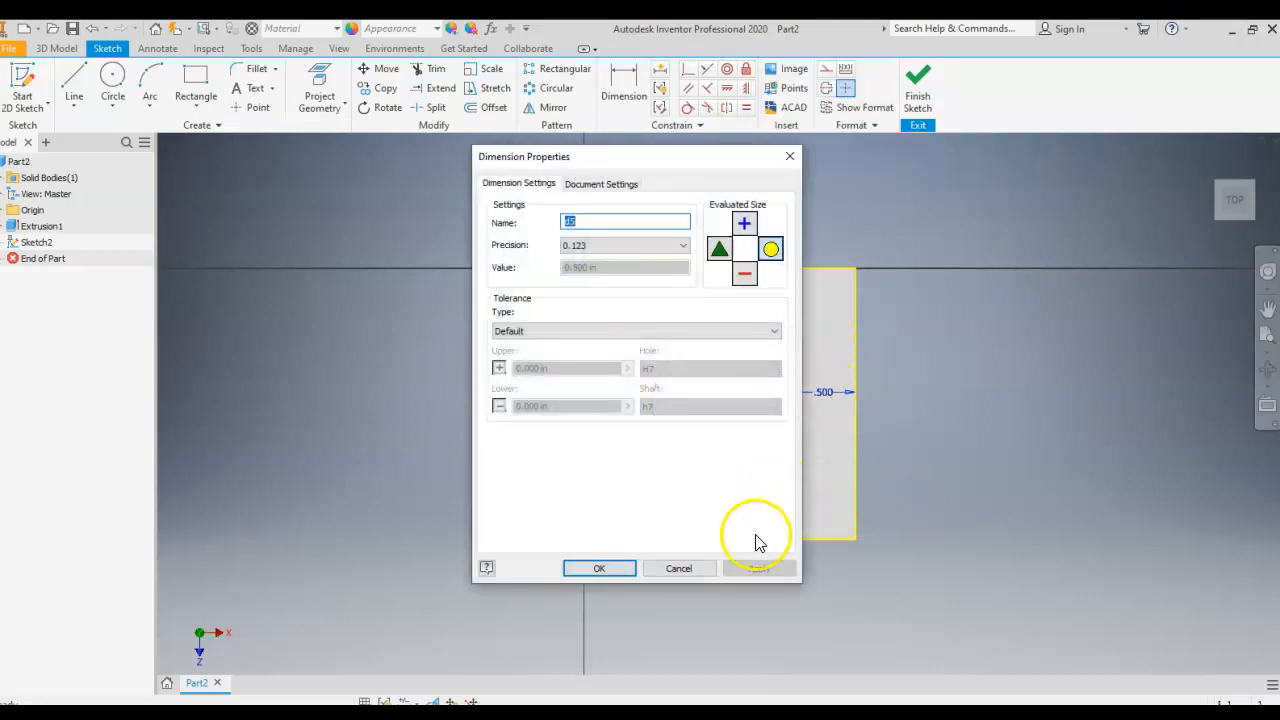
left_click(680, 568)
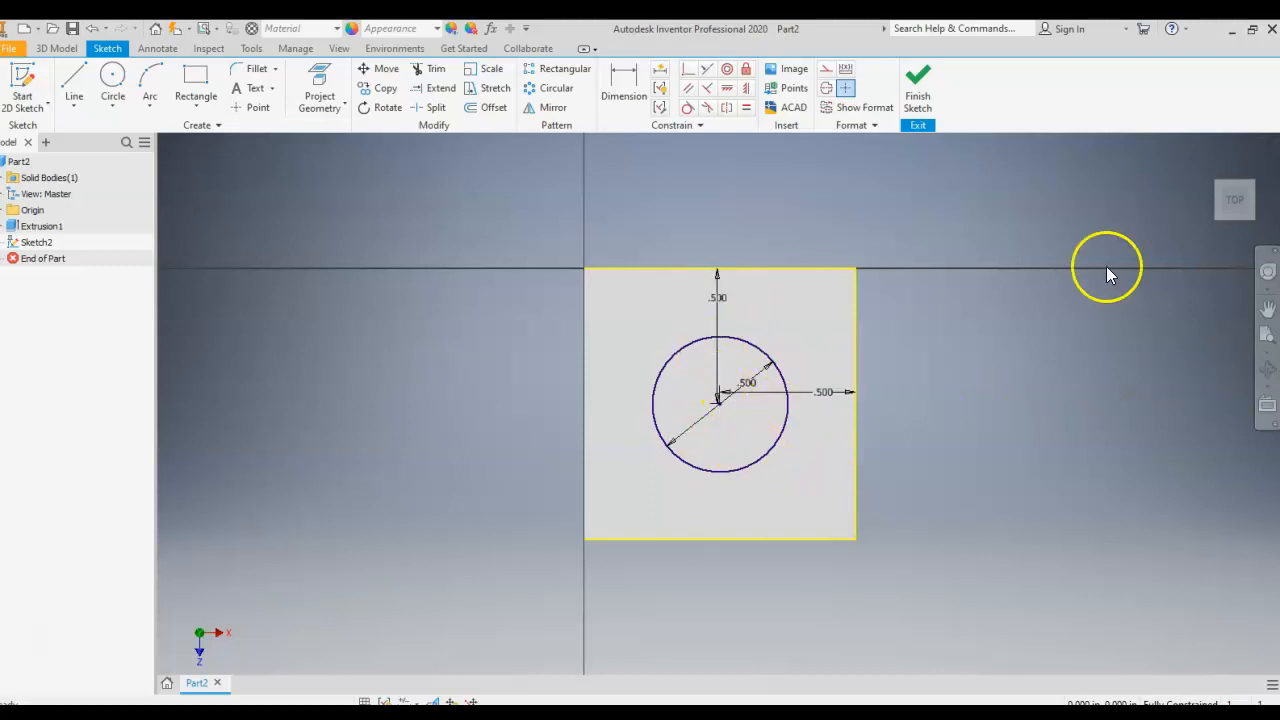
- Finish the circle sketch on the cube's top face
left_click(917, 88)
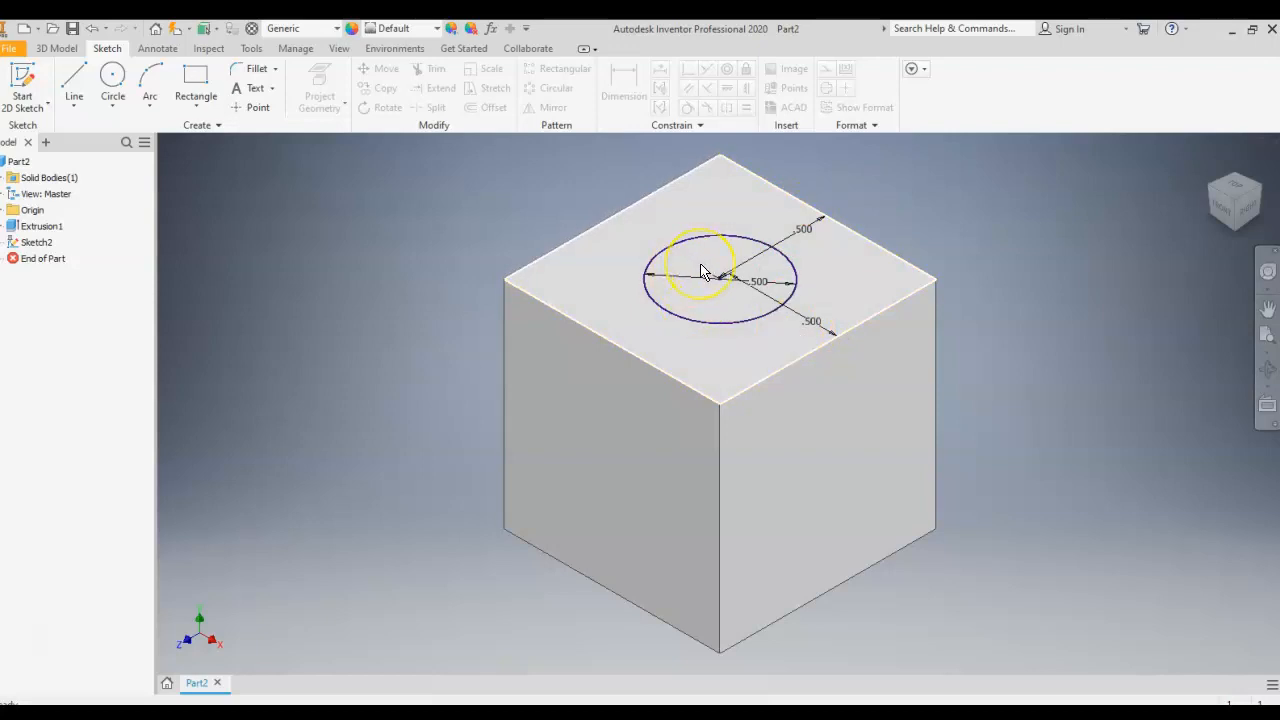
mouse_move(727, 292)
left_click(713, 266)
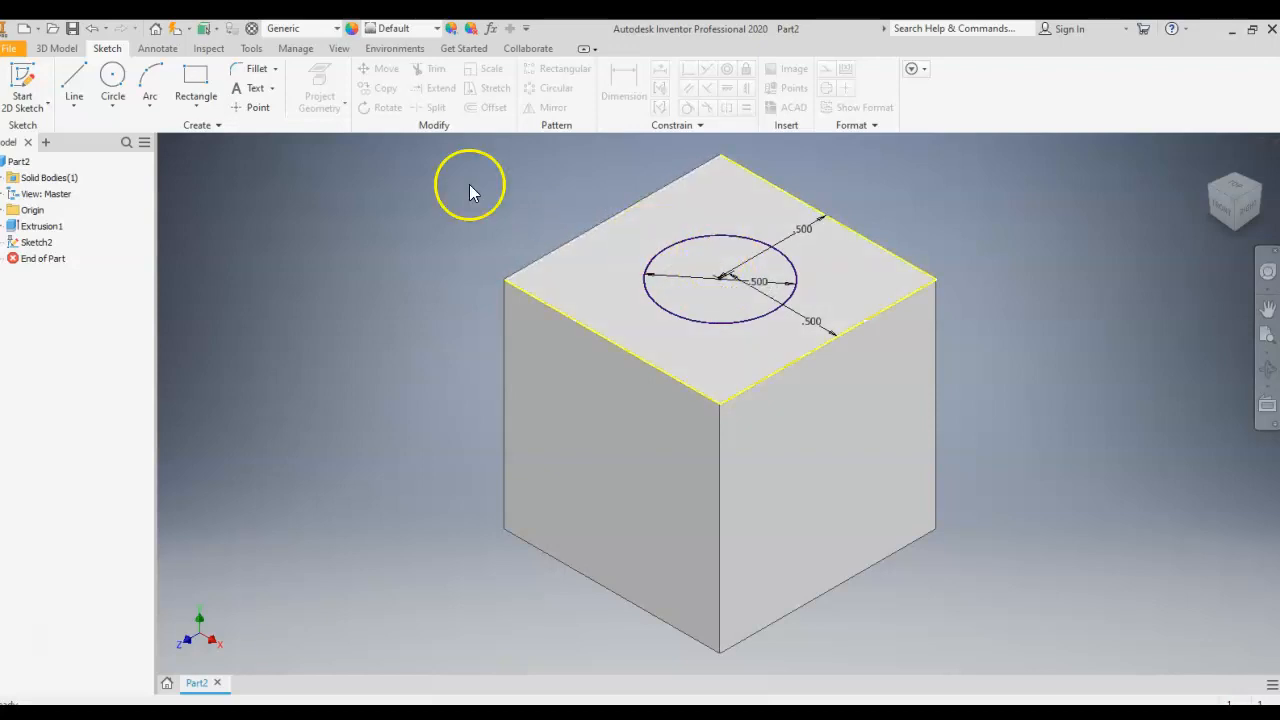
- Extrude the circle on the top face upward by 0.25 in, joined to the cube
left_click(56, 49)
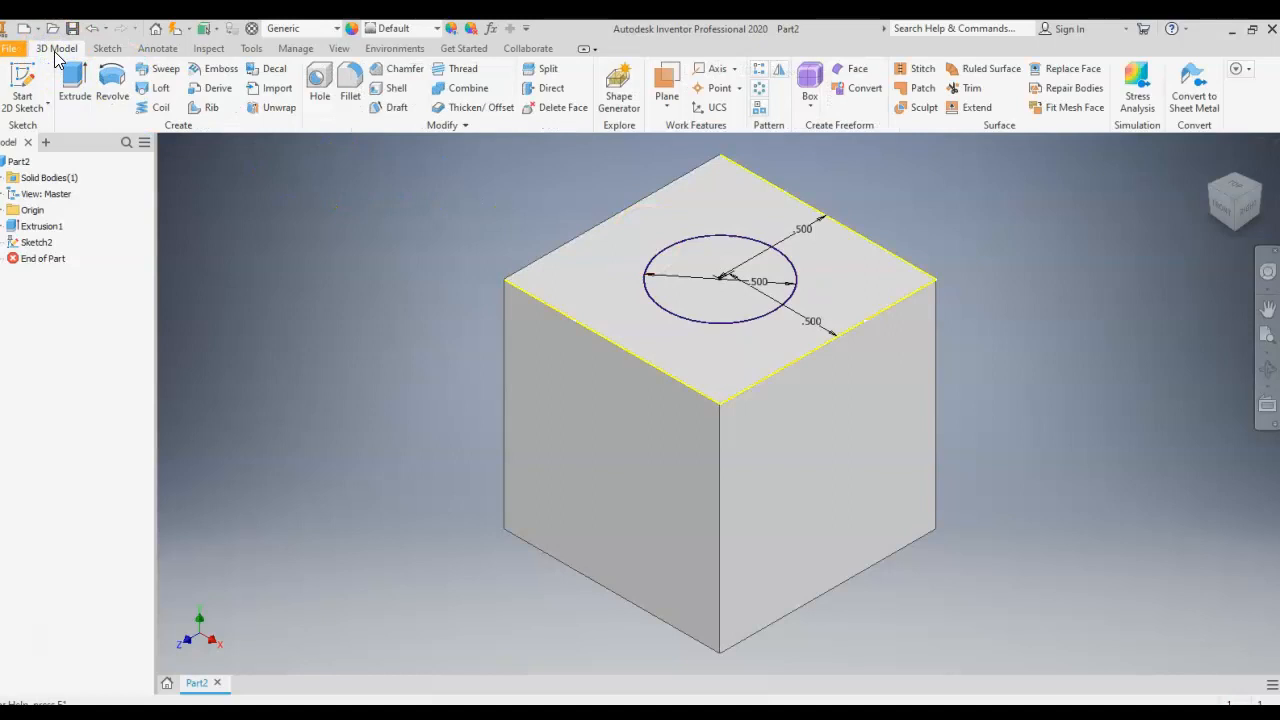
left_click(73, 83)
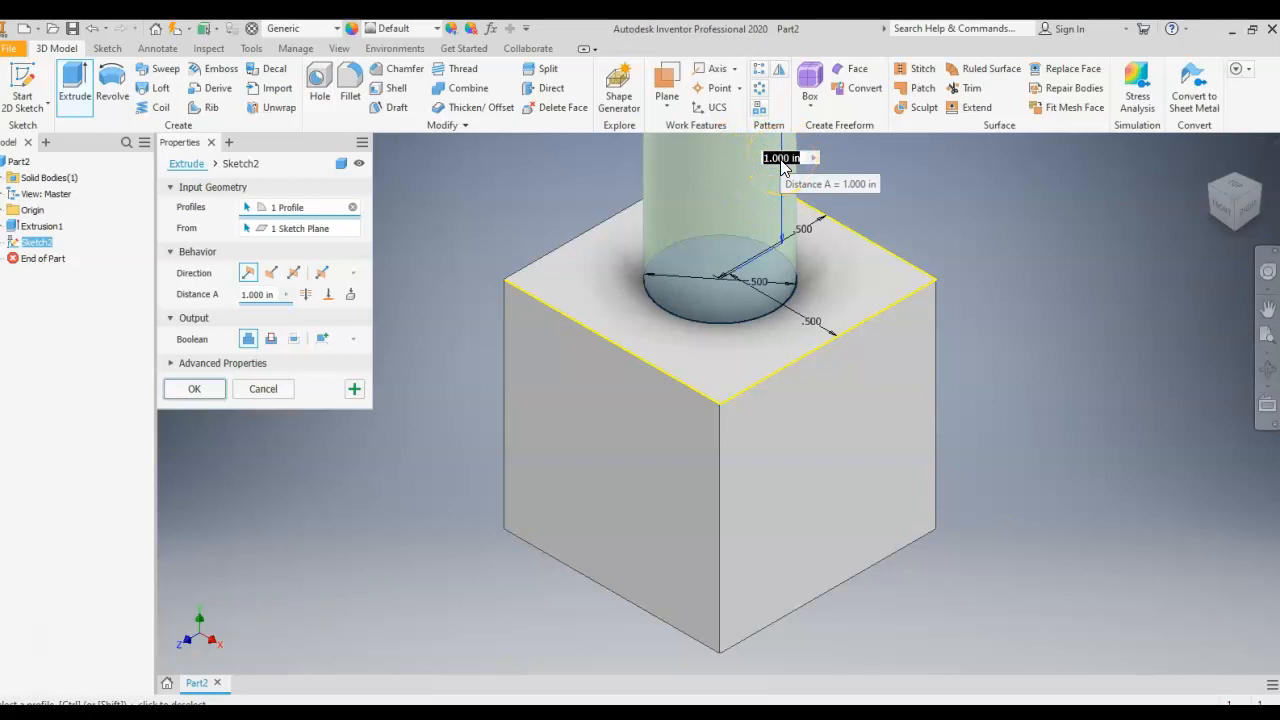
left_click(262, 295)
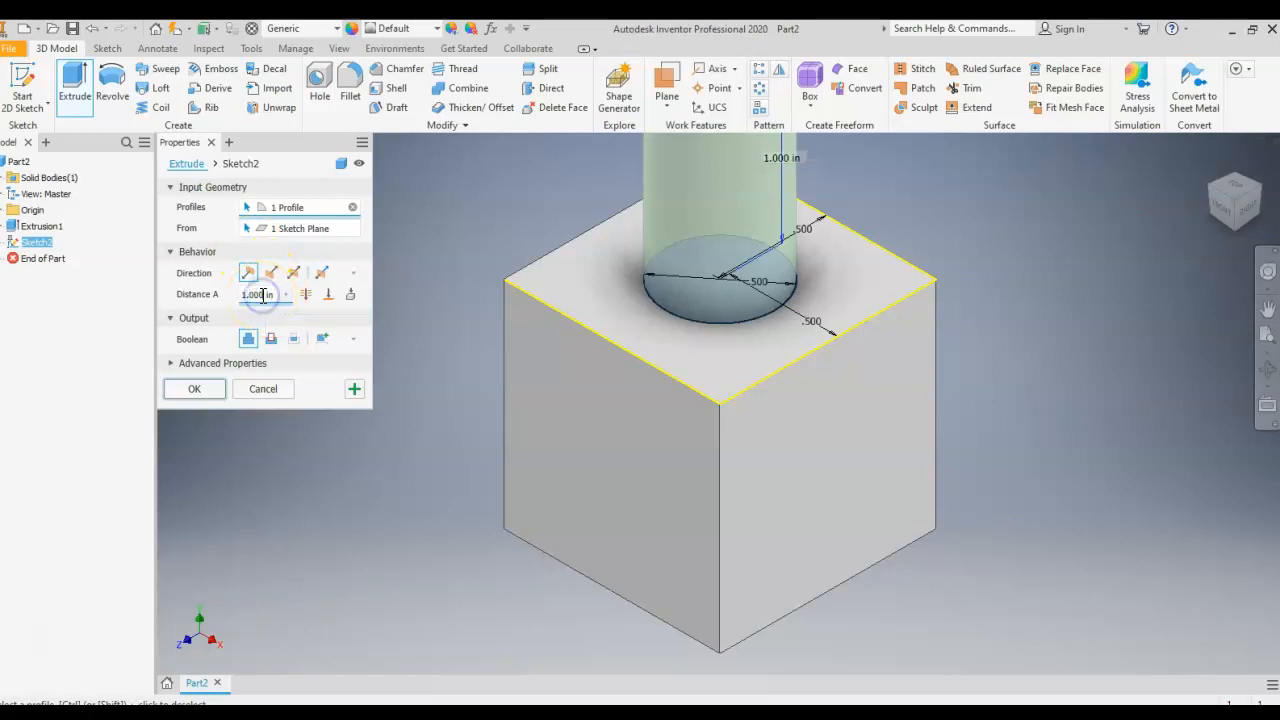
key("BackSpace")
key("BackSpace")
key("BackSpace")
key("BackSpace")
key("BackSpace")
type("0.25")
left_click(192, 390)
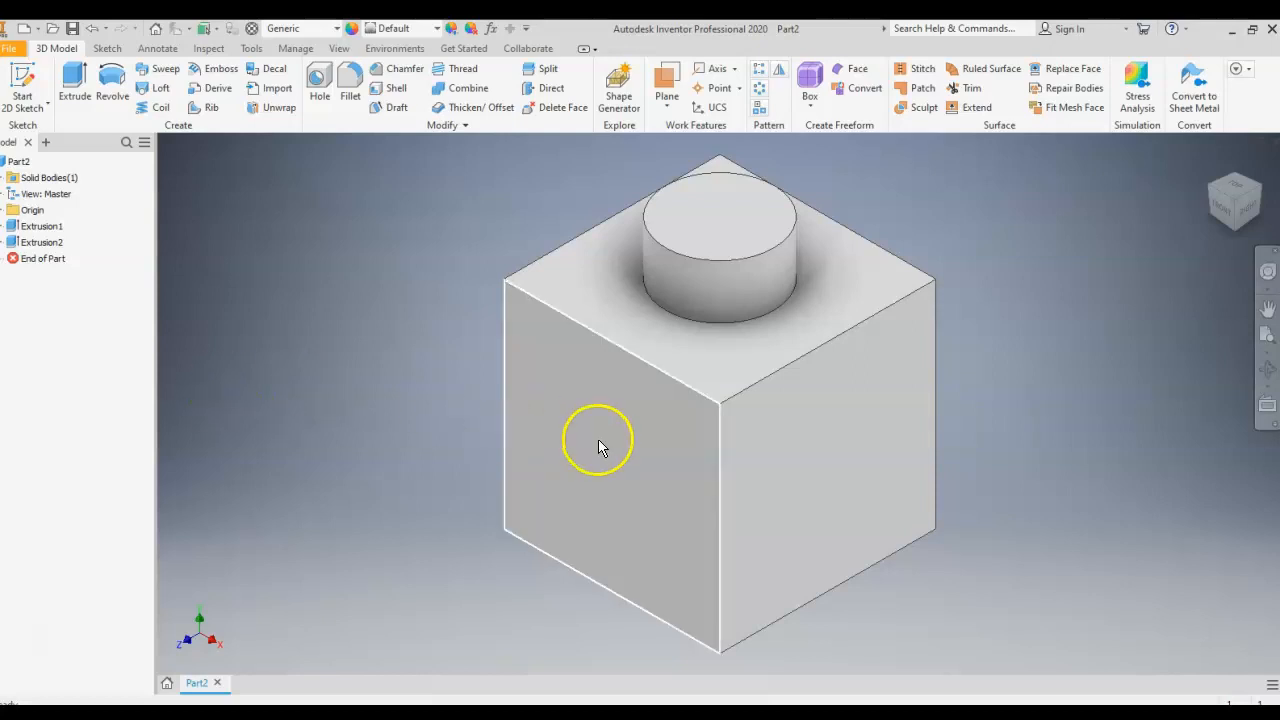
- Start a new 2D sketch on the cube's front face, viewed head-on
left_click(107, 48)
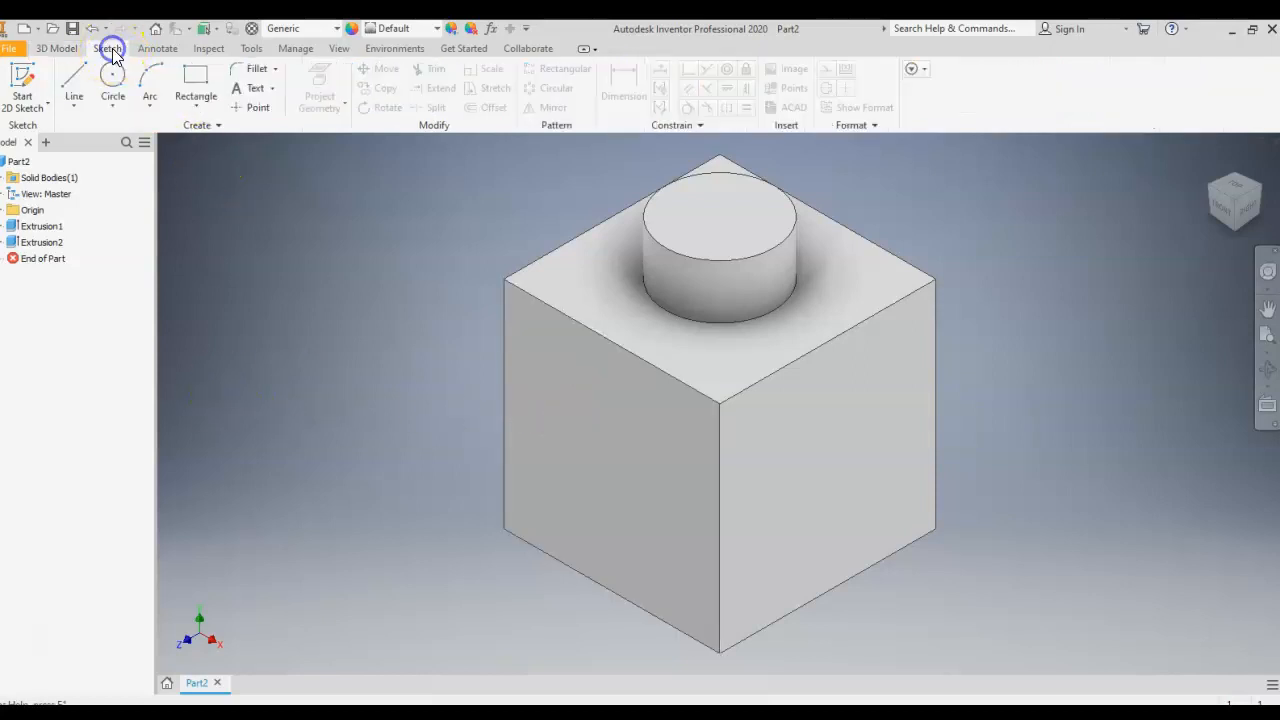
left_click(28, 80)
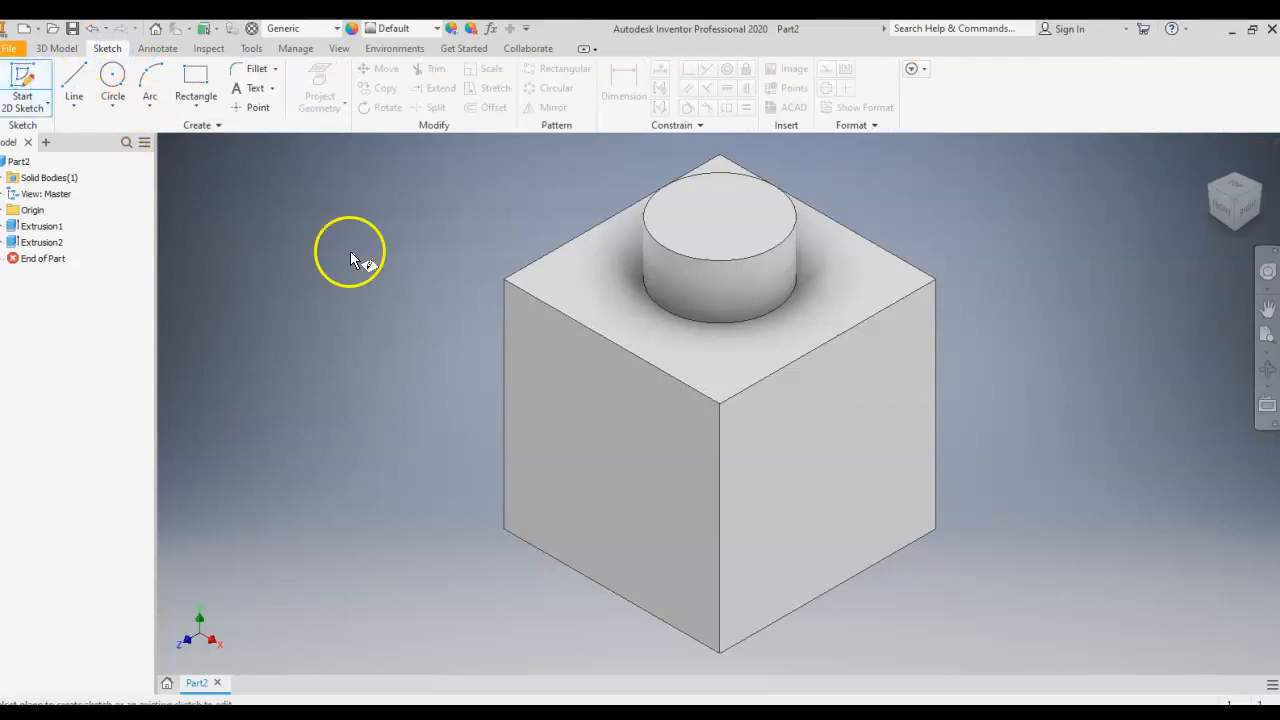
left_click(617, 455)
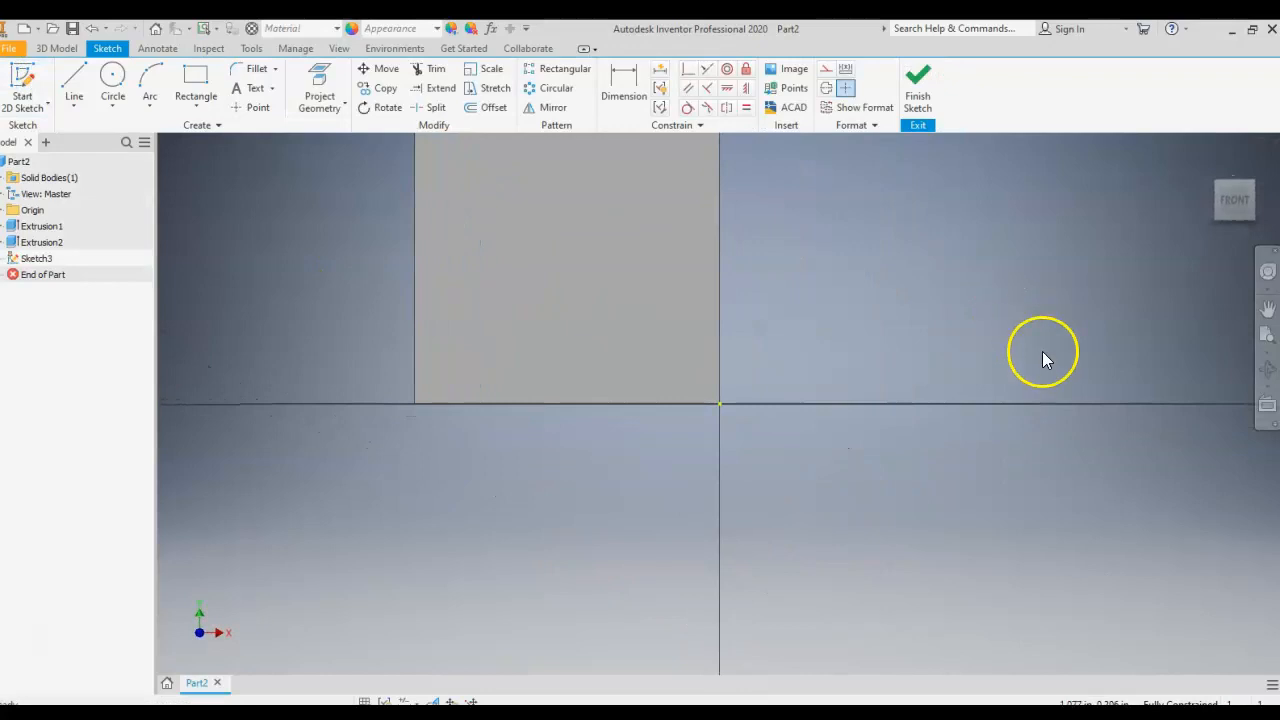
mouse_move(1234, 189)
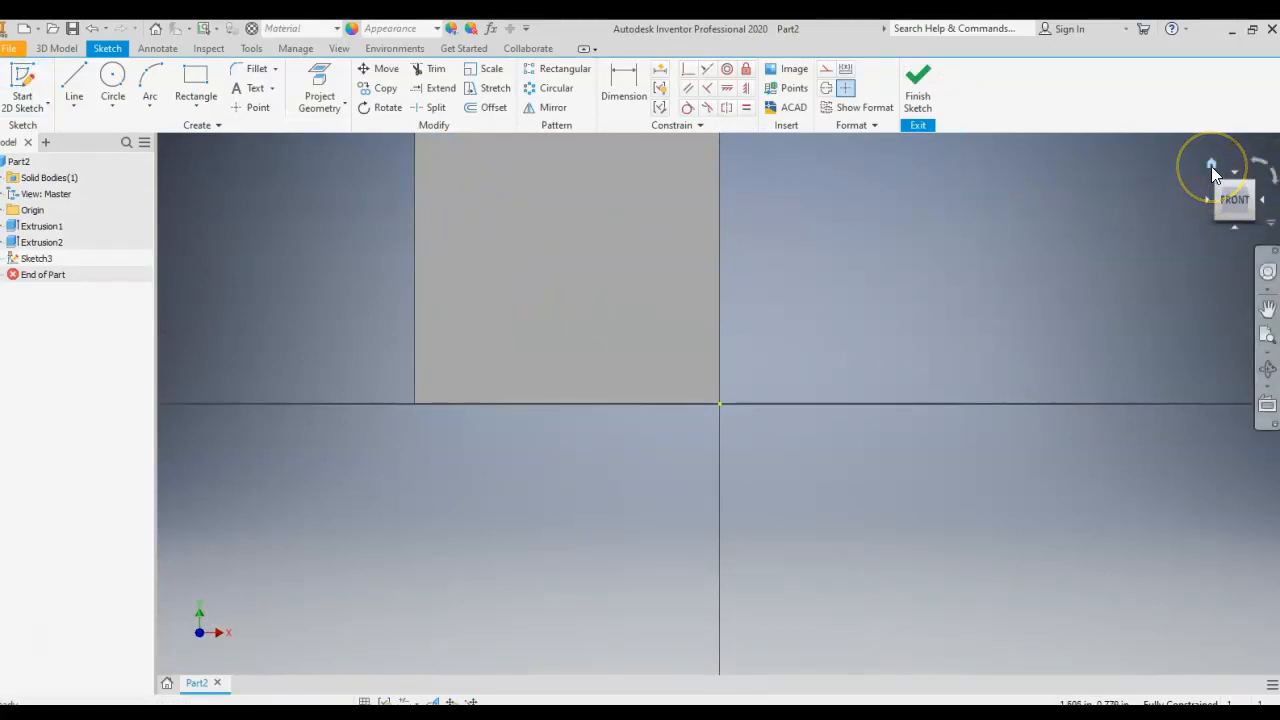
left_click(1211, 166)
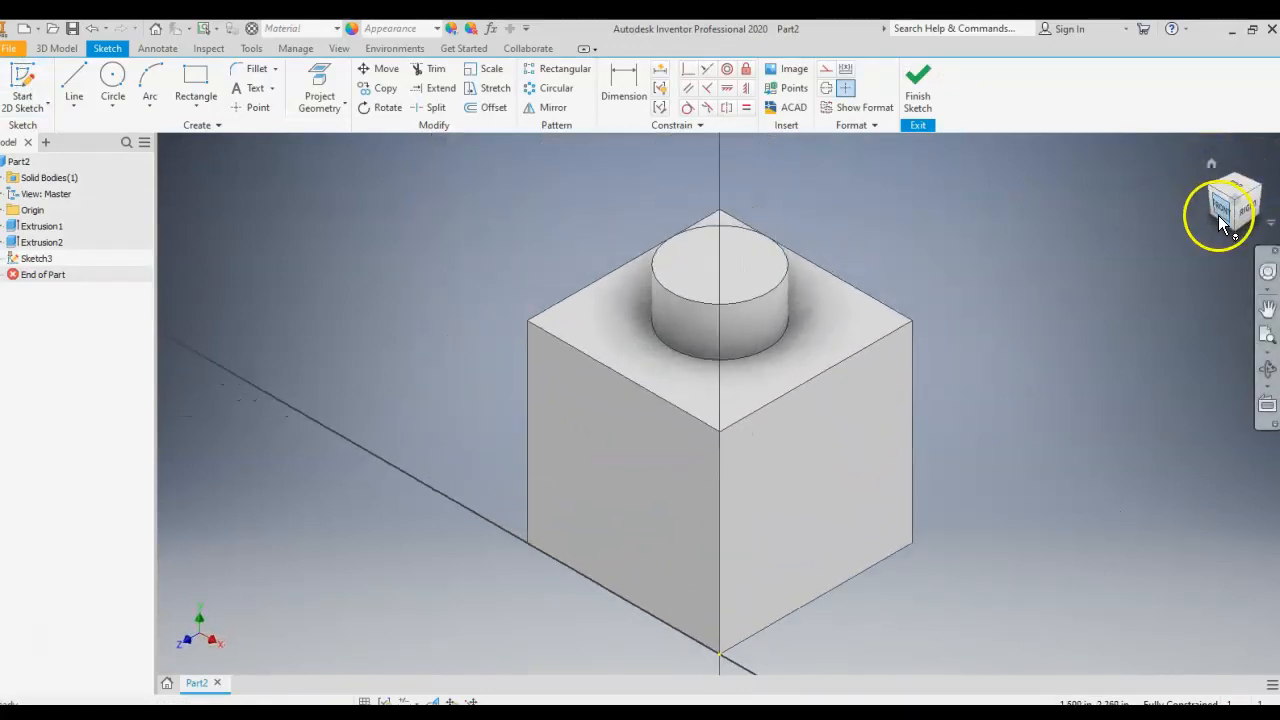
left_click(1218, 215)
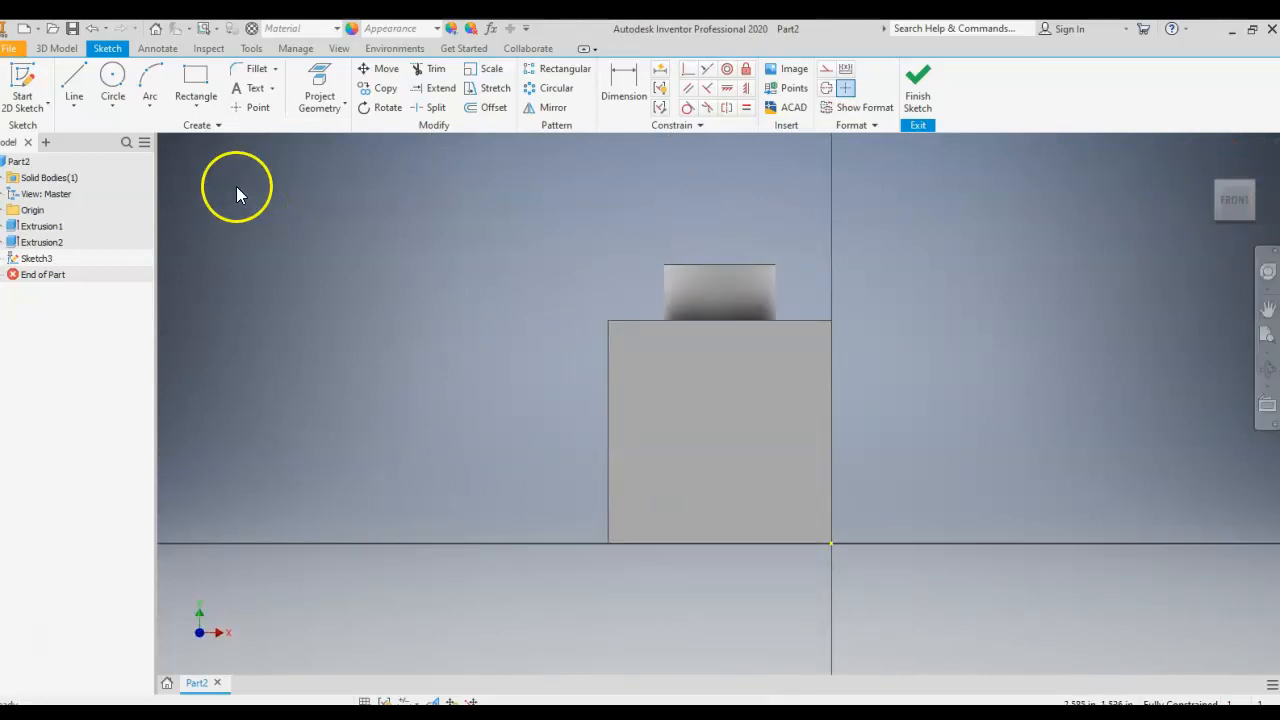
- Draw a 0.5 in diameter circle near the middle of the front face and exit the Circle command
left_click(113, 78)
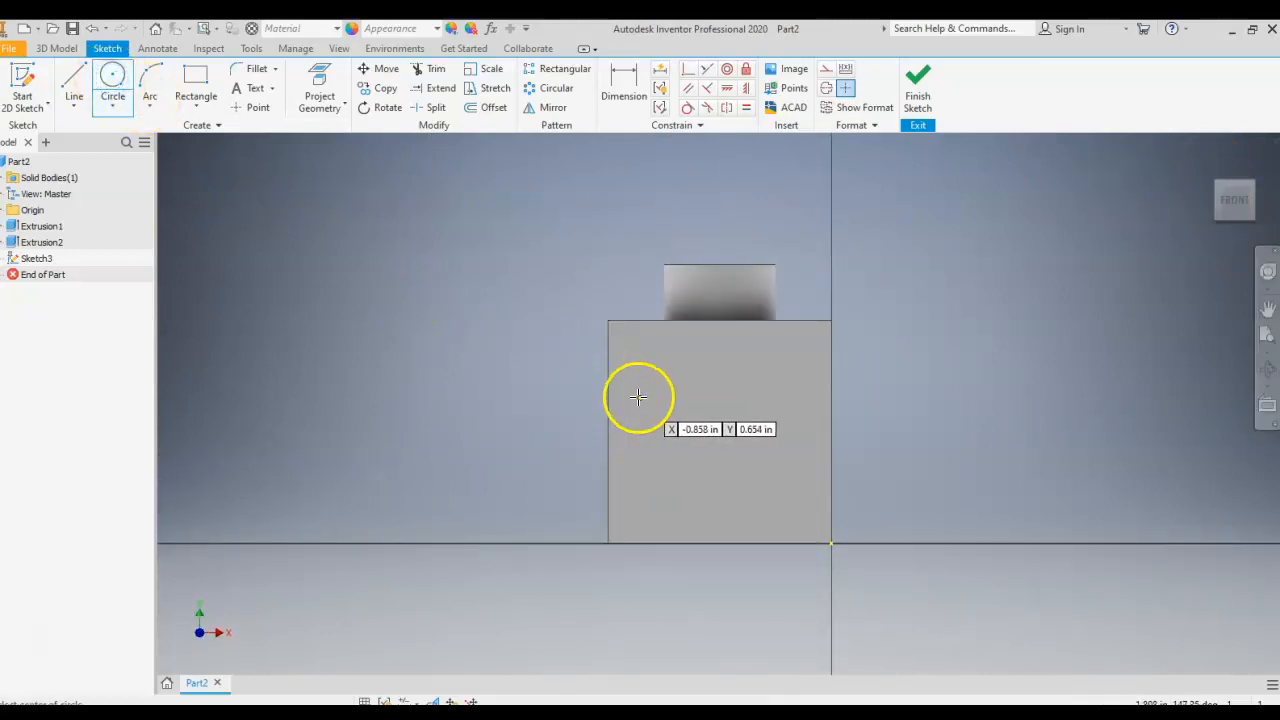
left_click(724, 438)
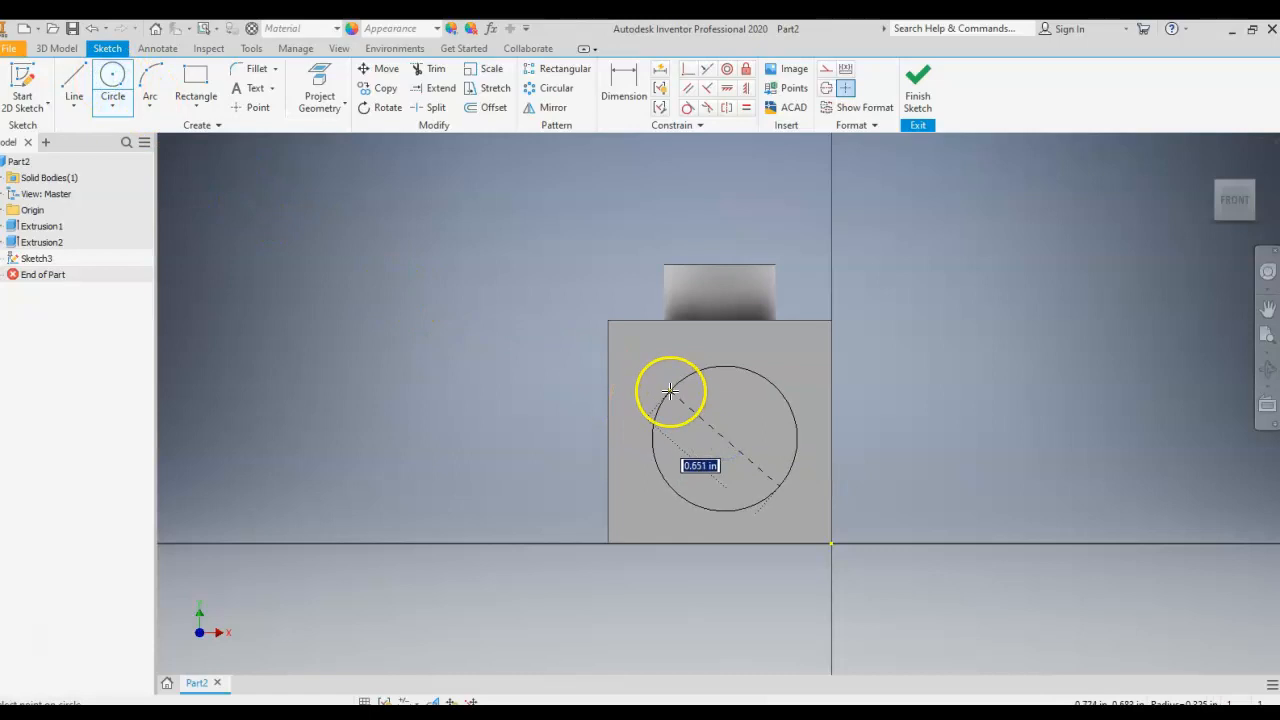
type("0.5")
key("Return")
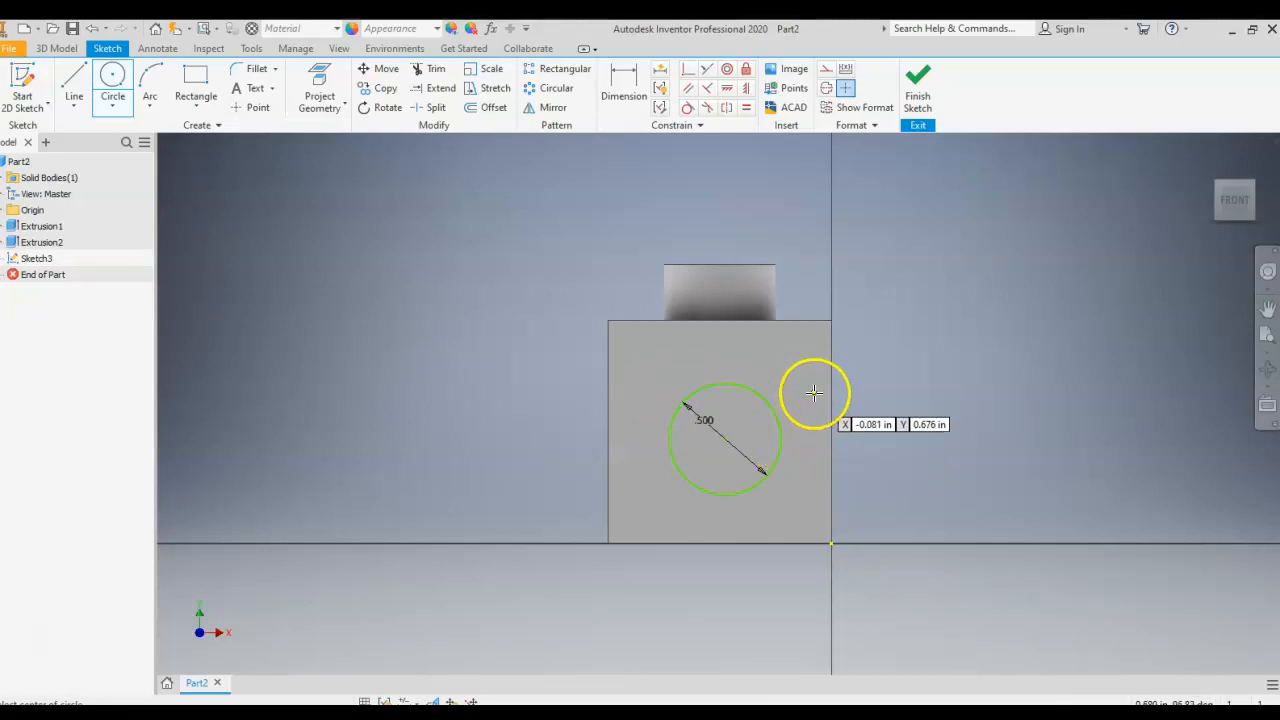
right_click(815, 390)
left_click(746, 394)
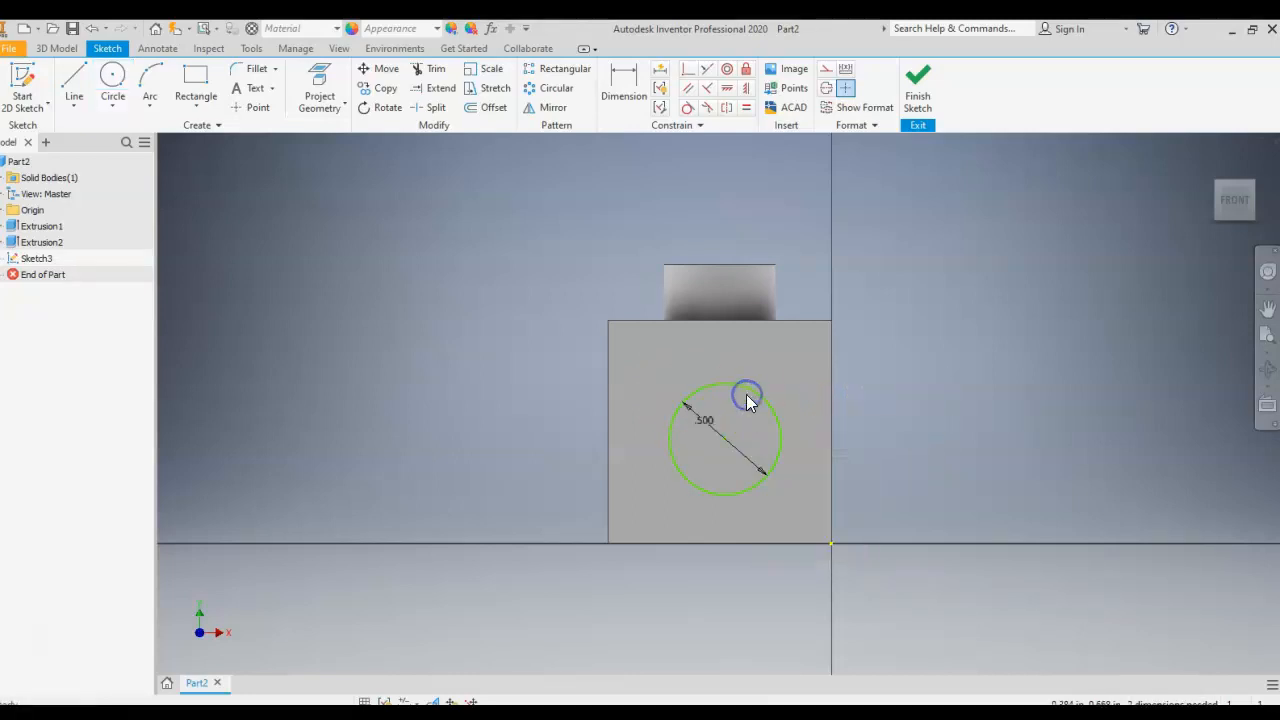
- Dimension the circle's centre 0.5 in vertically from the upper edge of the front face
left_click(623, 88)
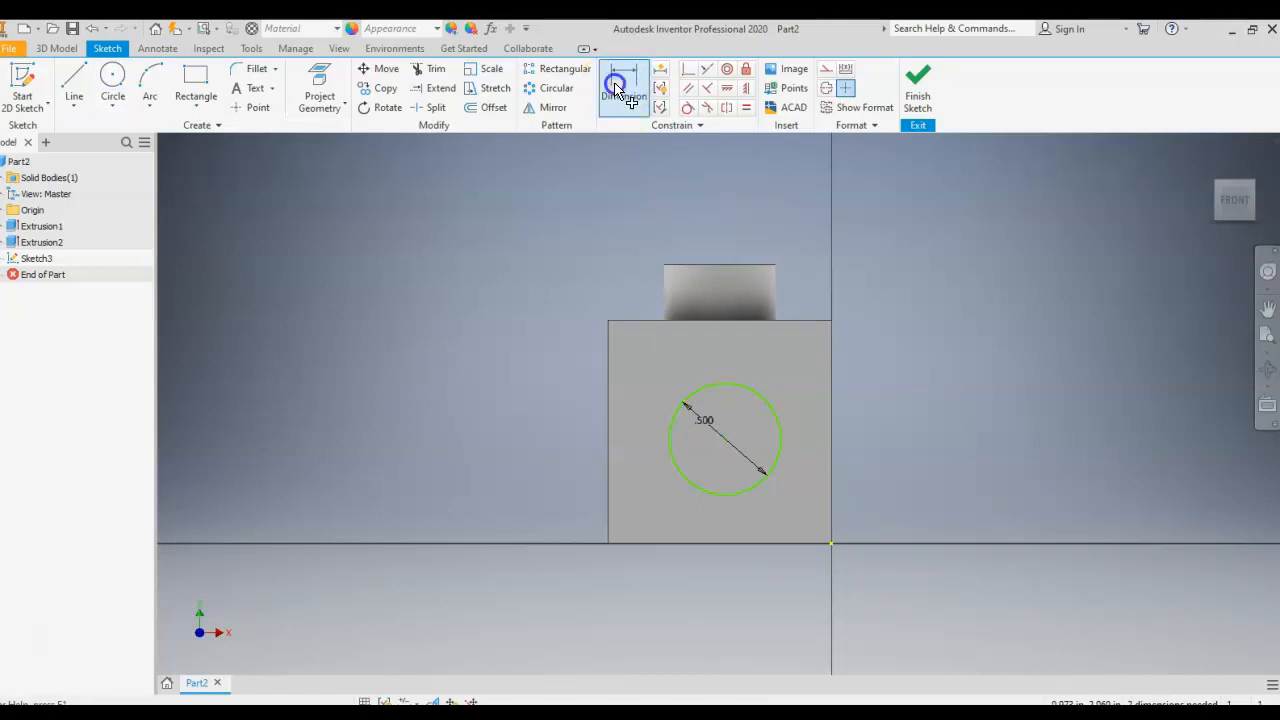
left_click(724, 441)
left_click(734, 322)
left_click(727, 350)
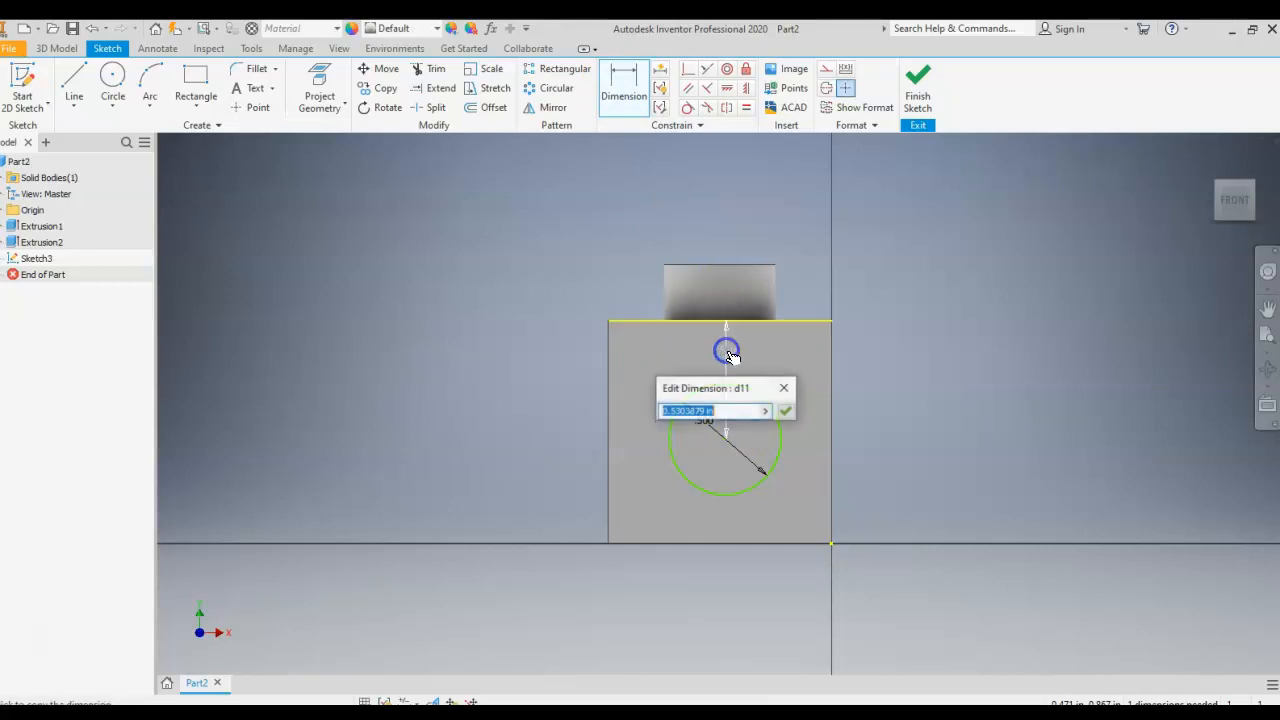
type("0.5")
key("Return")
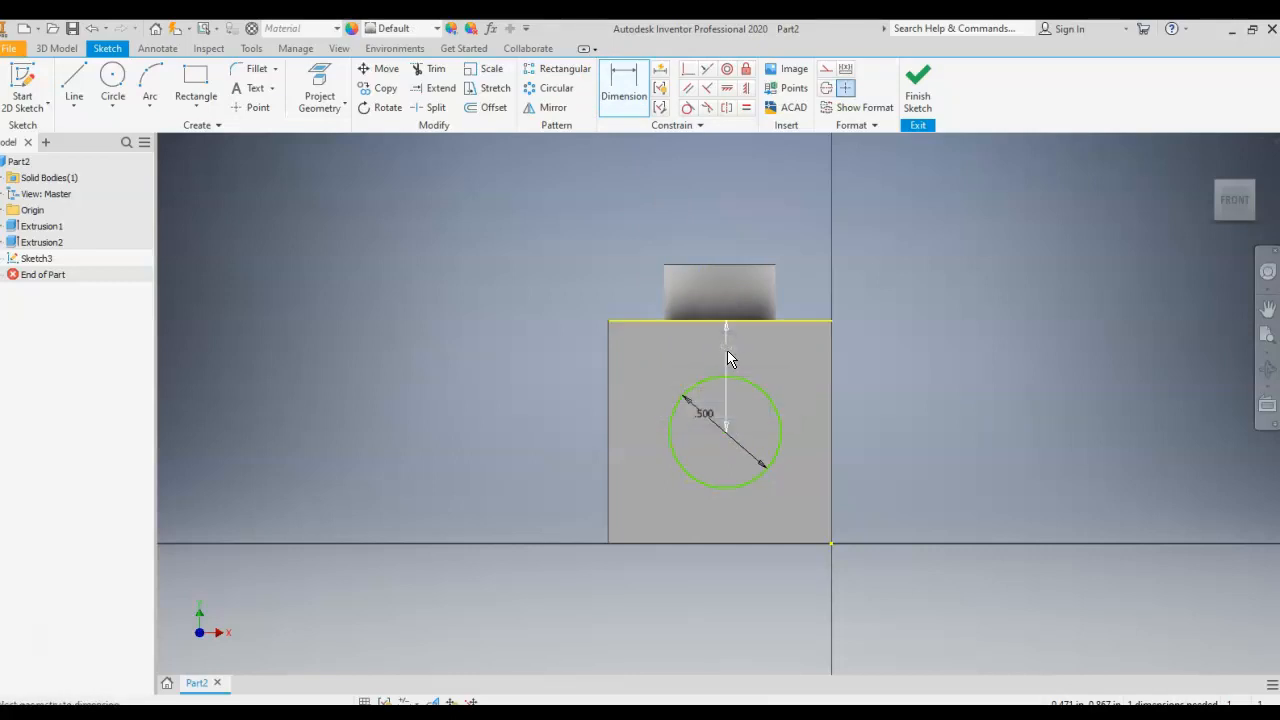
- Dimension the circle's centre 0.5 in horizontally from the right edge of the front face and finish the sketch
left_click(727, 431)
left_click(826, 445)
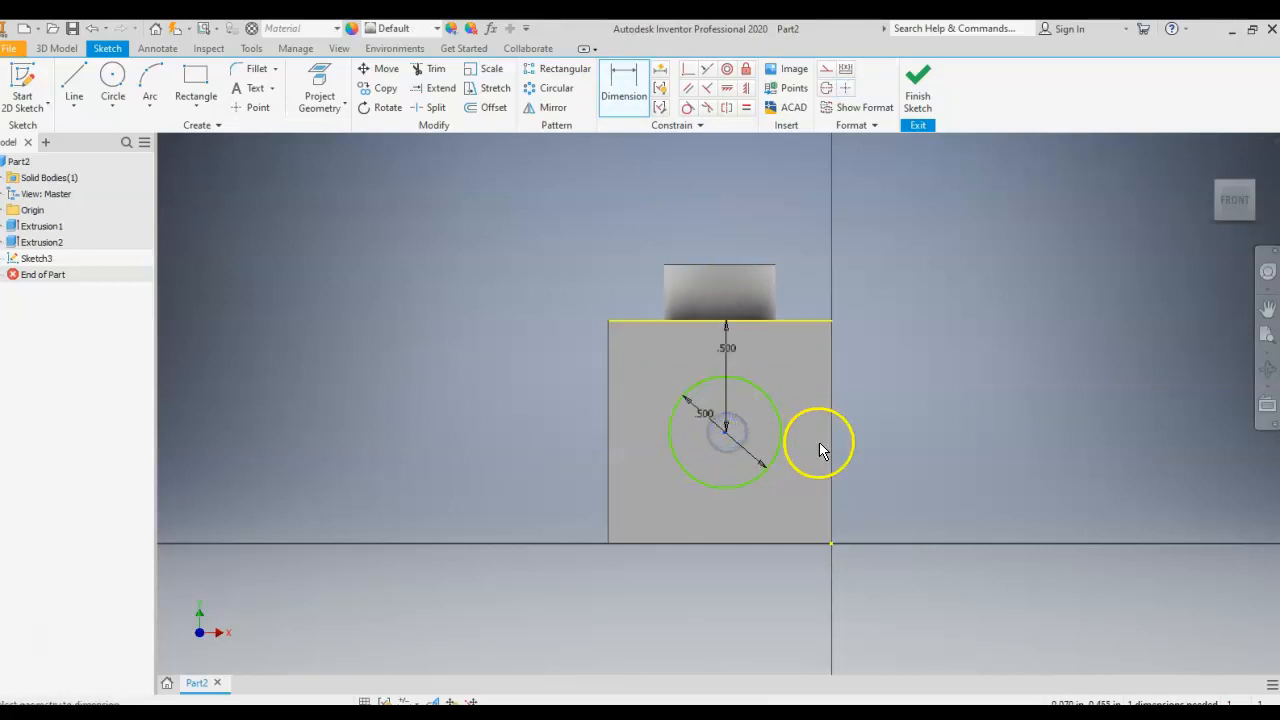
type("0.5")
key("Return")
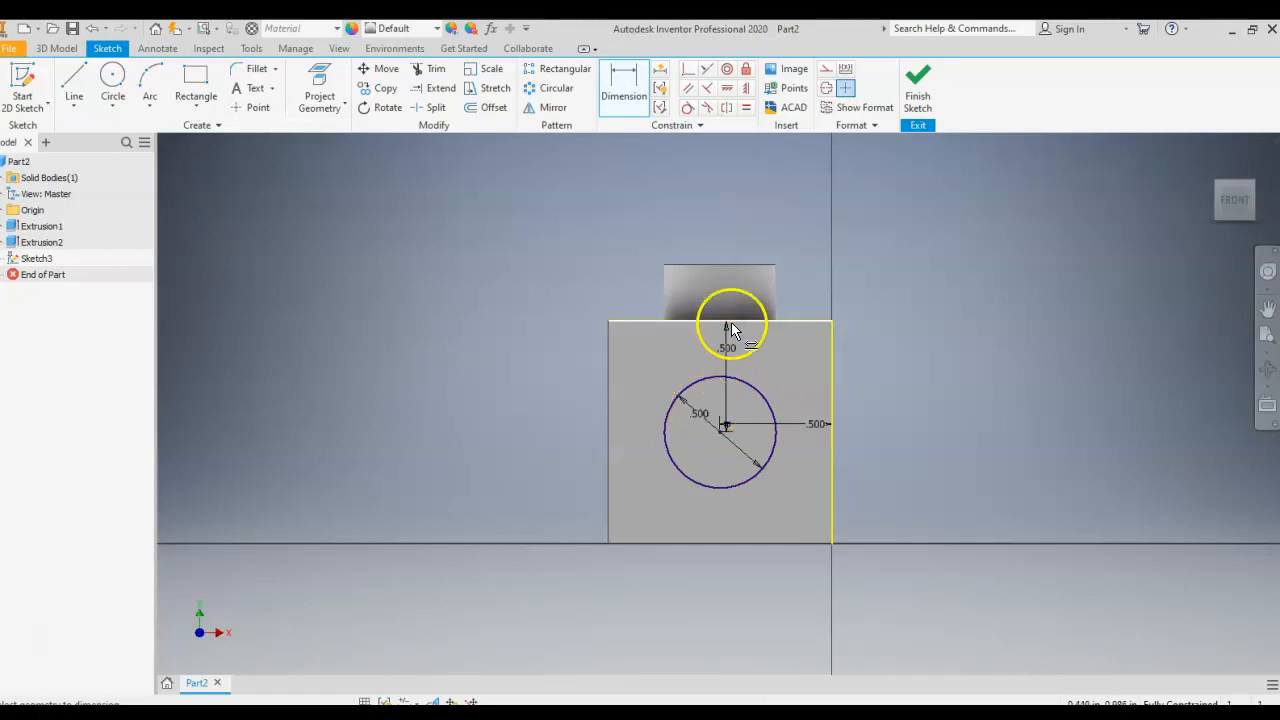
left_click(912, 82)
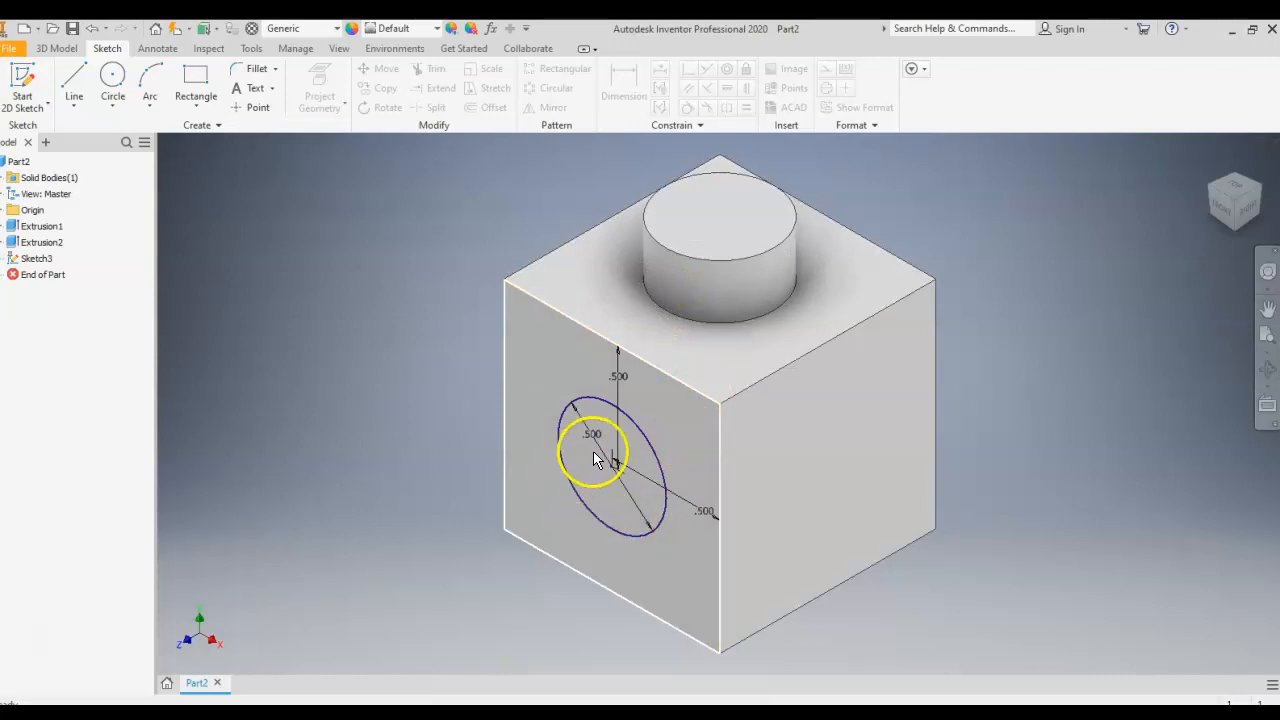
left_click(570, 478)
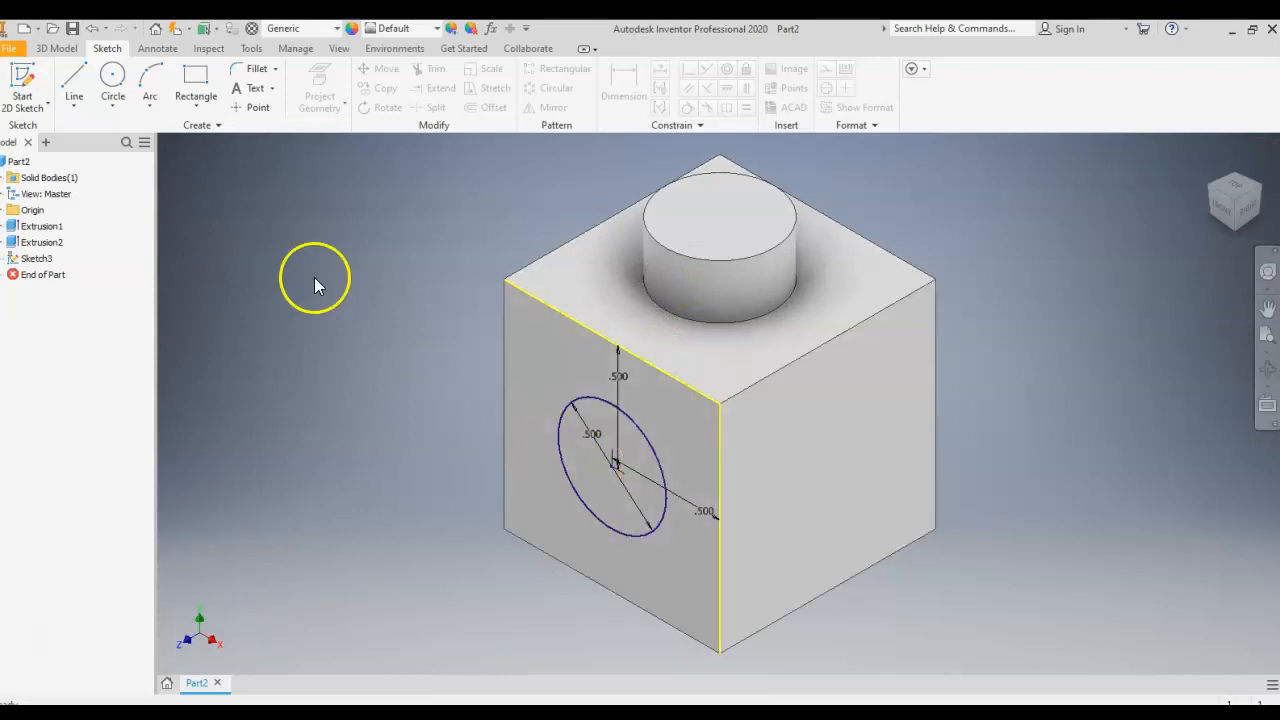
- Set up a 0.25 in extrusion of the front-face circle as a Cut into the cube
left_click(52, 48)
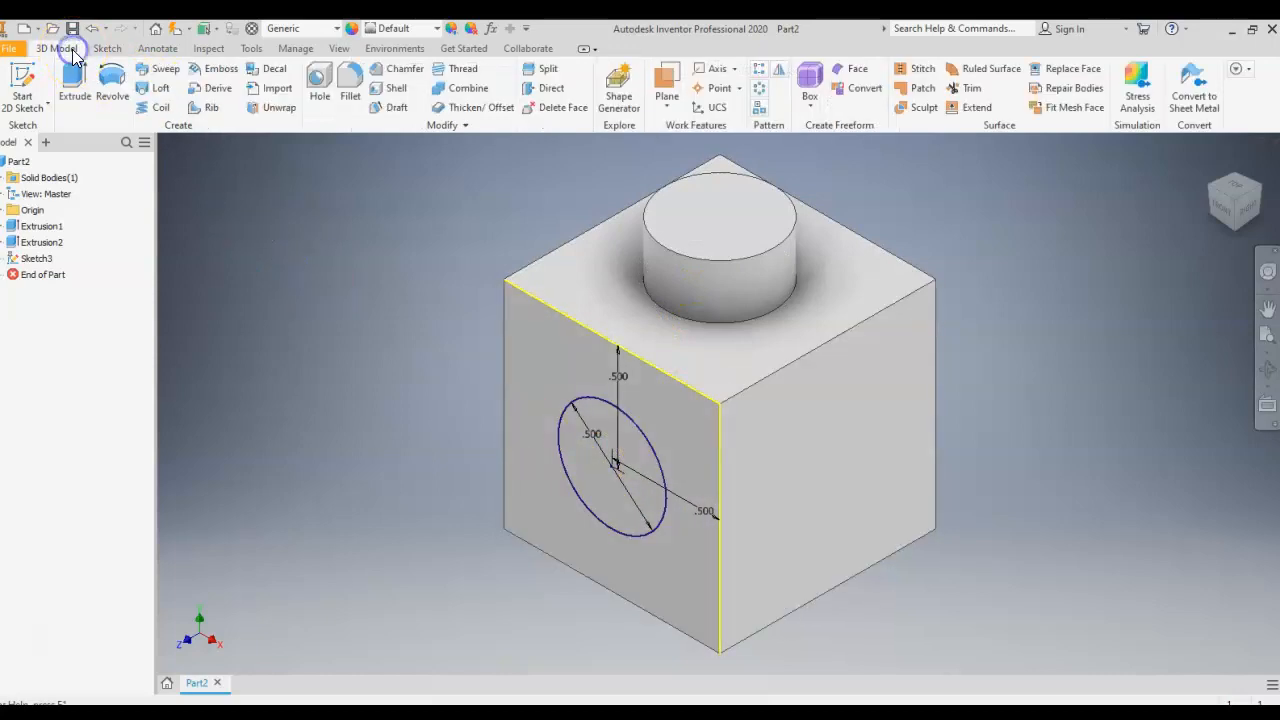
left_click(322, 84)
left_click(320, 86)
left_click(70, 82)
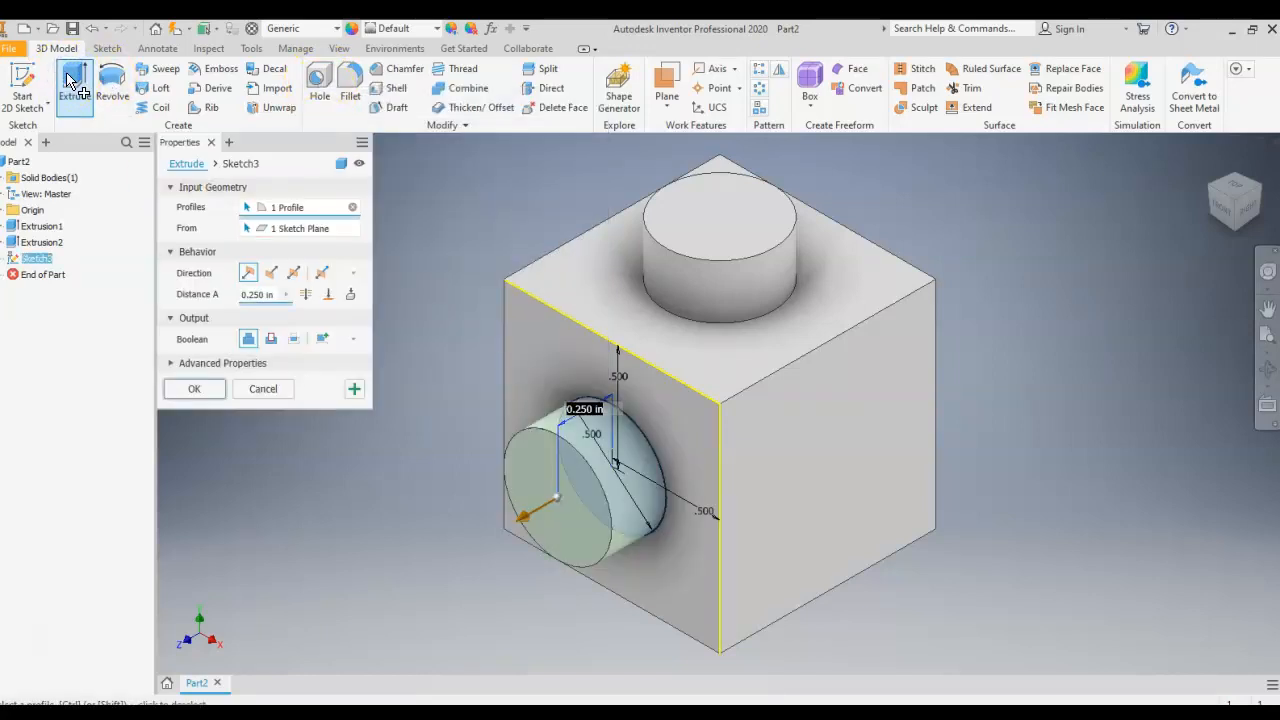
left_click(568, 489)
left_click(271, 340)
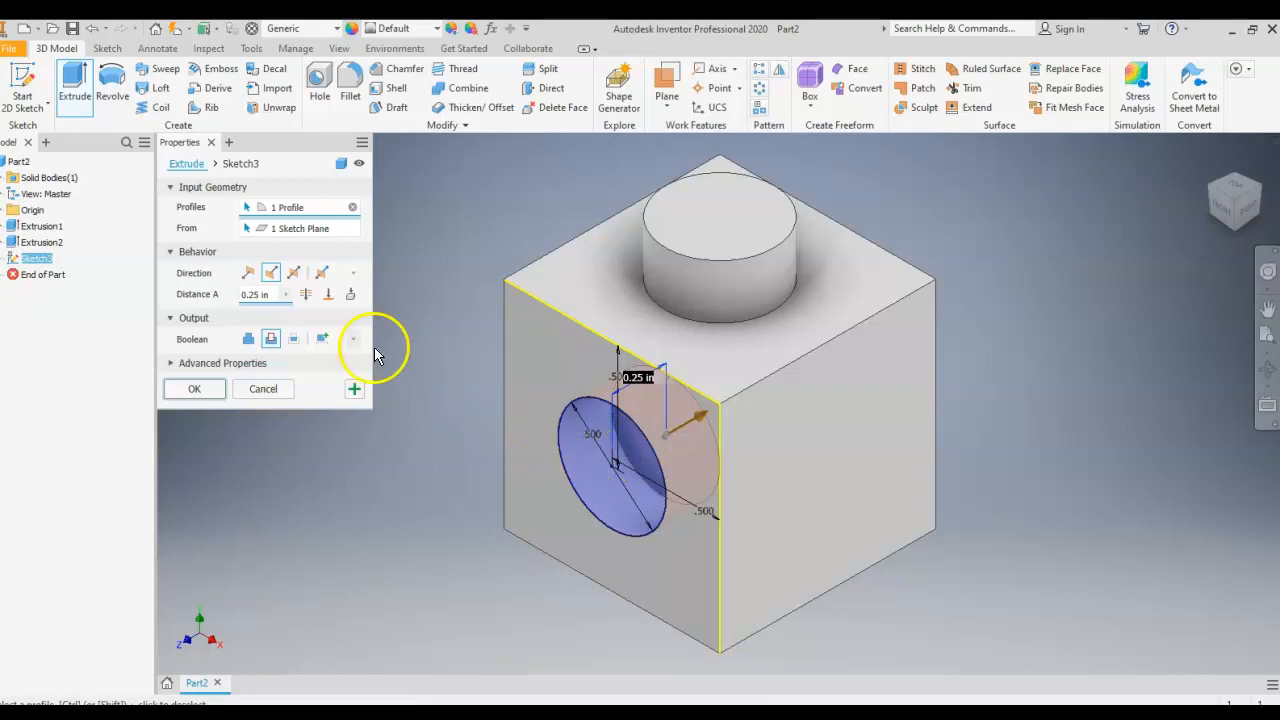
- Try the default direction with Cut and Join for the extrusion, then restore Cut with the flipped direction
left_click(271, 279)
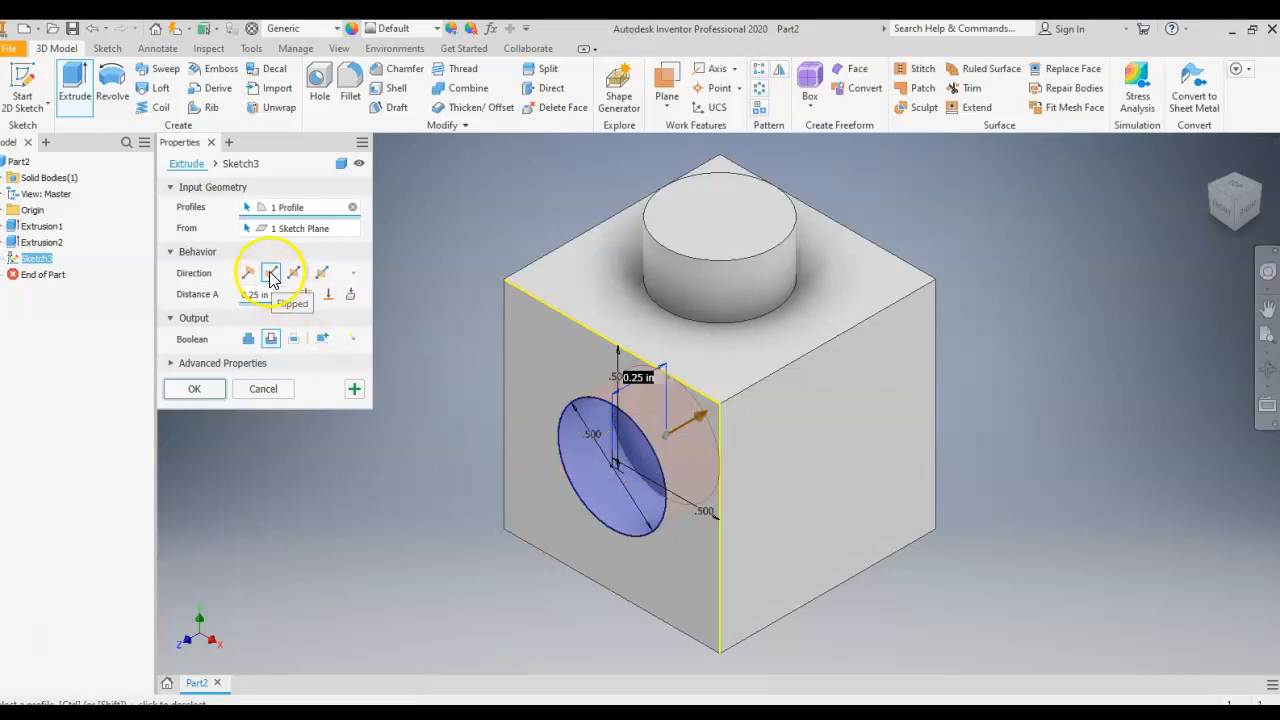
left_click(248, 275)
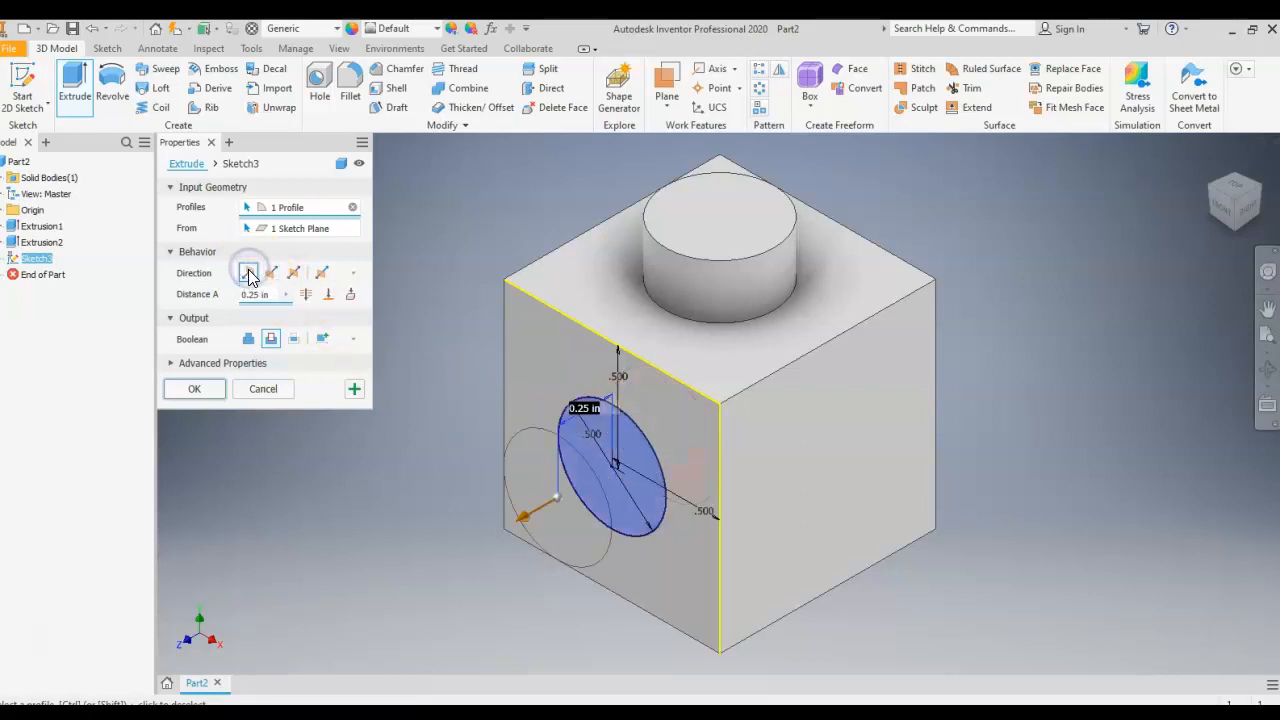
left_click(249, 339)
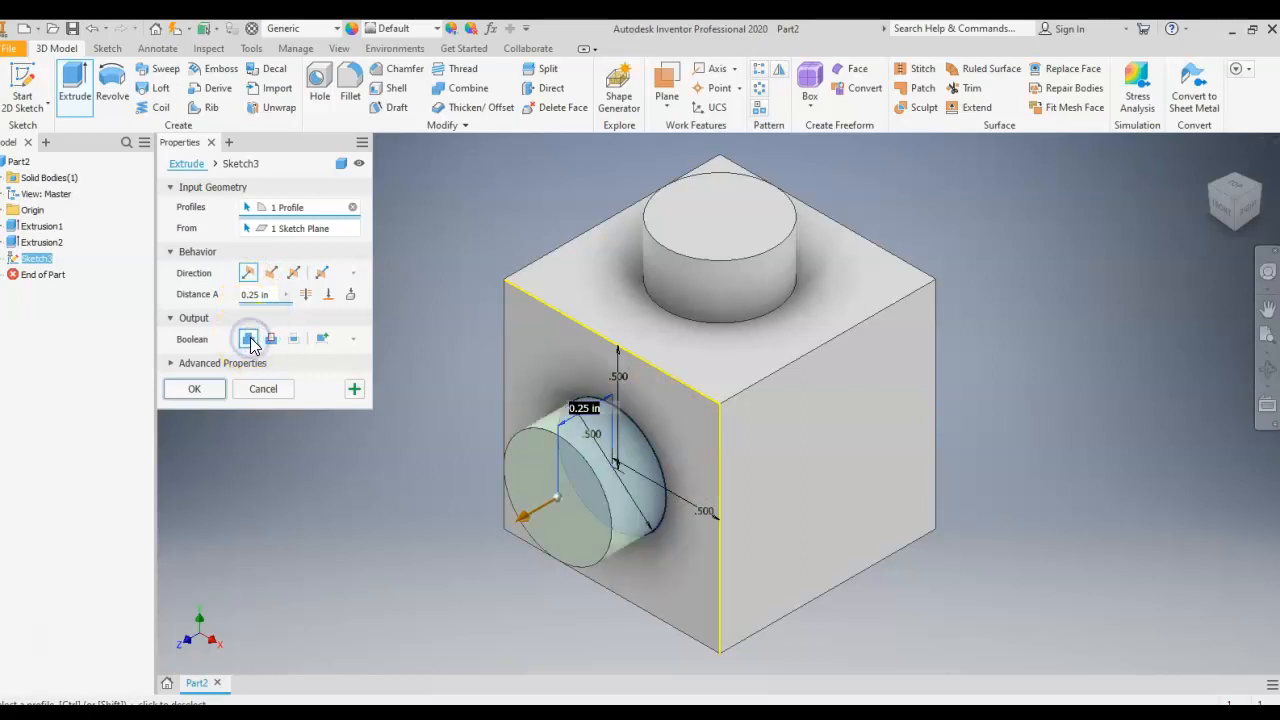
left_click(271, 339)
left_click(273, 277)
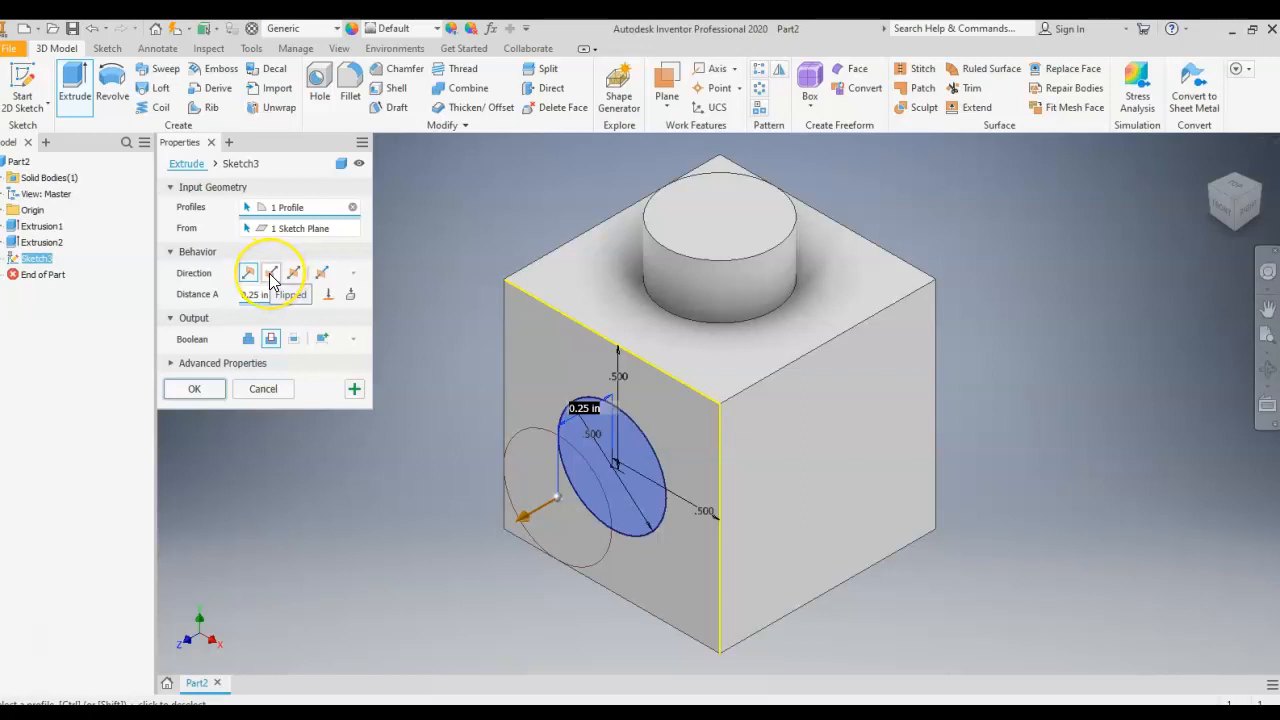
left_click(270, 276)
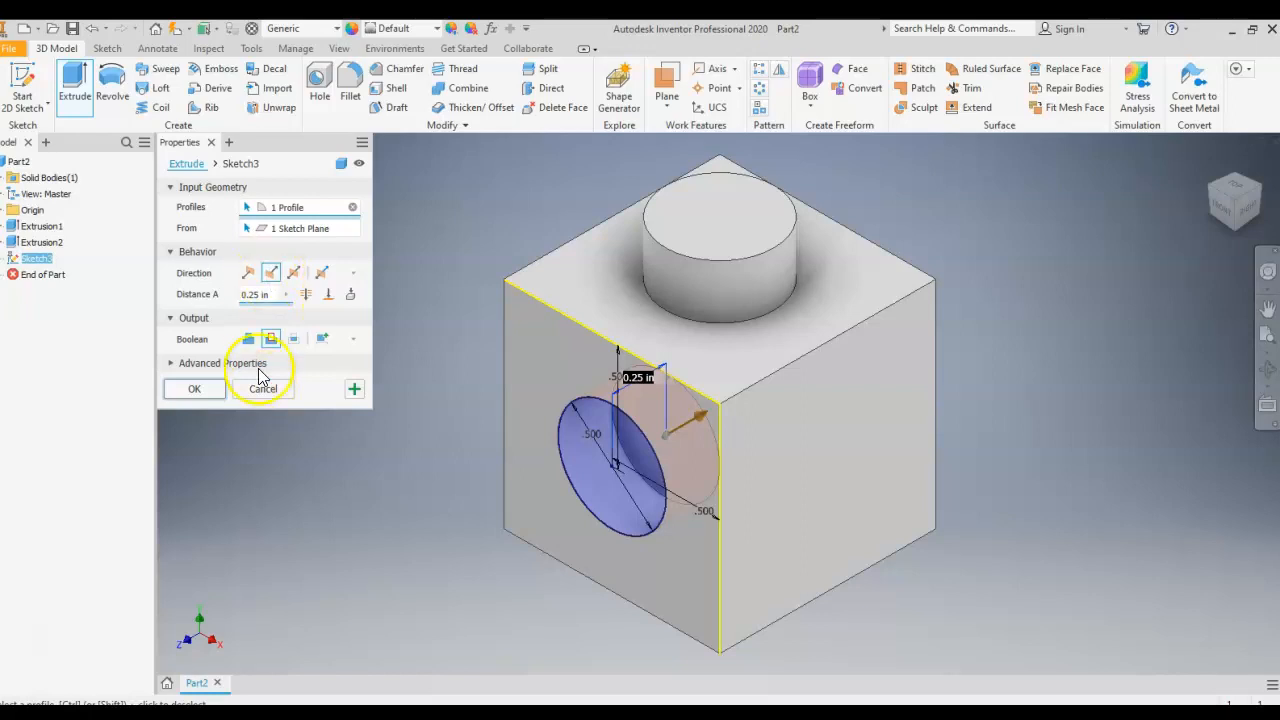
- Try to cut the front-face circle 0.25 in in the default direction, away from the cube, and return to editing
left_click(248, 273)
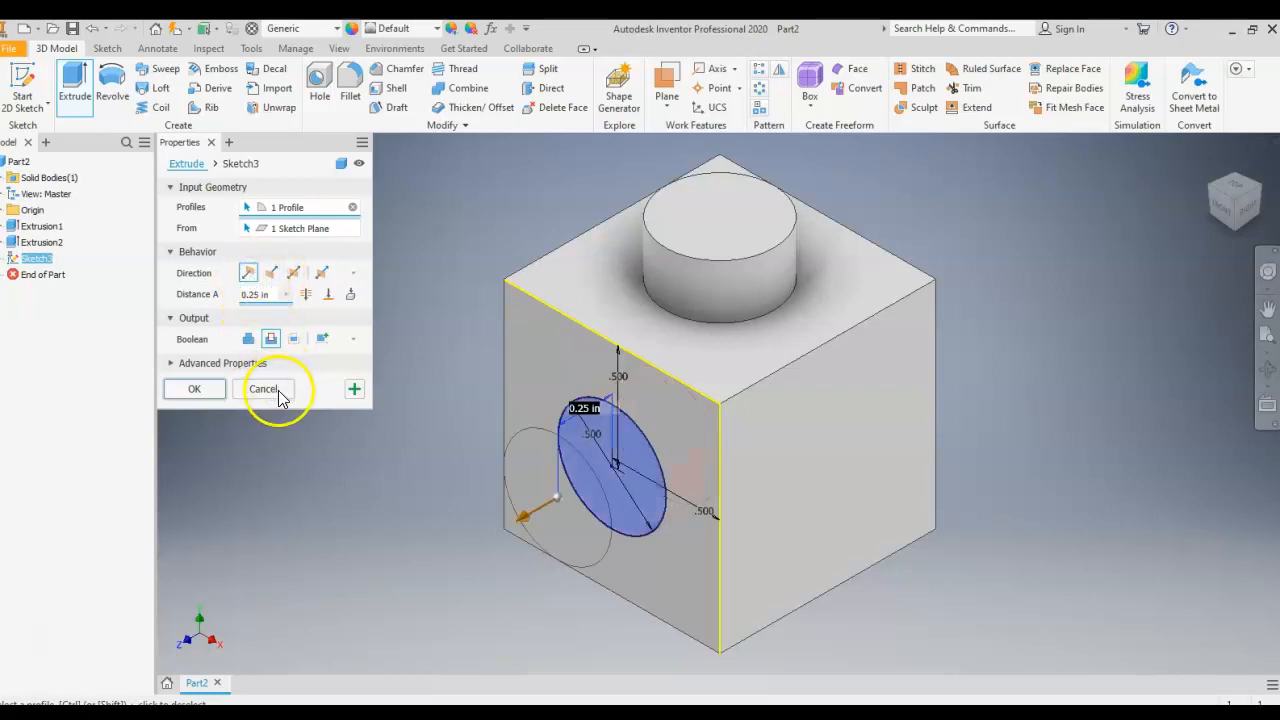
left_click(223, 390)
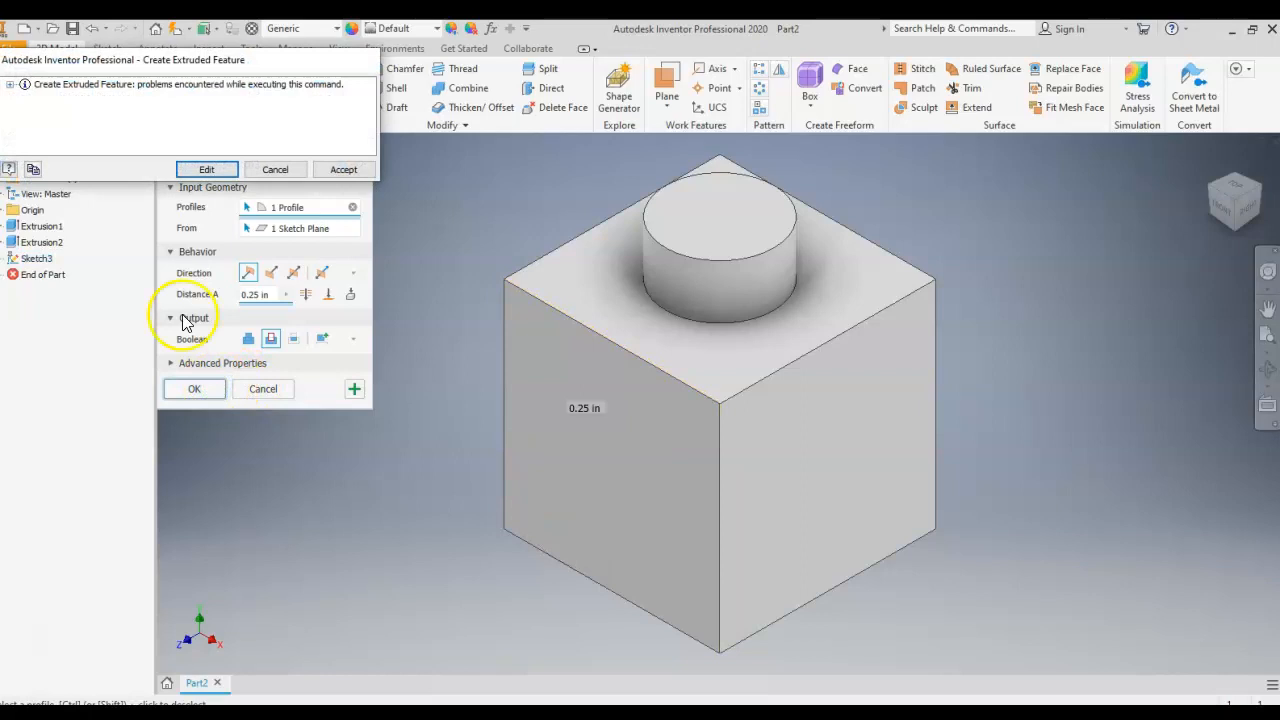
left_click(213, 170)
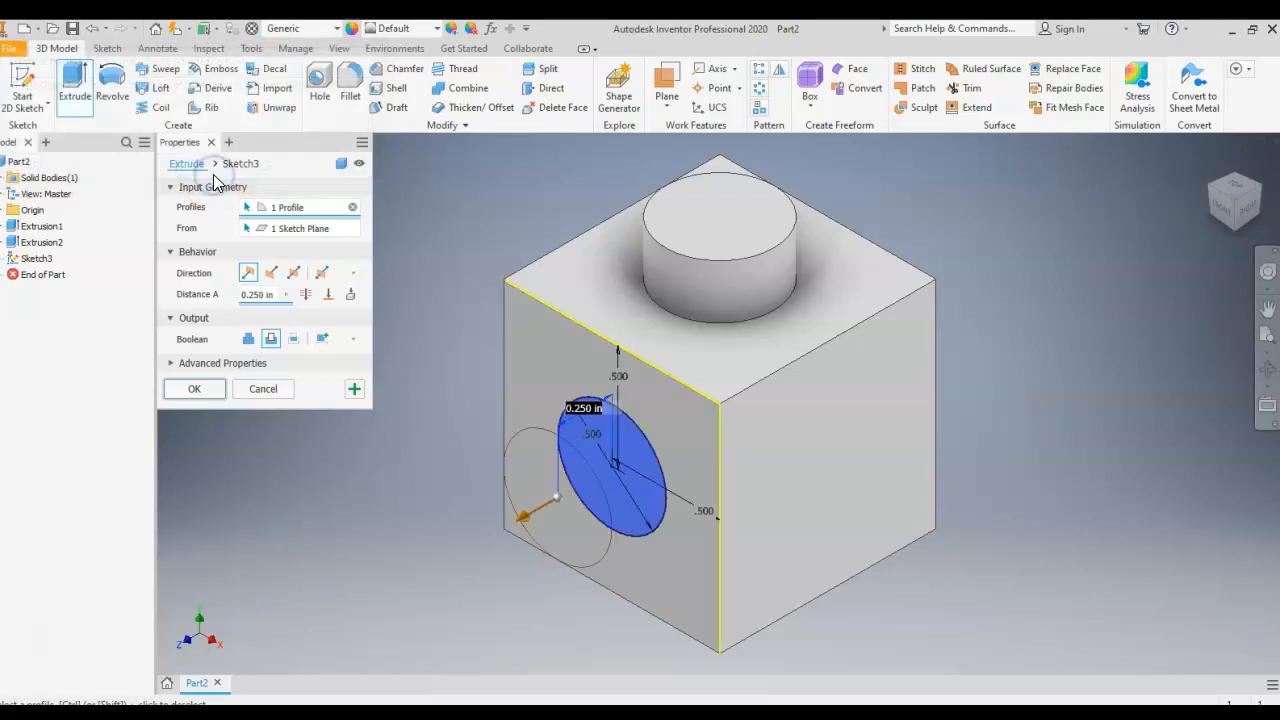
- Flip the extrusion direction into the cube and create the 0.25 in deep circular cut
left_click(272, 274)
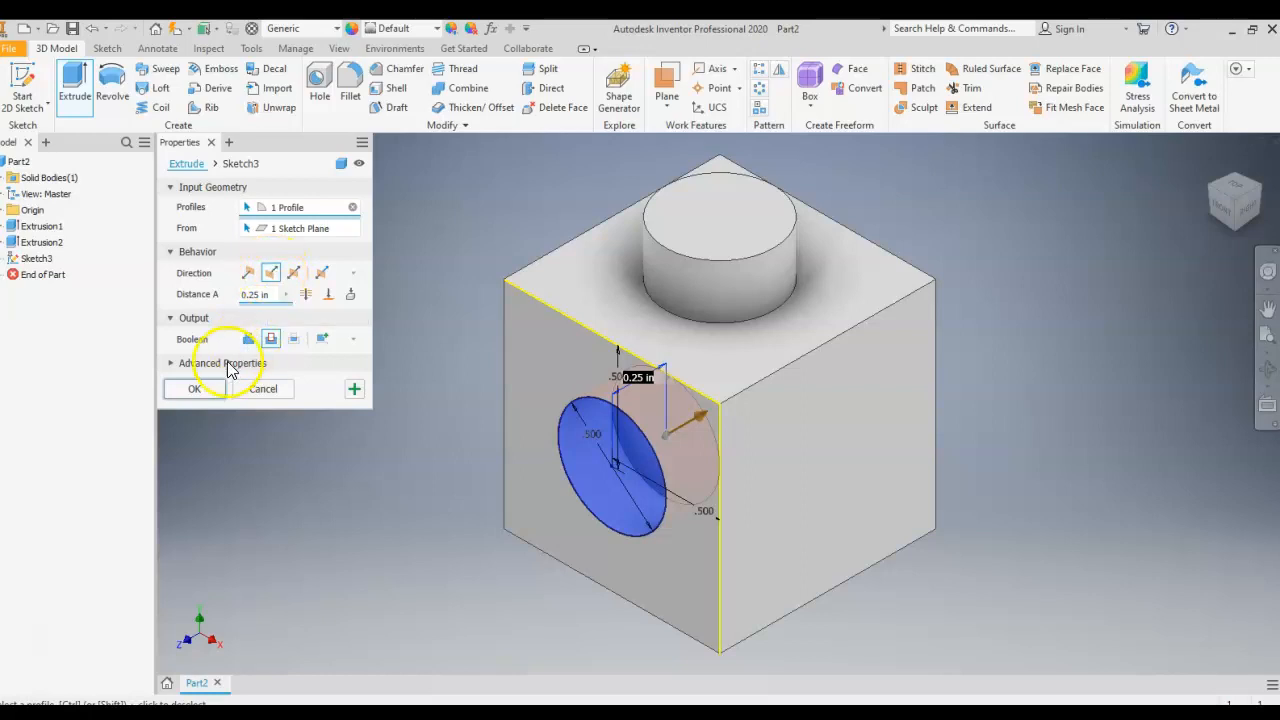
left_click(195, 390)
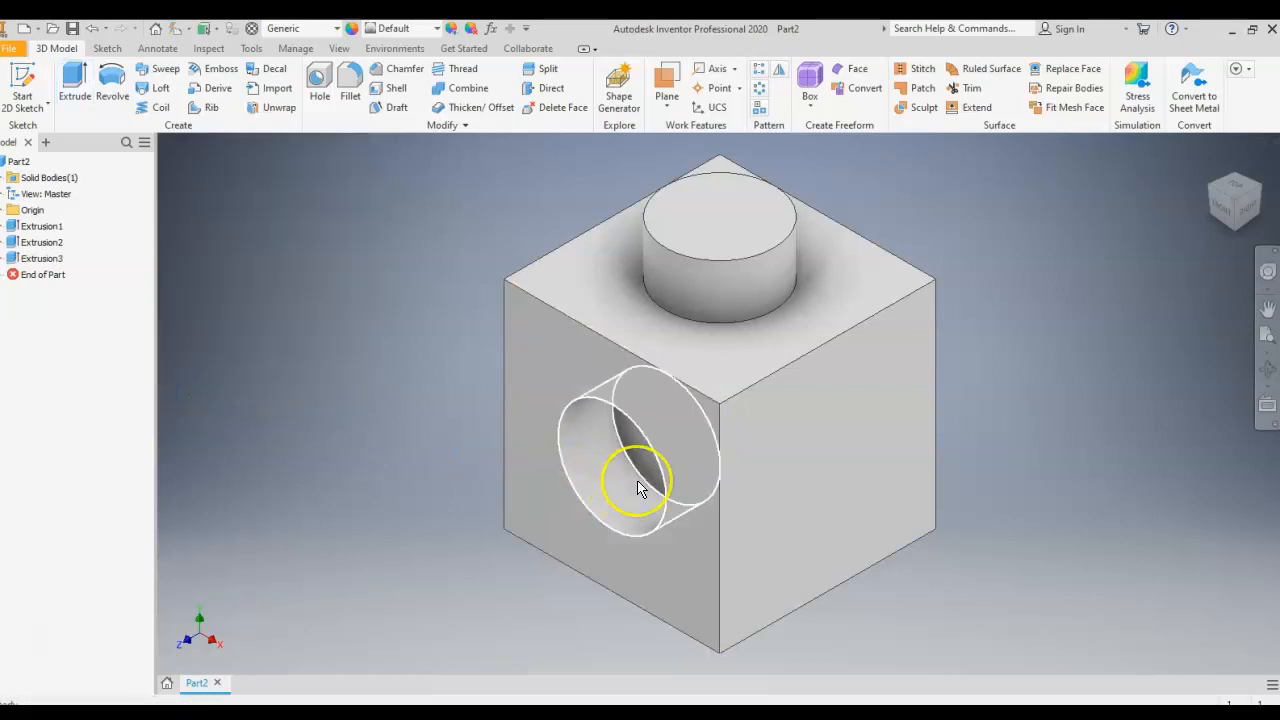